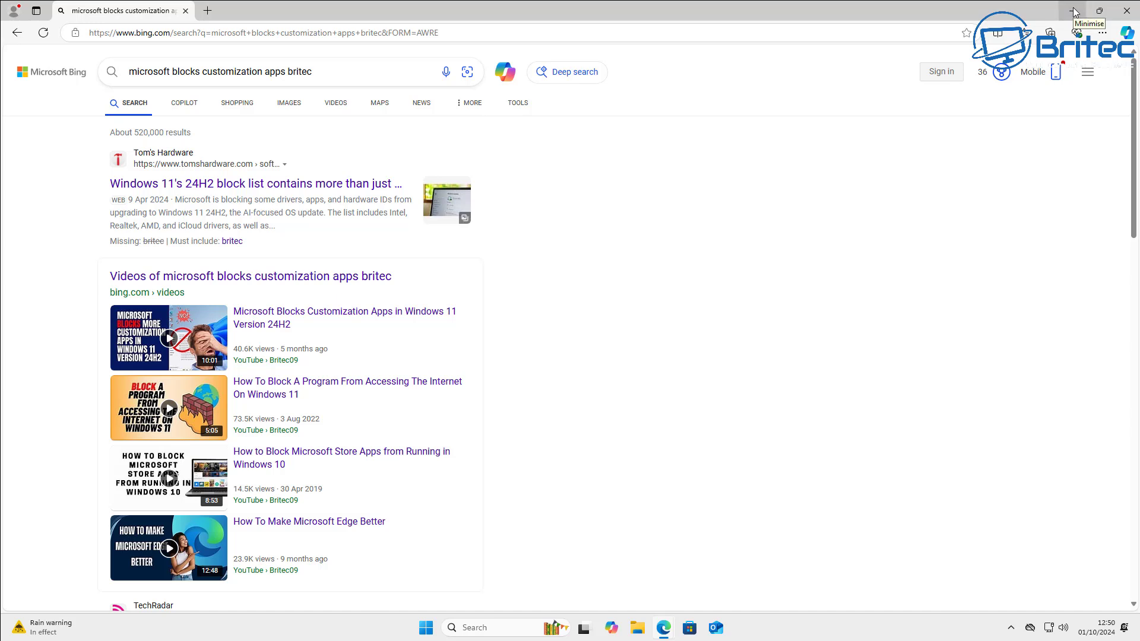
# - Clear the browser window with the Bing search results off the desktop
pyautogui.click(1128, 16)
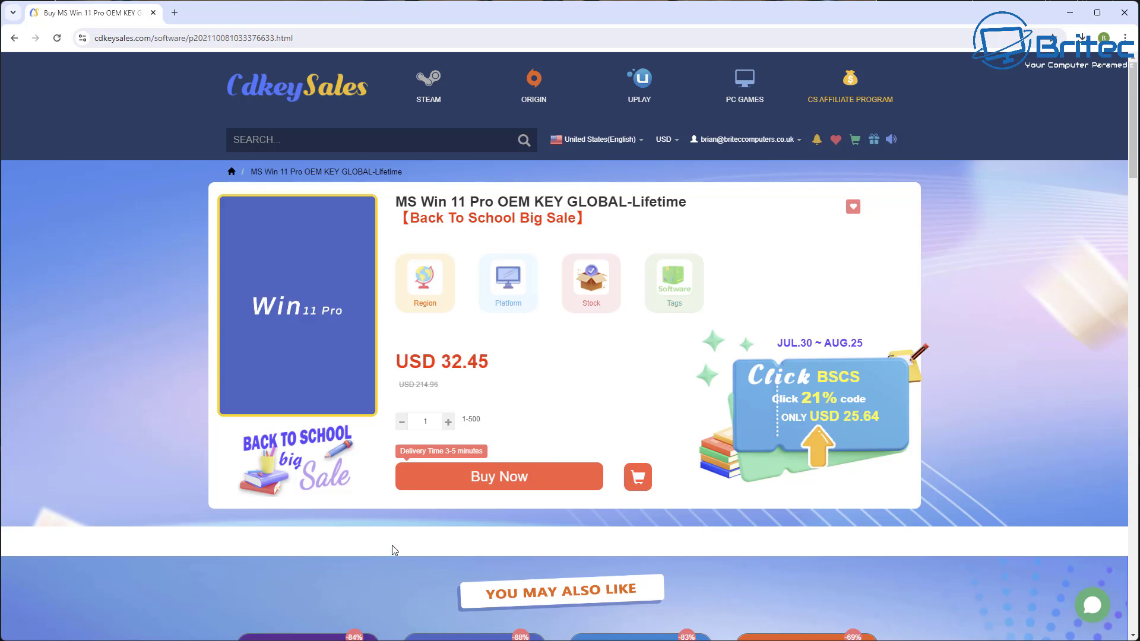
# - Start an order for one MS Win 11 Pro OEM key on Cdkeysales and apply promotion code BR09
pyautogui.click(489, 478)
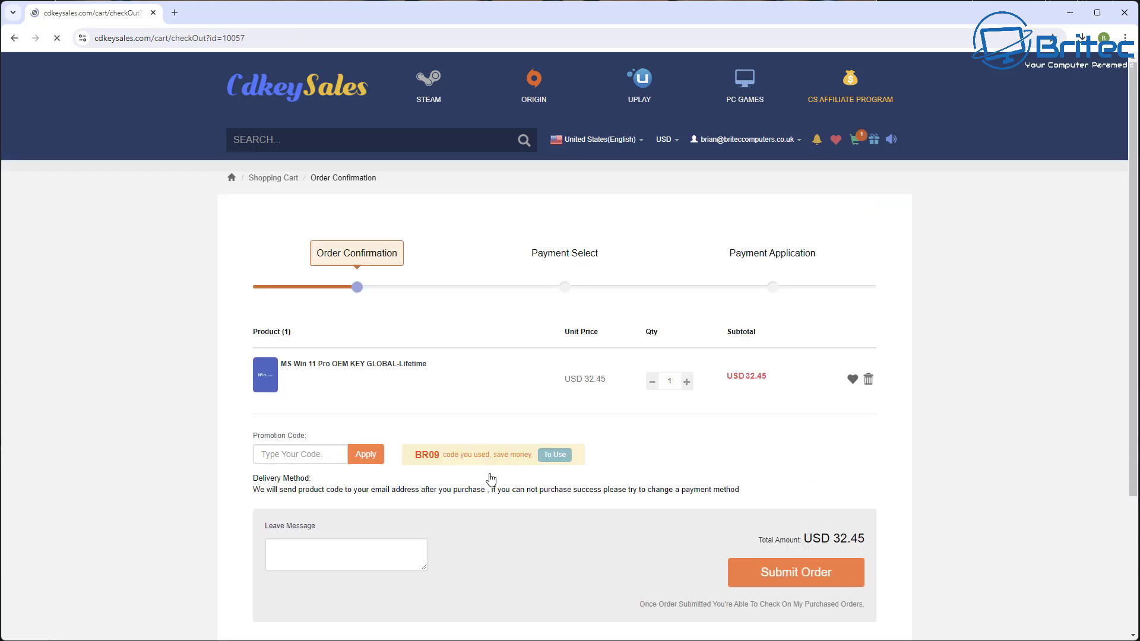
pyautogui.click(300, 455)
pyautogui.write('BR09')
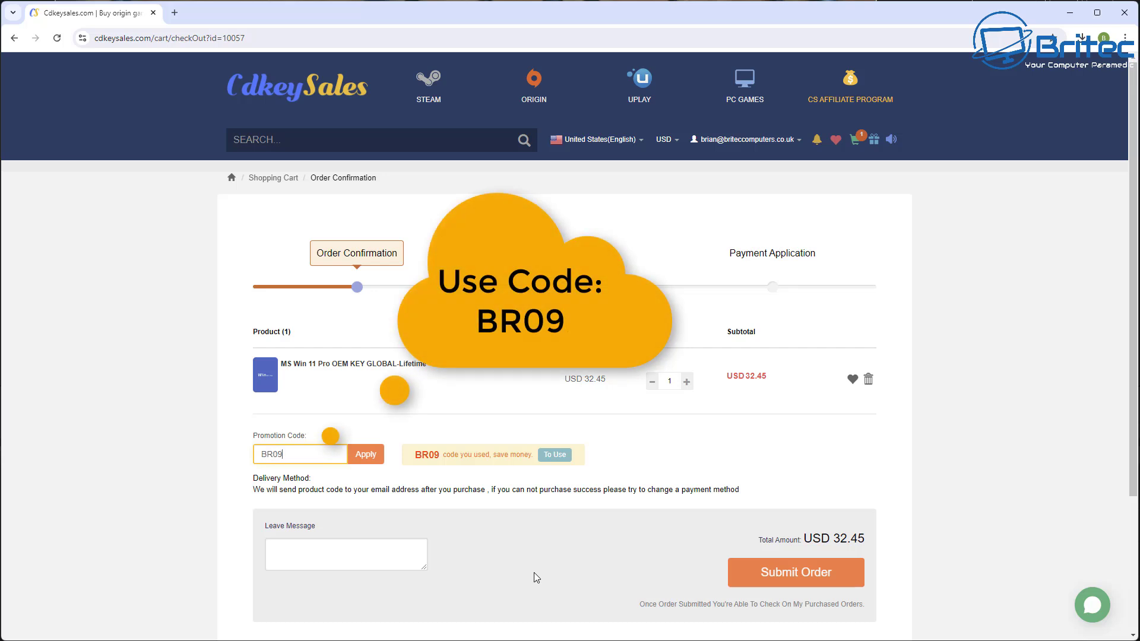
pyautogui.click(365, 455)
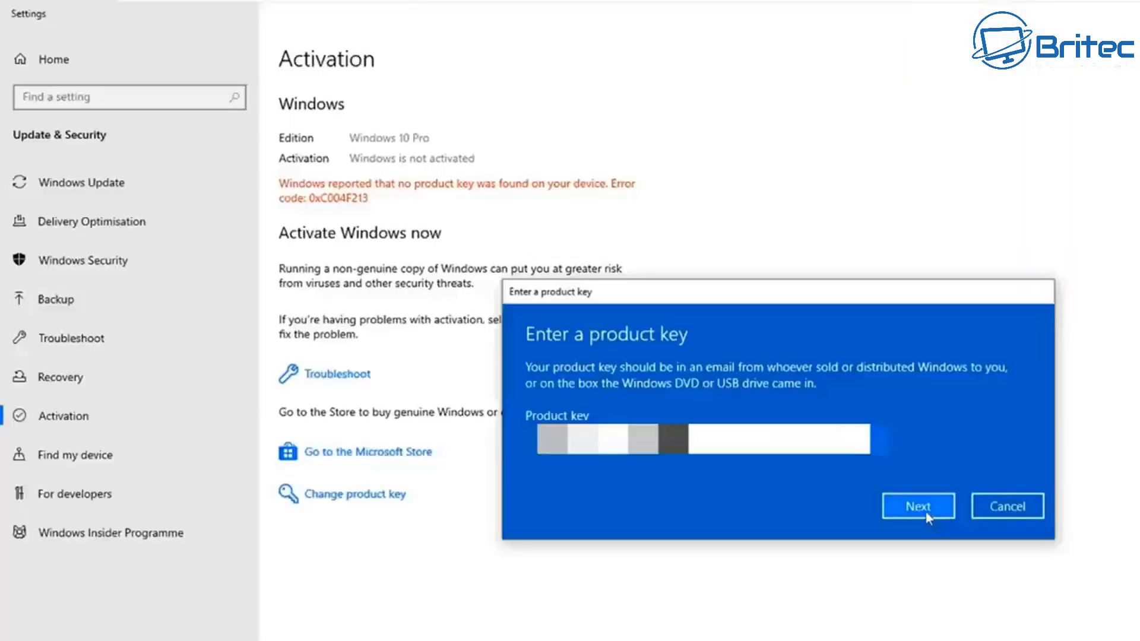
# - Submit the entered product key and confirm the Windows activation
pyautogui.click(926, 511)
pyautogui.click(922, 474)
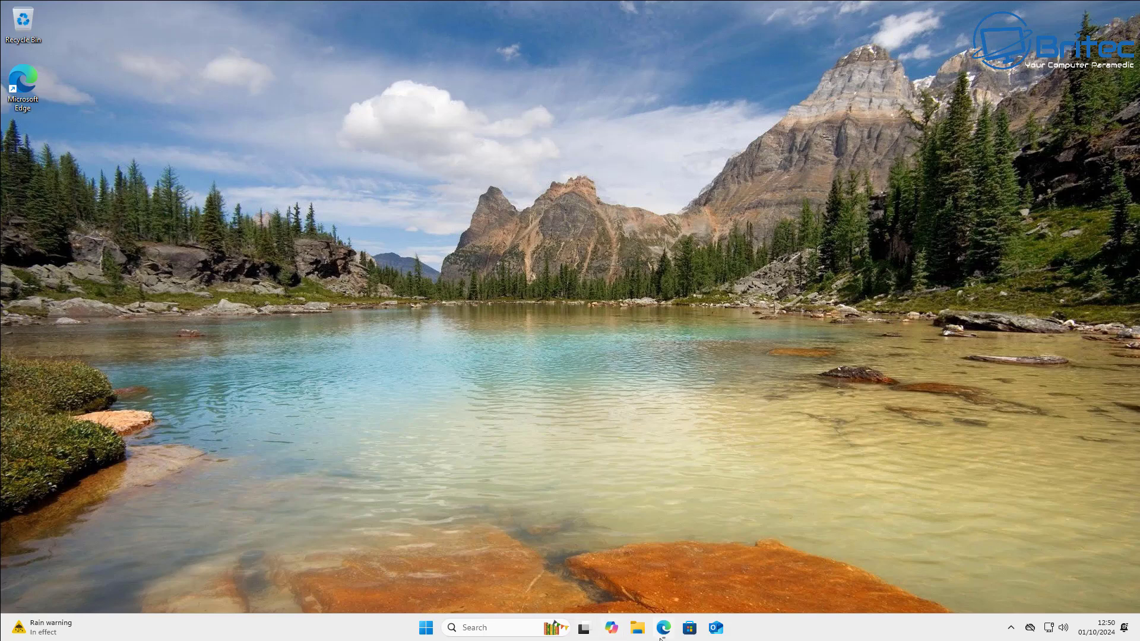
# - Open the system's About page full-screen and examine the Windows version, edition and OS build
pyautogui.rightClick(426, 627)
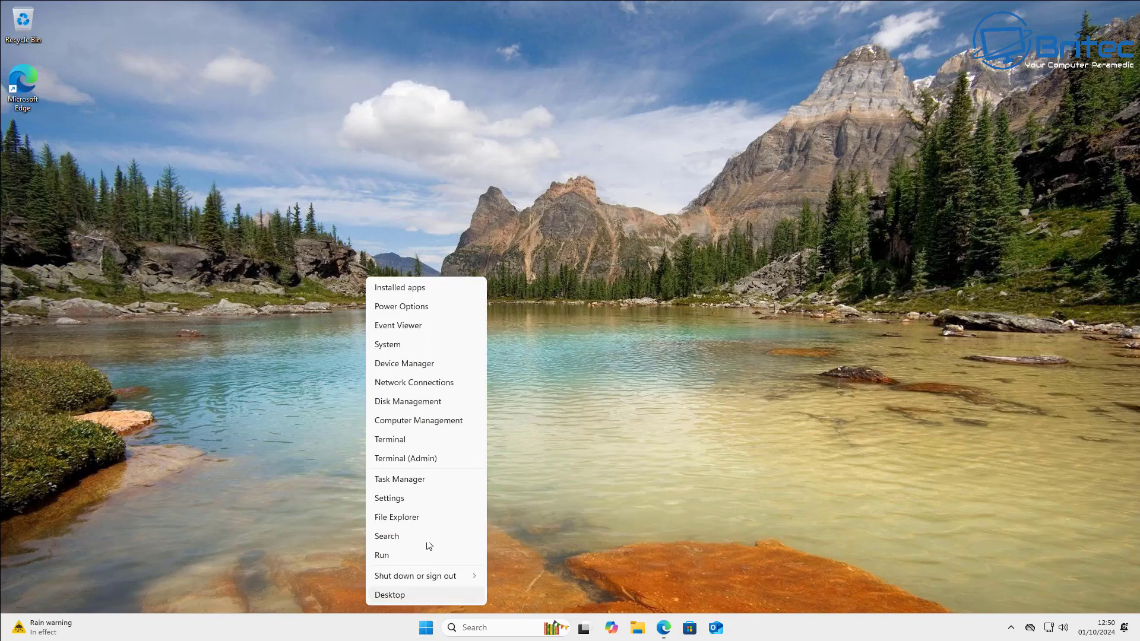
pyautogui.click(411, 345)
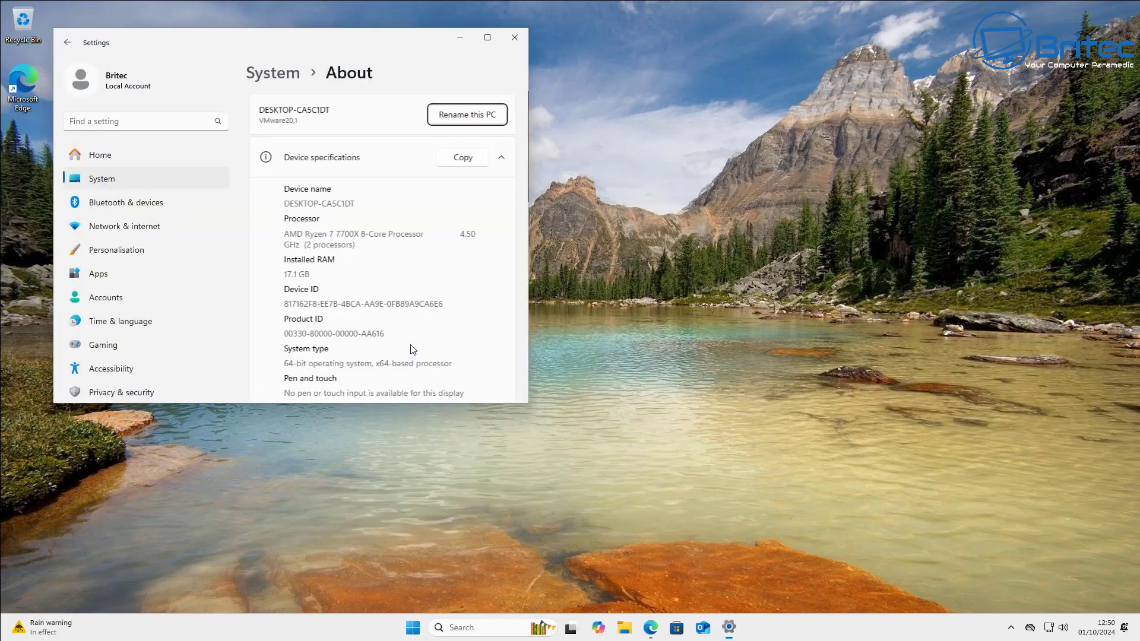
pyautogui.click(487, 37)
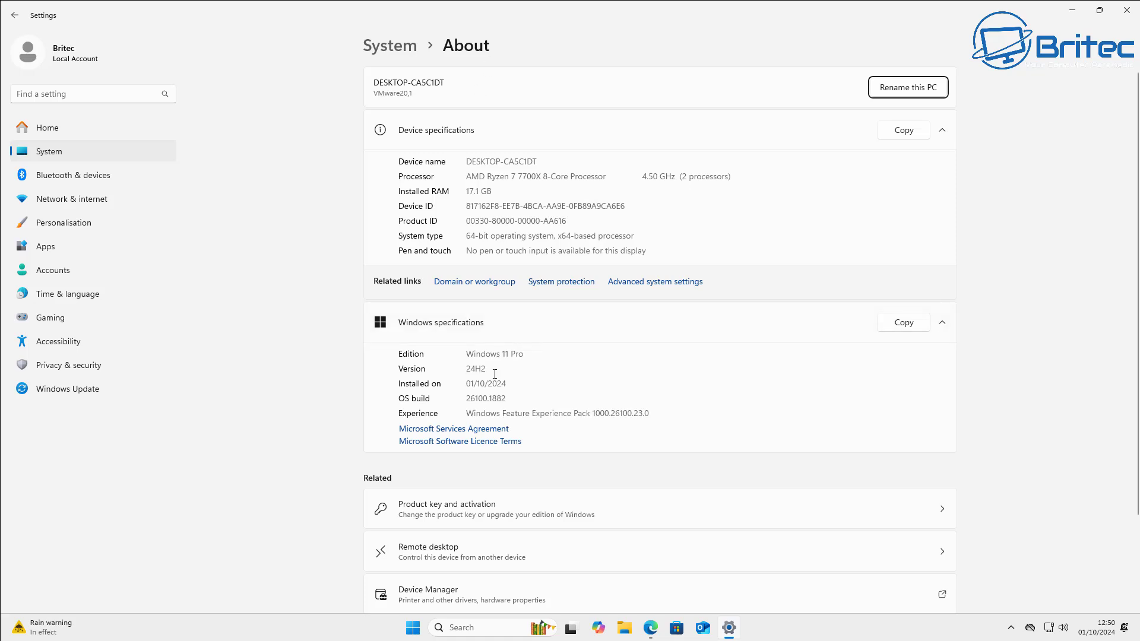
pyautogui.moveTo(494, 375); pyautogui.dragTo(452, 373)
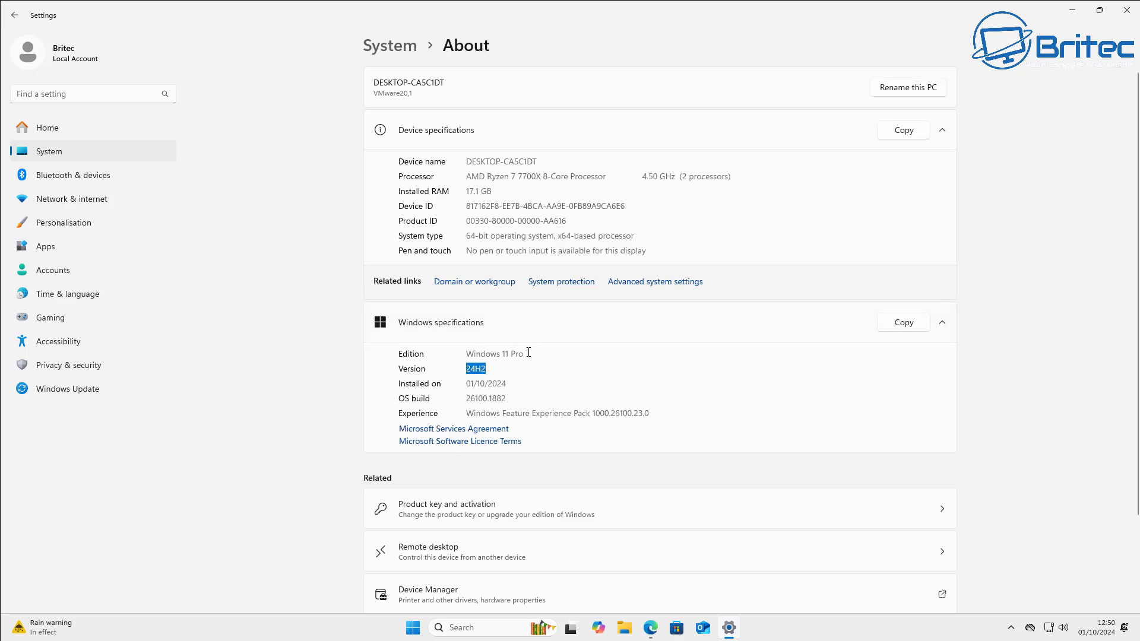
pyautogui.moveTo(528, 353); pyautogui.dragTo(465, 354)
pyautogui.click(498, 361)
pyautogui.moveTo(511, 398); pyautogui.dragTo(463, 399)
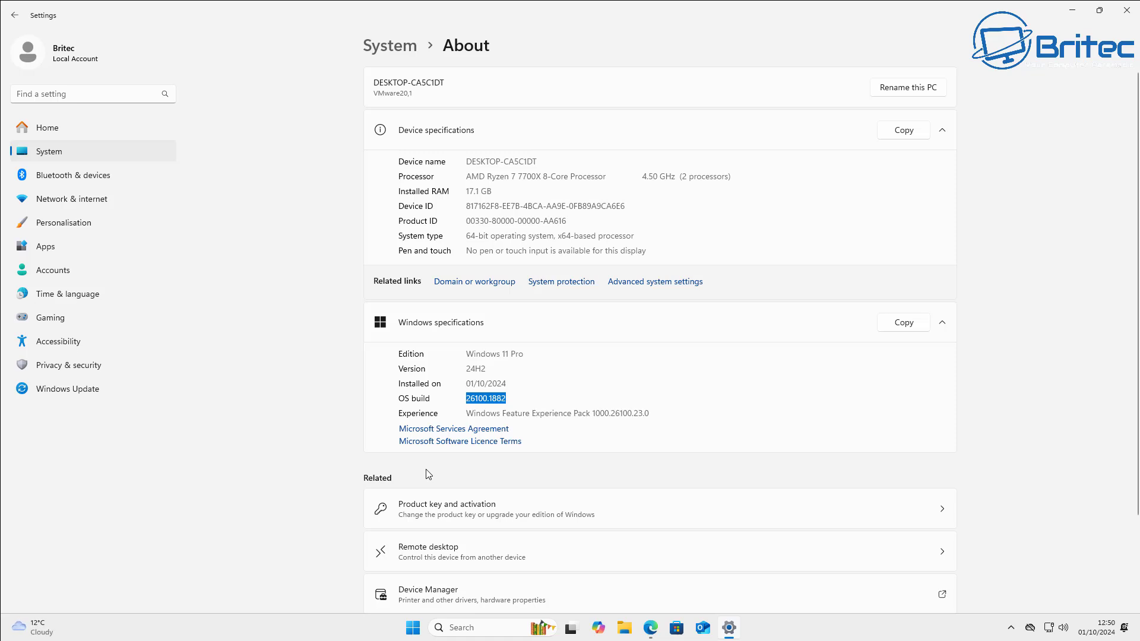
pyautogui.click(510, 402)
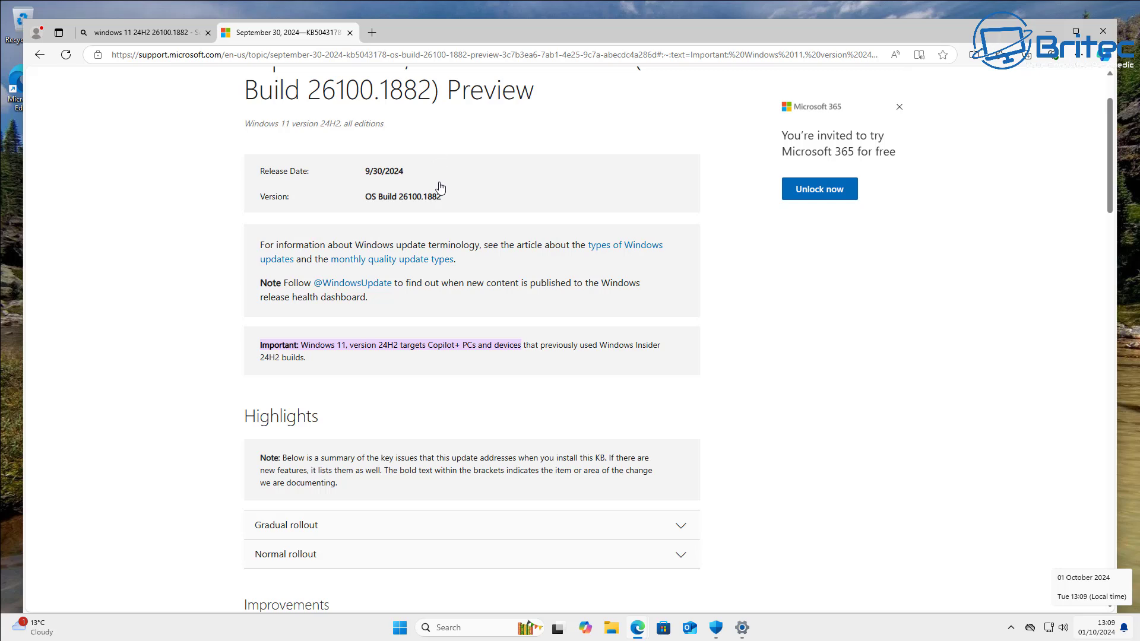
# - Reopen the system's About page, examine the OS build again, and close Settings
pyautogui.rightClick(400, 628)
pyautogui.click(386, 345)
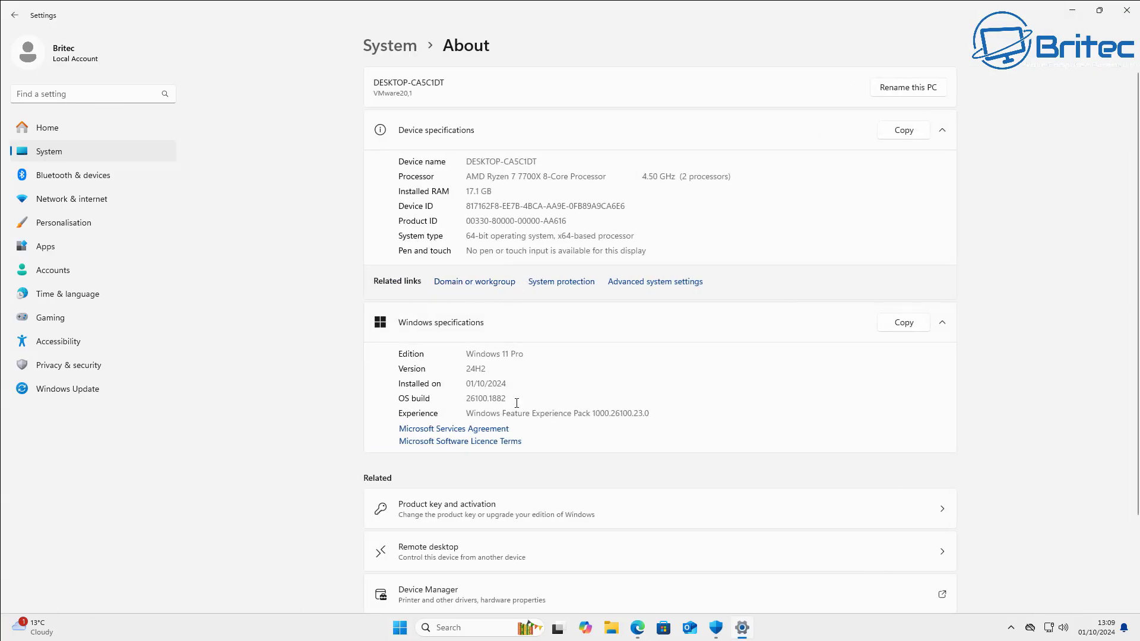
pyautogui.moveTo(517, 403); pyautogui.dragTo(441, 399)
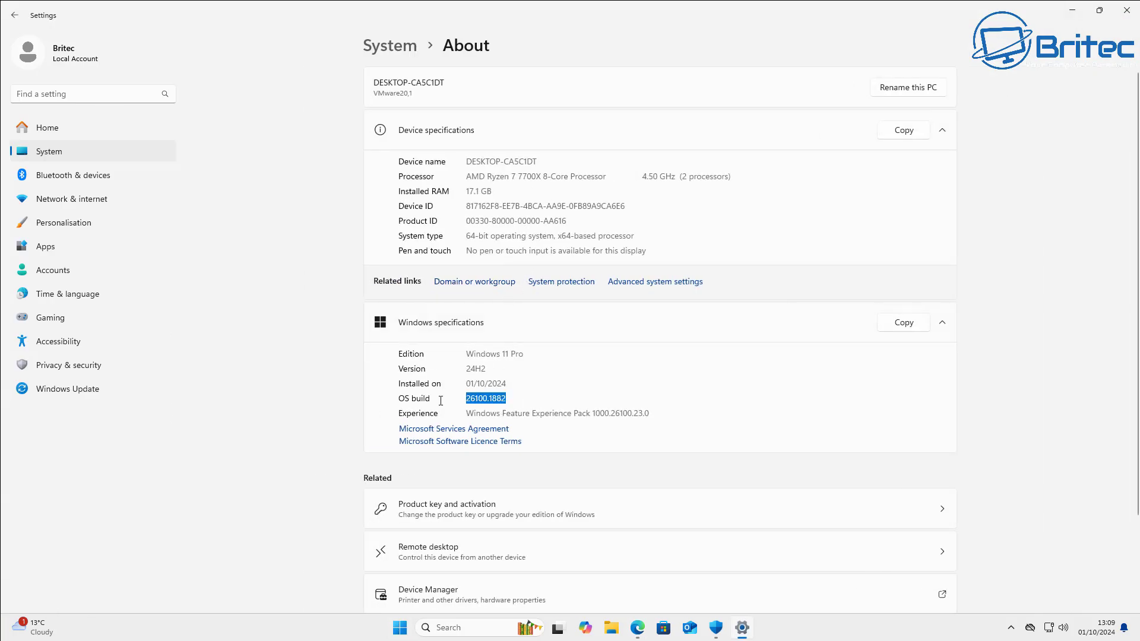
pyautogui.click(1127, 10)
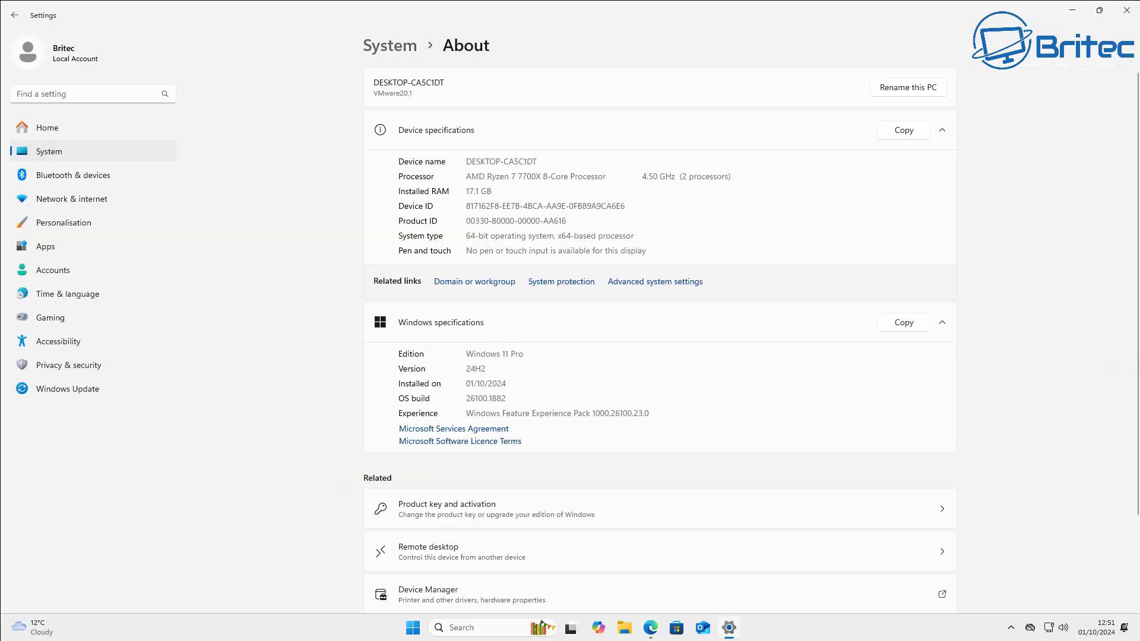
pyautogui.click(1127, 12)
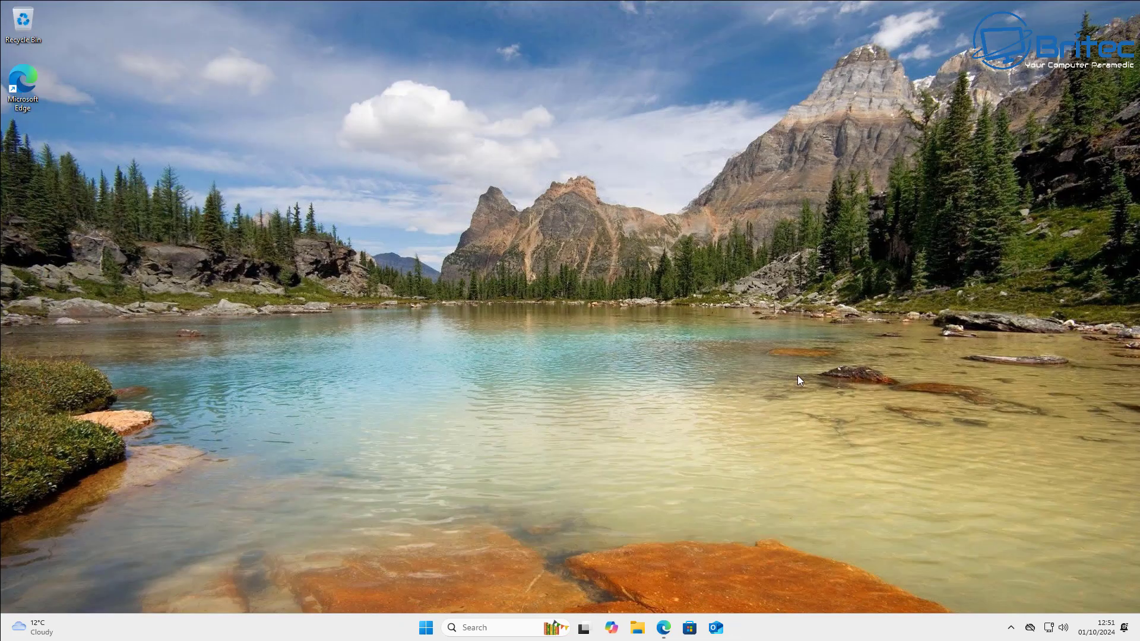
# - Switch to Edge, download the Windhawk installer from windhawk.net, run it, and minimise the browser
pyautogui.click(664, 628)
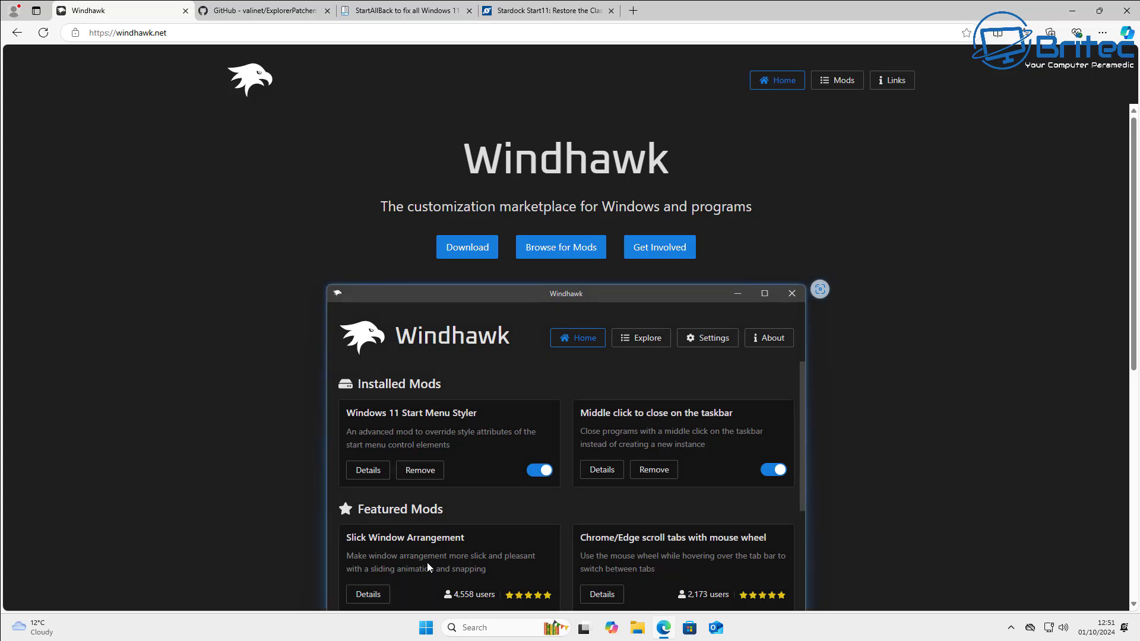
pyautogui.click(478, 245)
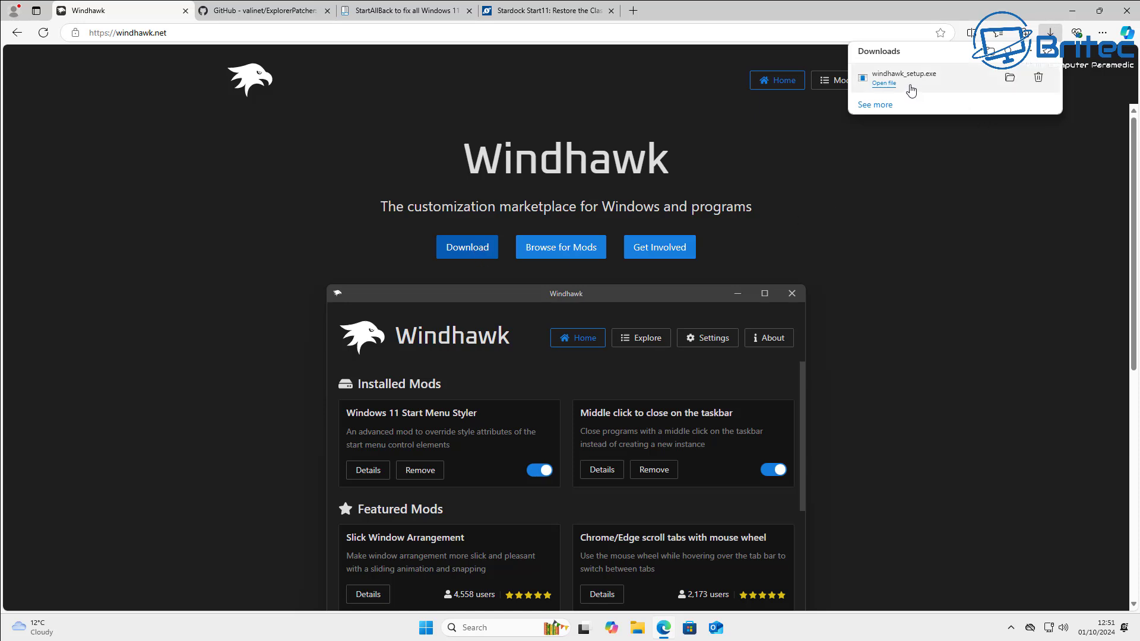
pyautogui.click(908, 86)
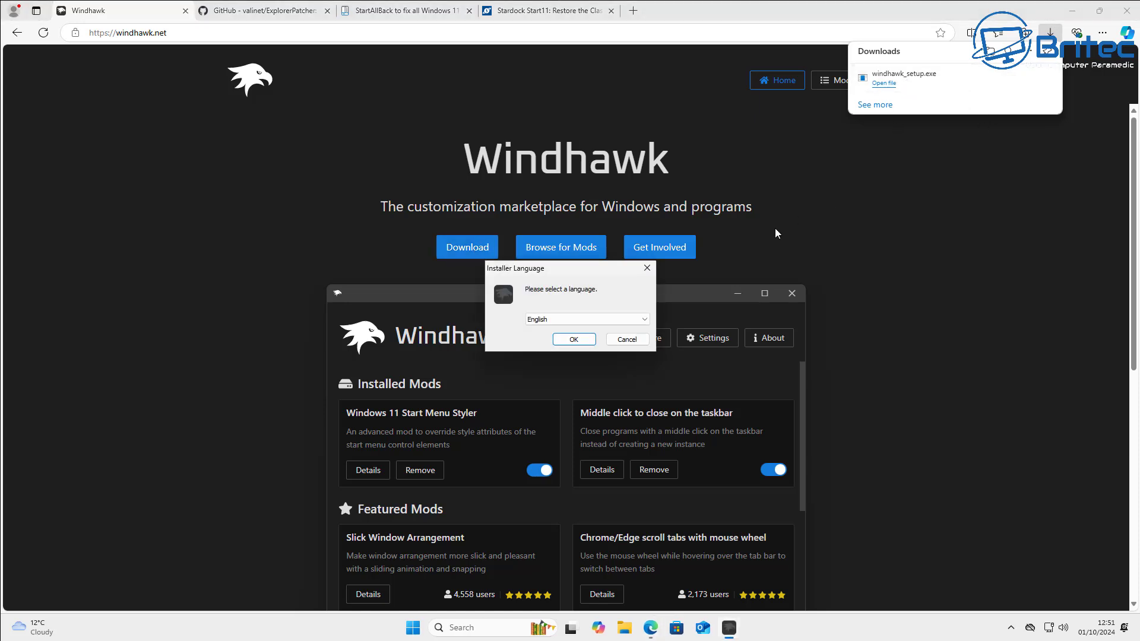
pyautogui.click(1072, 10)
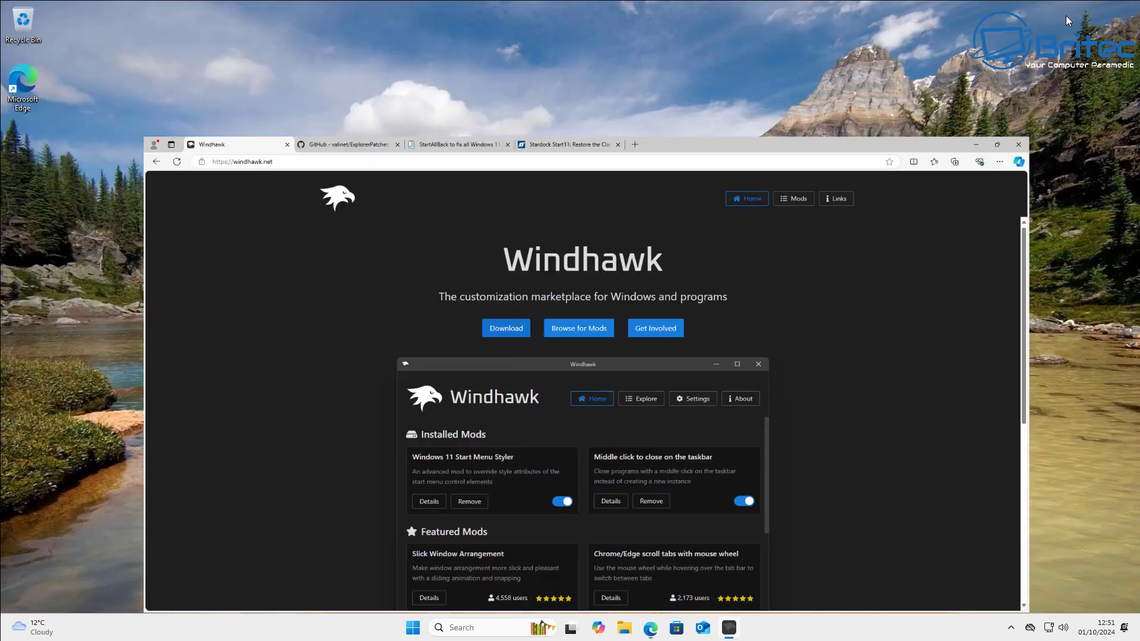
# - Install Windhawk in English as a standard installation with the default components and location, and run it on completion
pyautogui.click(573, 340)
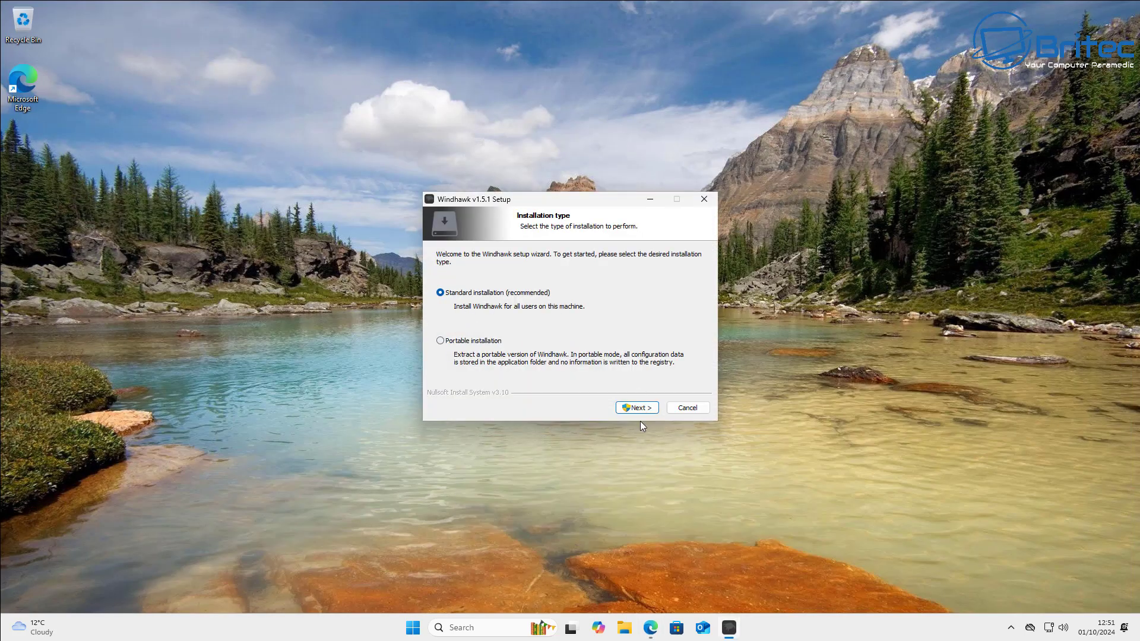
pyautogui.click(631, 408)
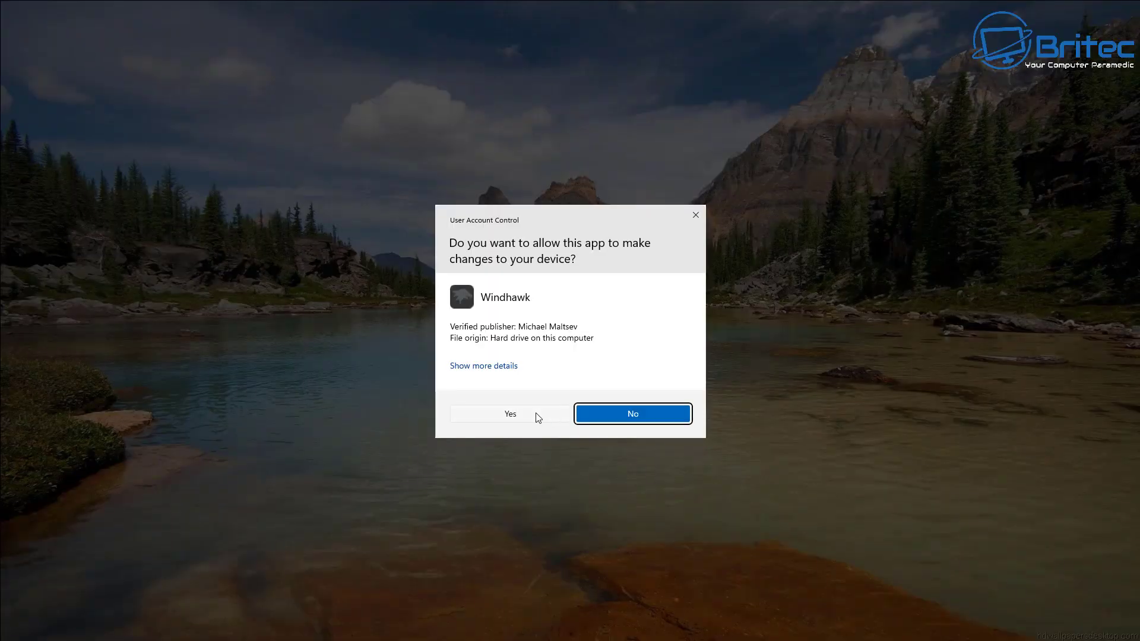
pyautogui.click(512, 413)
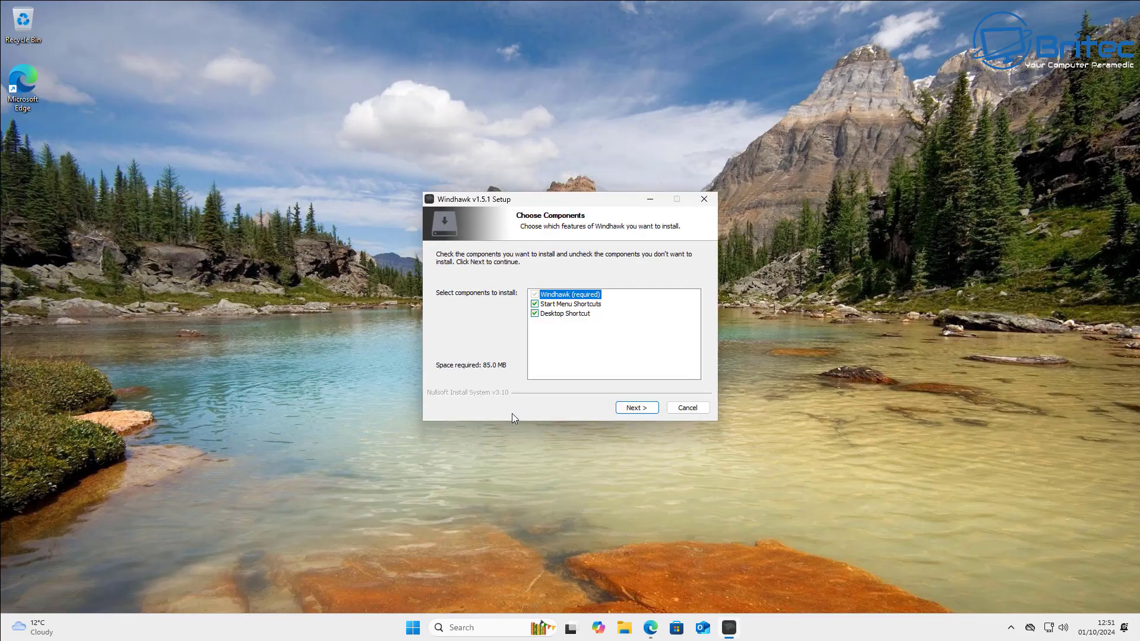
pyautogui.click(651, 411)
pyautogui.click(641, 409)
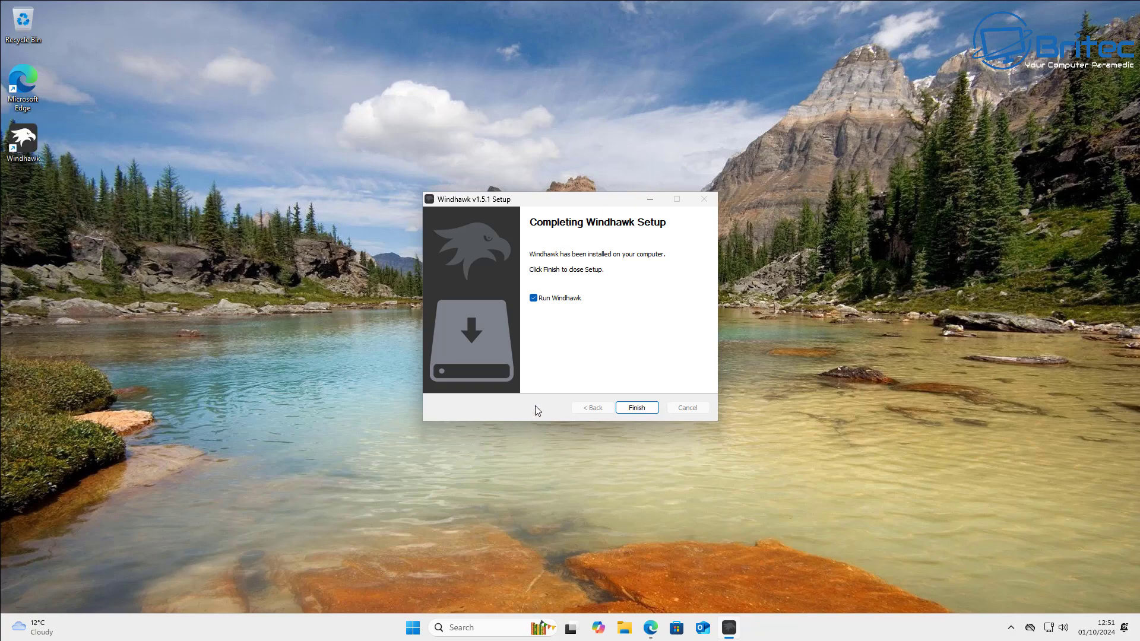
pyautogui.click(638, 409)
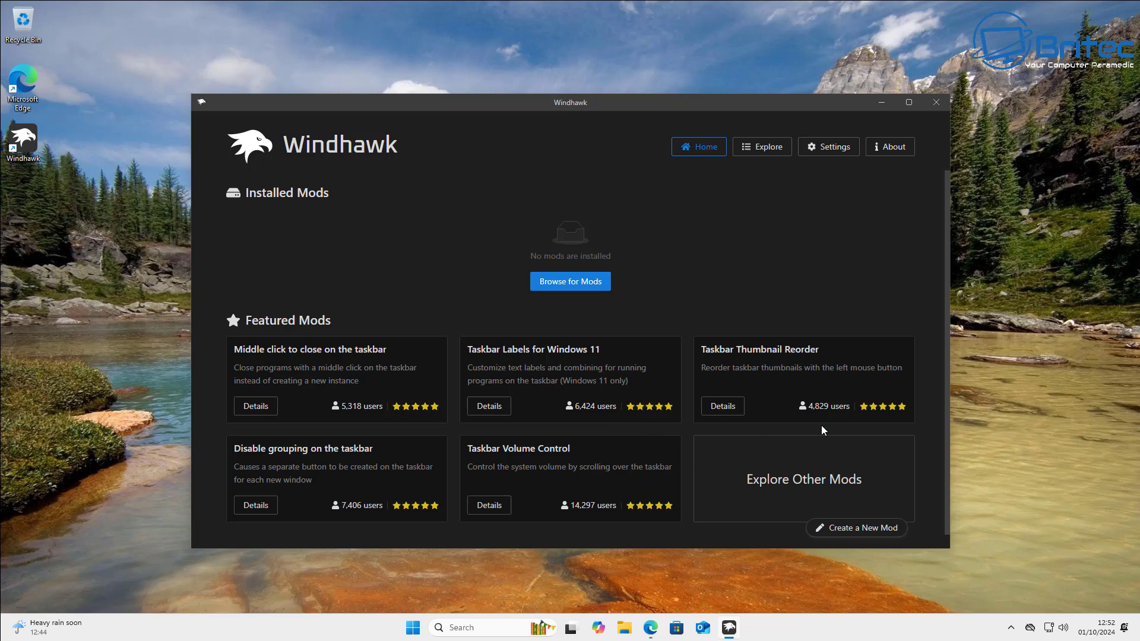
# - Browse the available mods and install "Taskbar height and icon size", accepting the risk
pyautogui.scroll(-1, 511, 449)
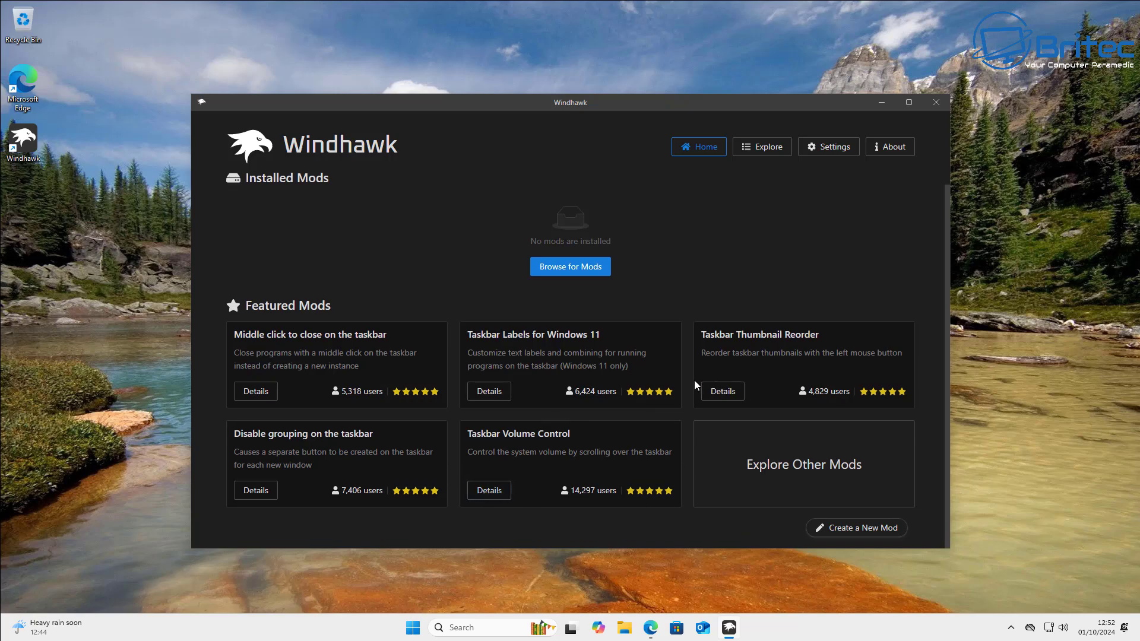
pyautogui.click(569, 271)
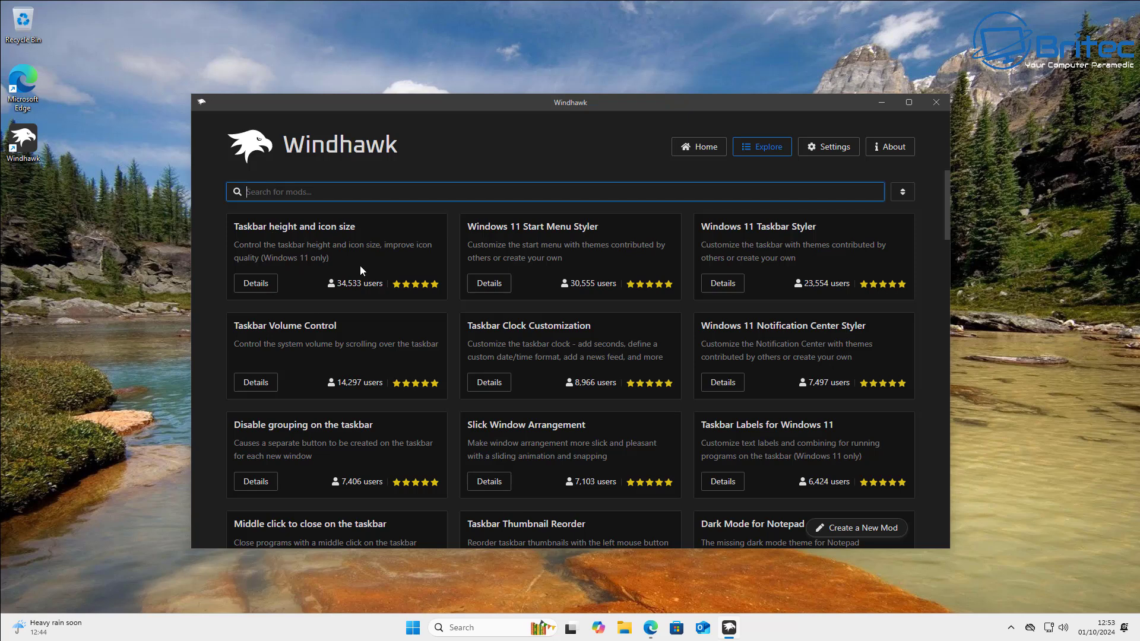
pyautogui.click(336, 262)
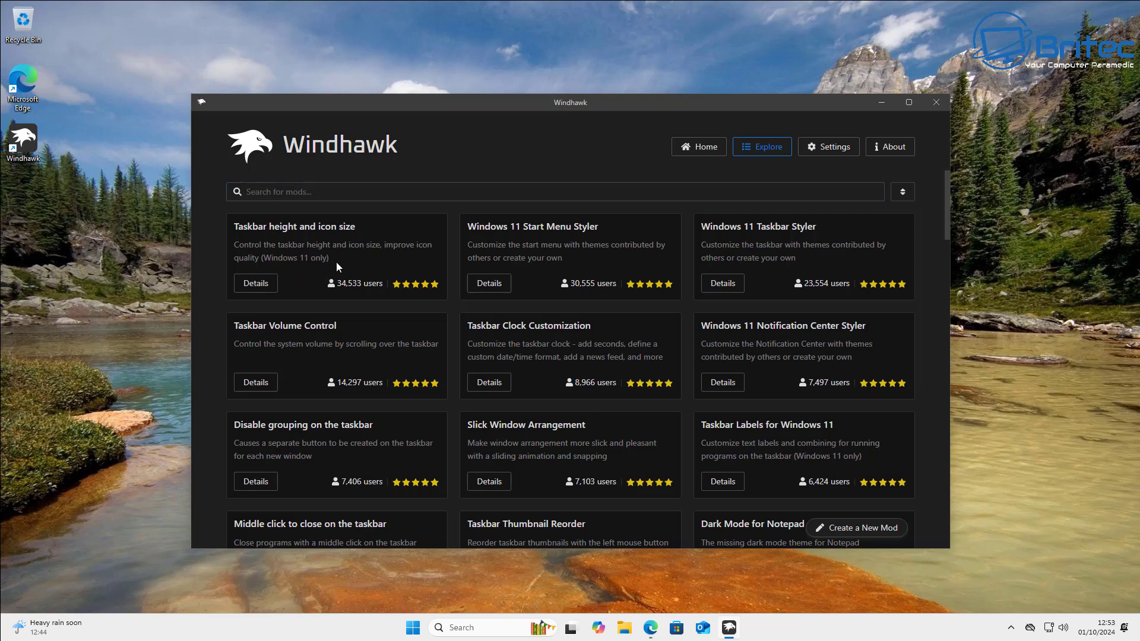
pyautogui.click(255, 285)
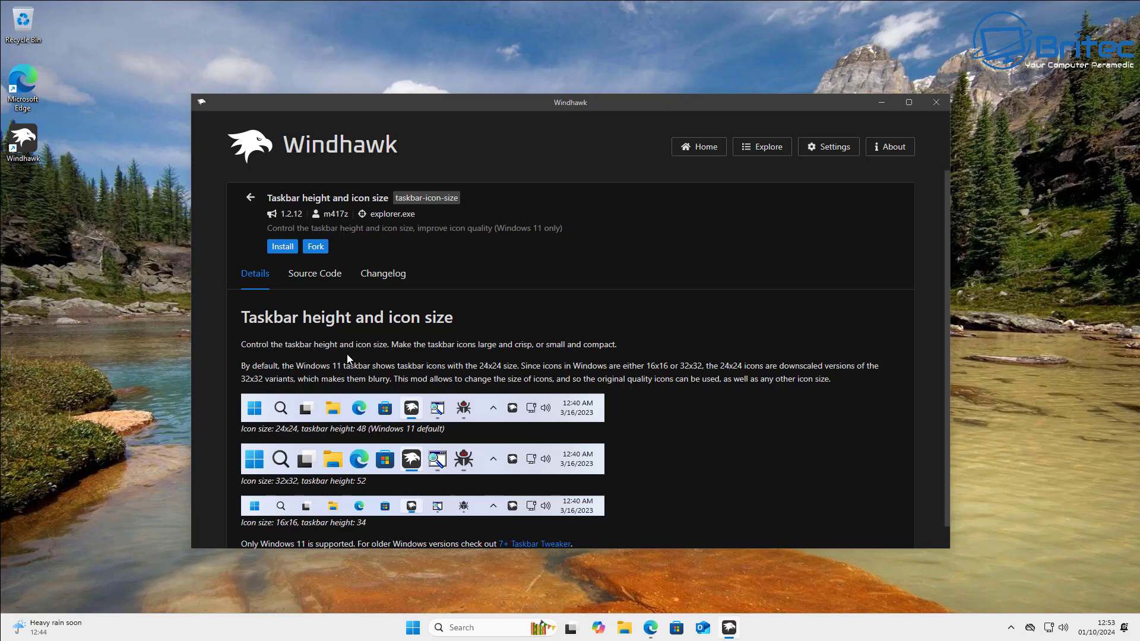
pyautogui.click(283, 252)
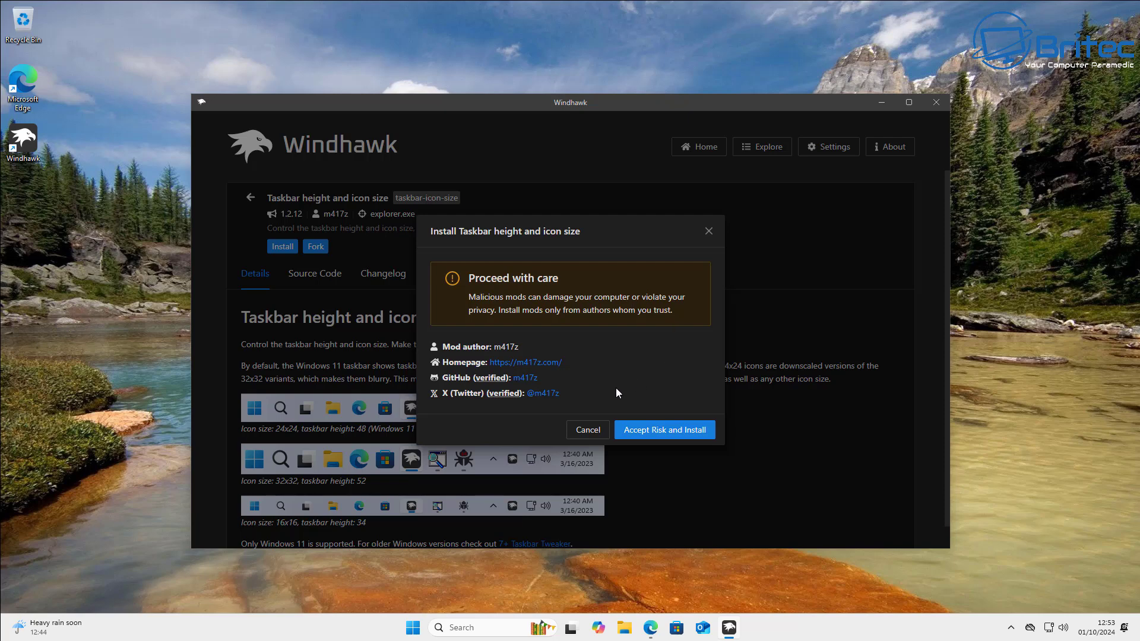
pyautogui.moveTo(493, 404)
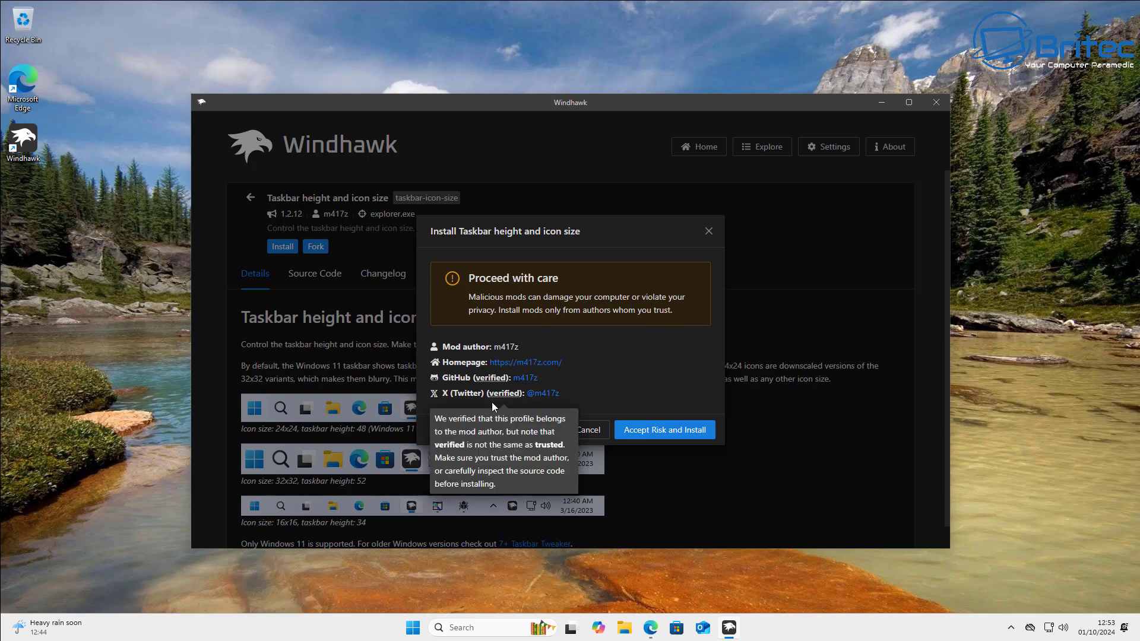
pyautogui.click(669, 436)
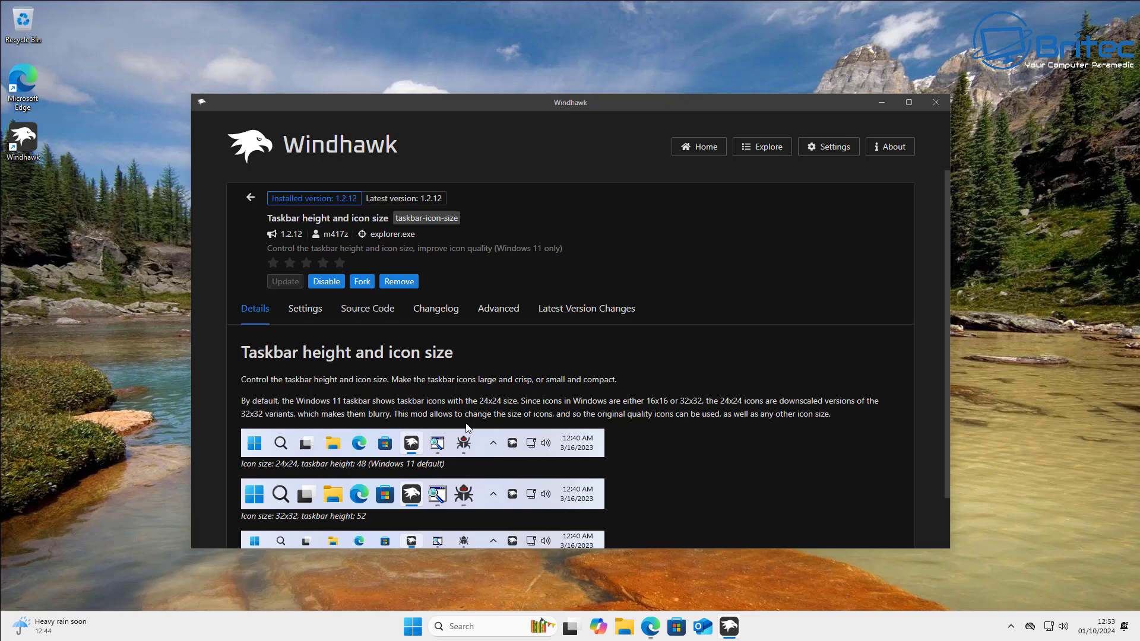
# - Open the settings of the "Taskbar height and icon size" mod and set the icon size to 24
pyautogui.scroll(-1, 467, 427)
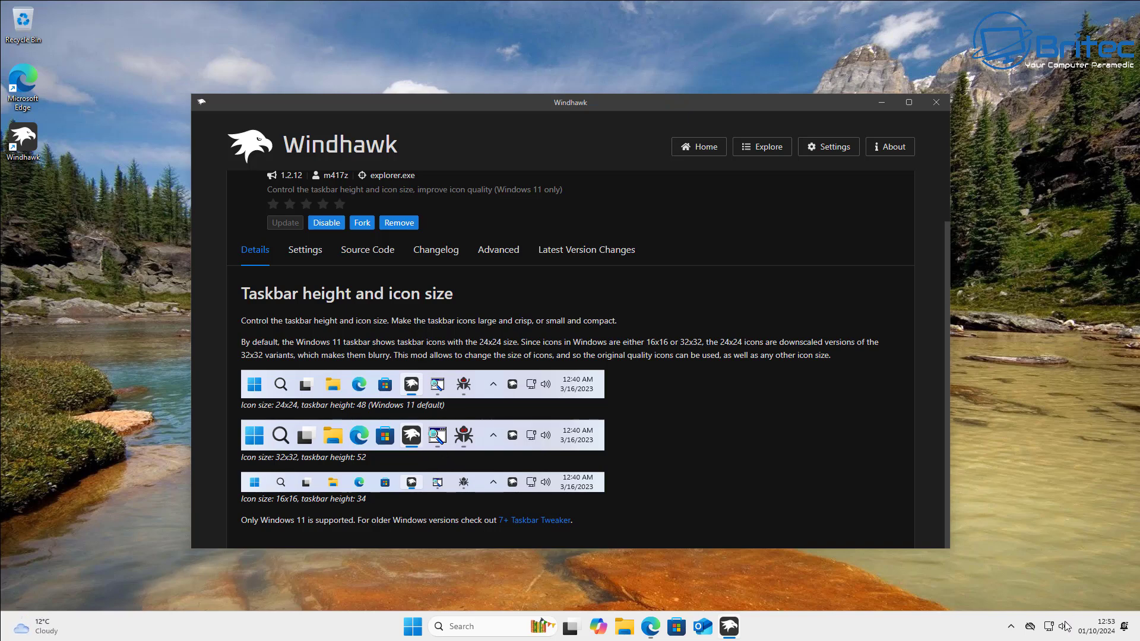
pyautogui.click(306, 252)
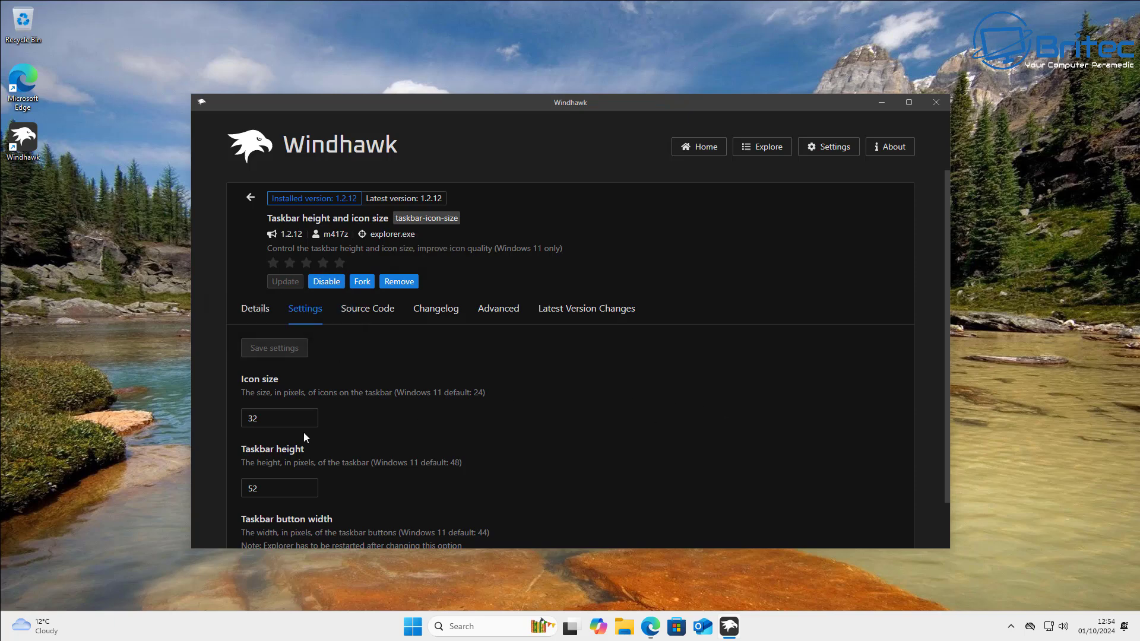
pyautogui.scroll(-1, 374, 437)
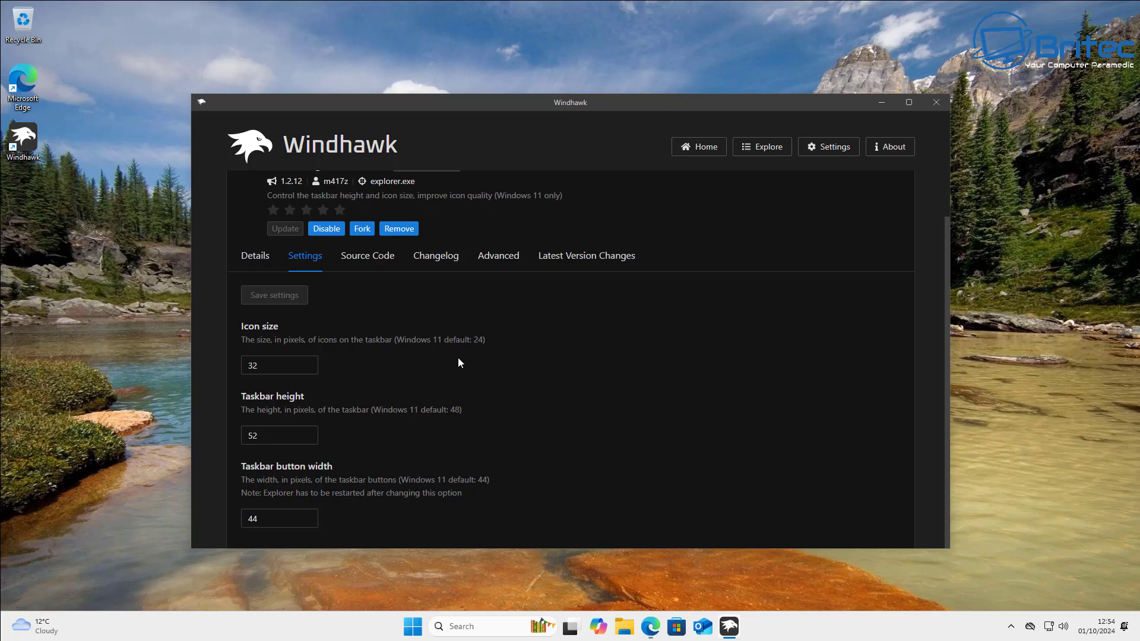
pyautogui.click(297, 366)
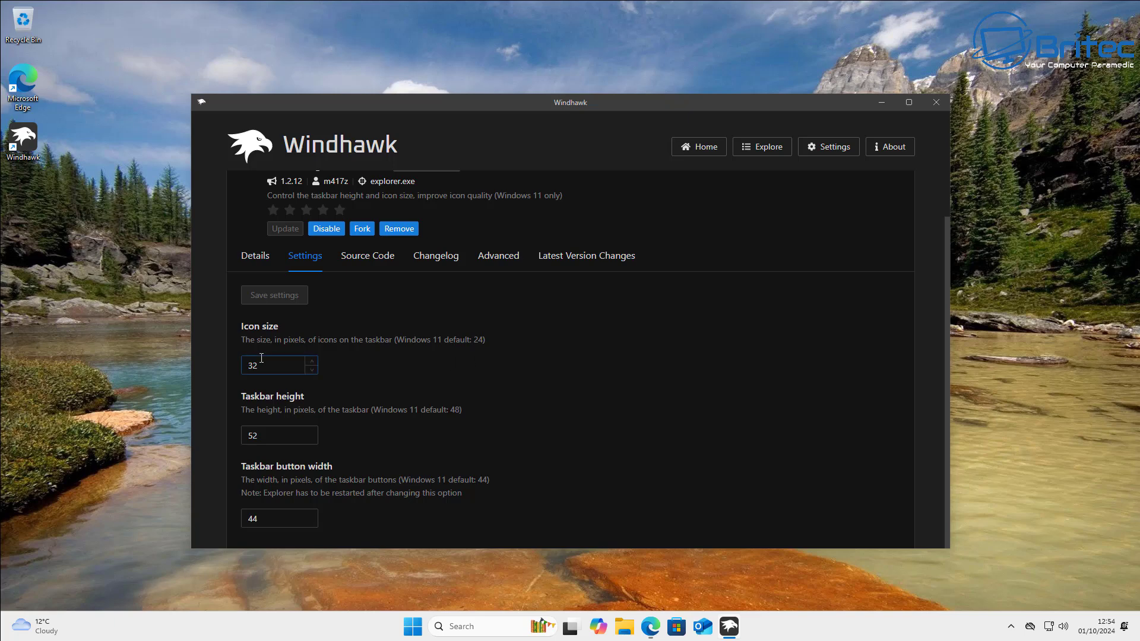
pyautogui.click(312, 370)
pyautogui.click(312, 370)
pyautogui.click(312, 370)
pyautogui.click(311, 370)
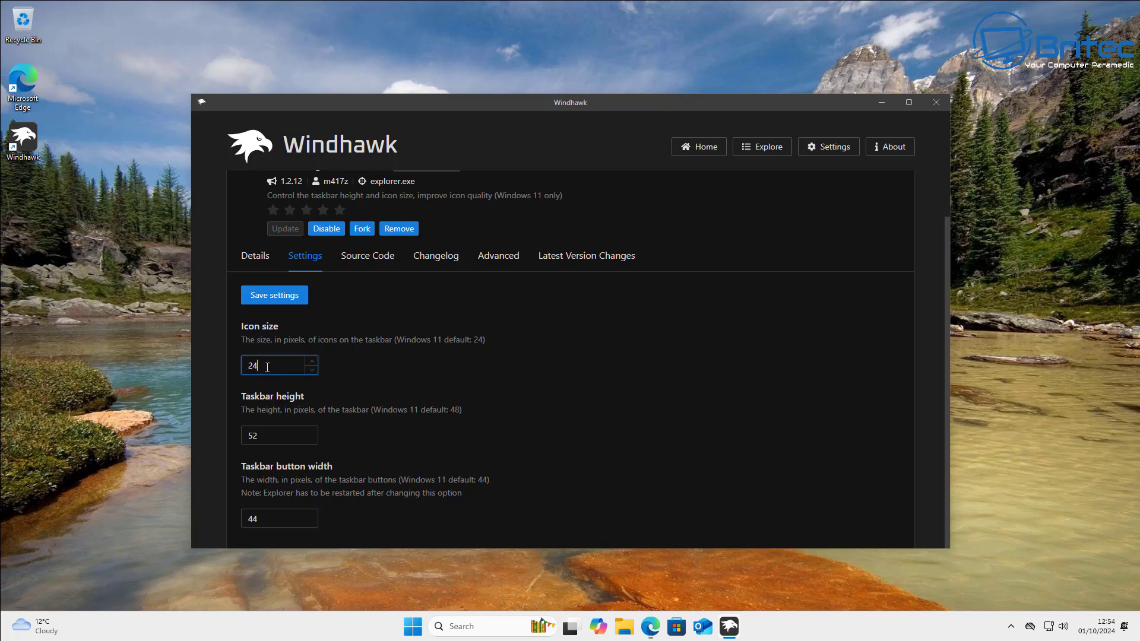
# - Set the taskbar height and the taskbar button width to 35, save the settings, and restart Explorer to apply them
pyautogui.click(312, 441)
pyautogui.click(312, 440)
pyautogui.click(312, 441)
pyautogui.click(312, 442)
pyautogui.click(312, 442)
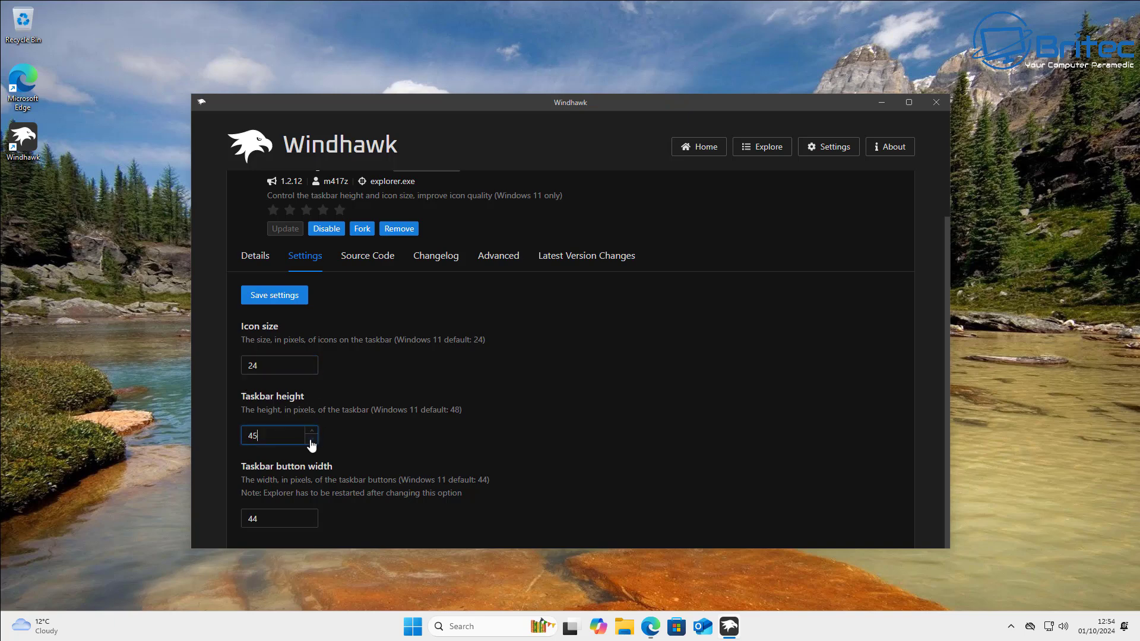
pyautogui.click(312, 441)
pyautogui.click(312, 442)
pyautogui.click(311, 441)
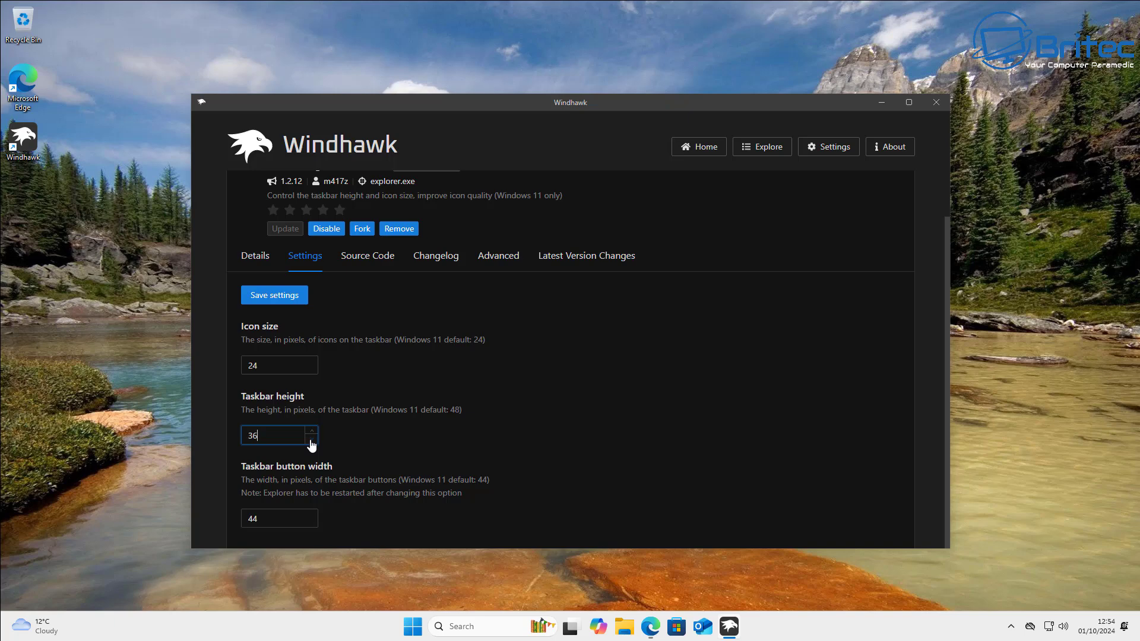
pyautogui.click(310, 523)
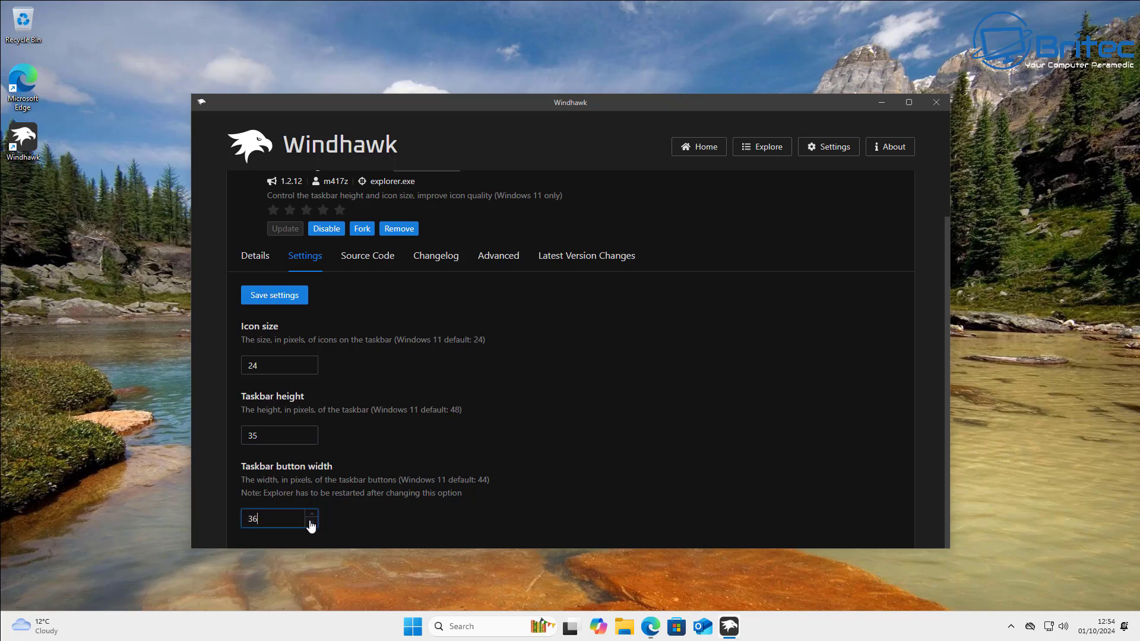
pyautogui.click(285, 295)
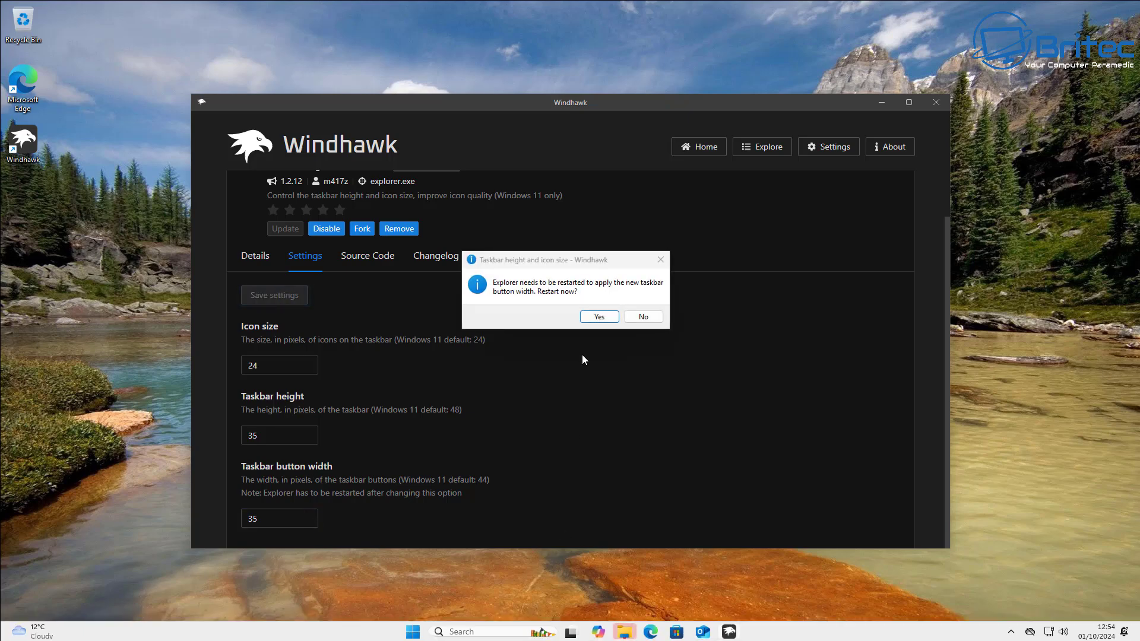
pyautogui.click(598, 317)
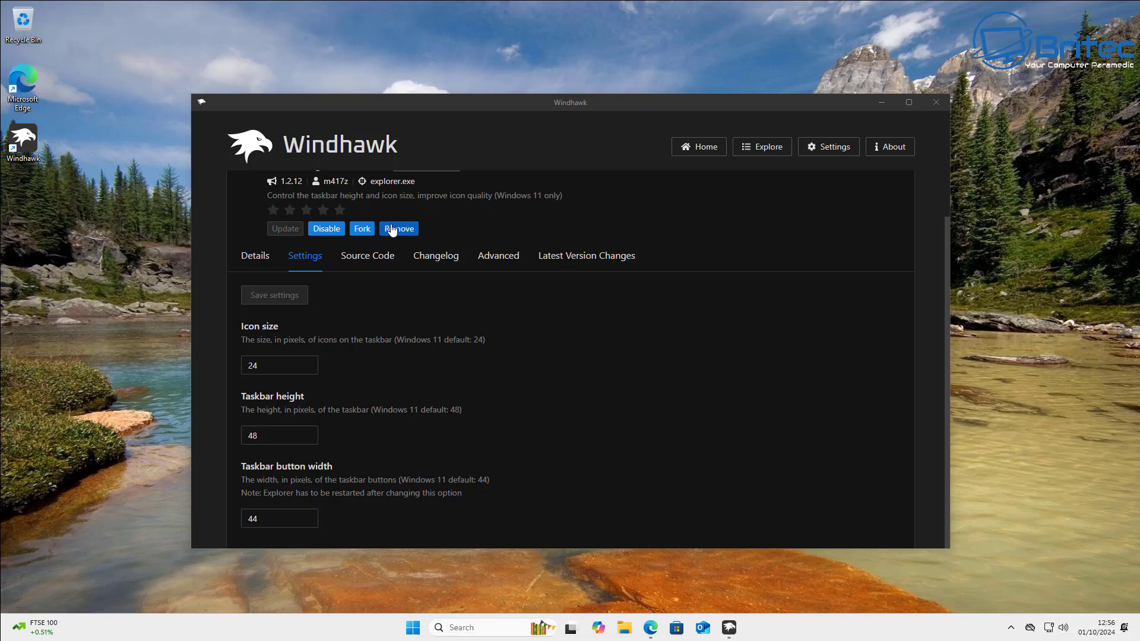
# - Remove the "Taskbar height and icon size" mod and close Windhawk
pyautogui.click(392, 231)
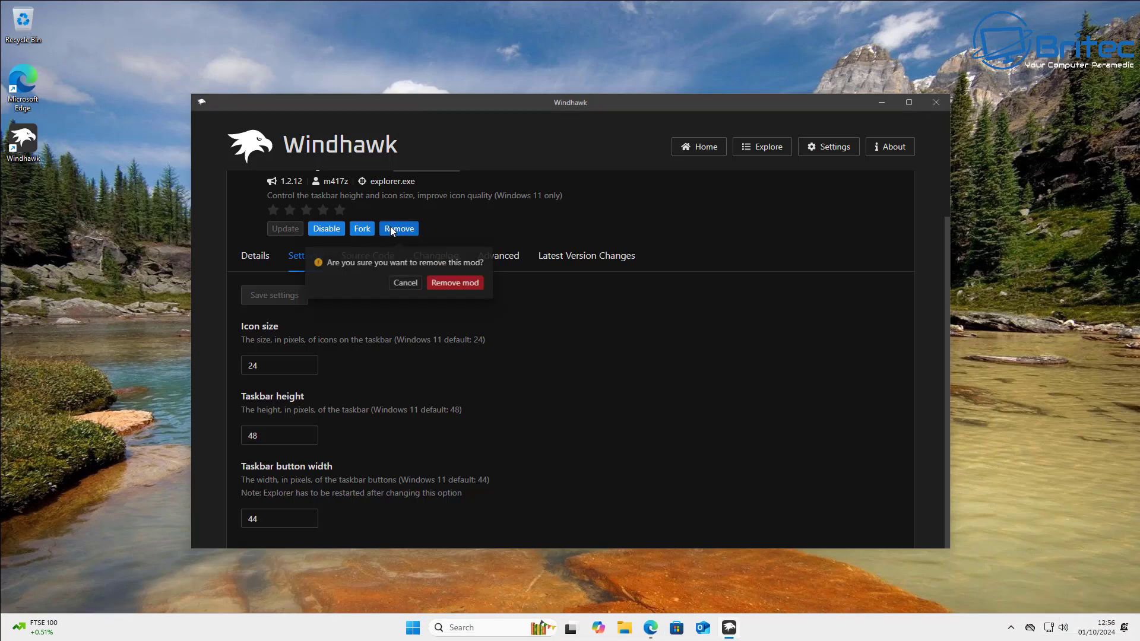
pyautogui.click(446, 284)
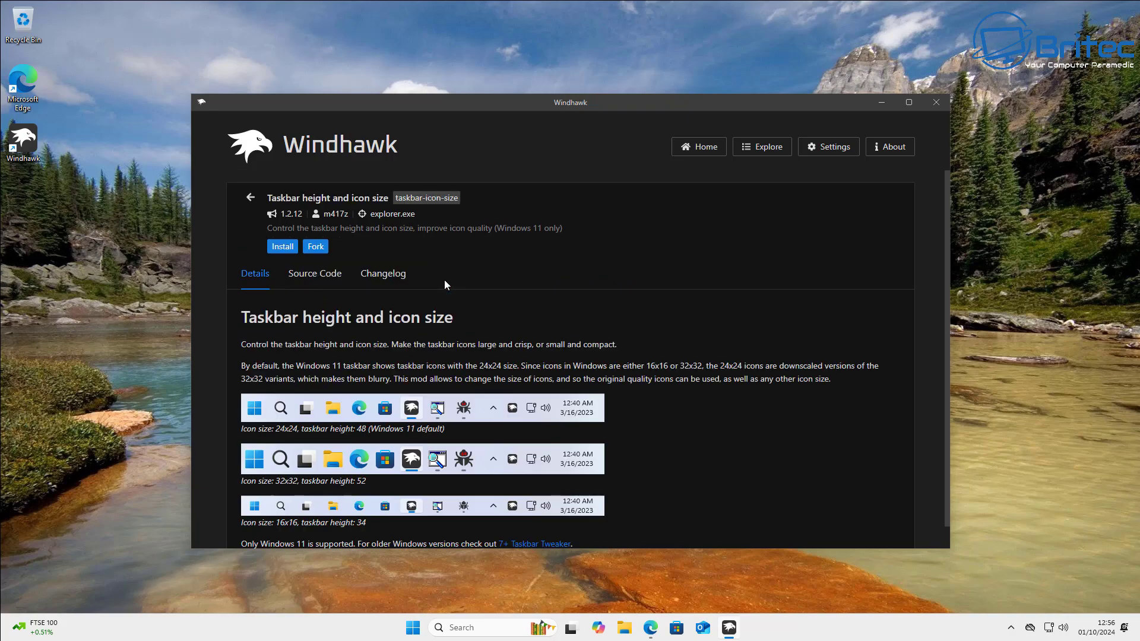
pyautogui.click(937, 103)
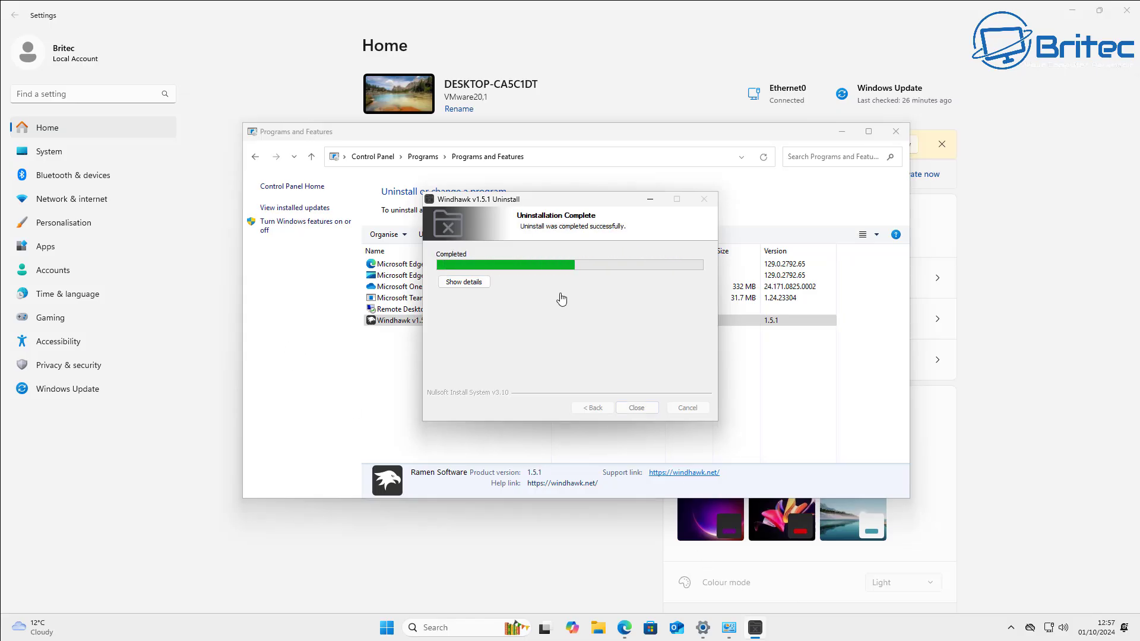
# - Finish the Windhawk uninstallation and close Programs and Features and Settings
pyautogui.click(637, 408)
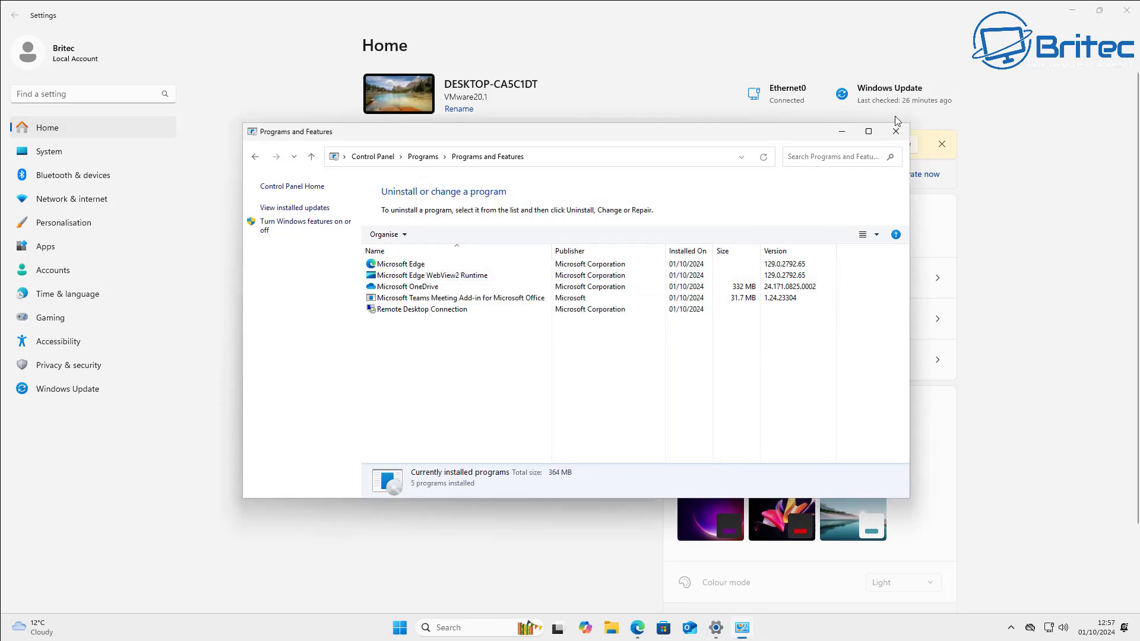
pyautogui.click(896, 131)
pyautogui.click(1127, 10)
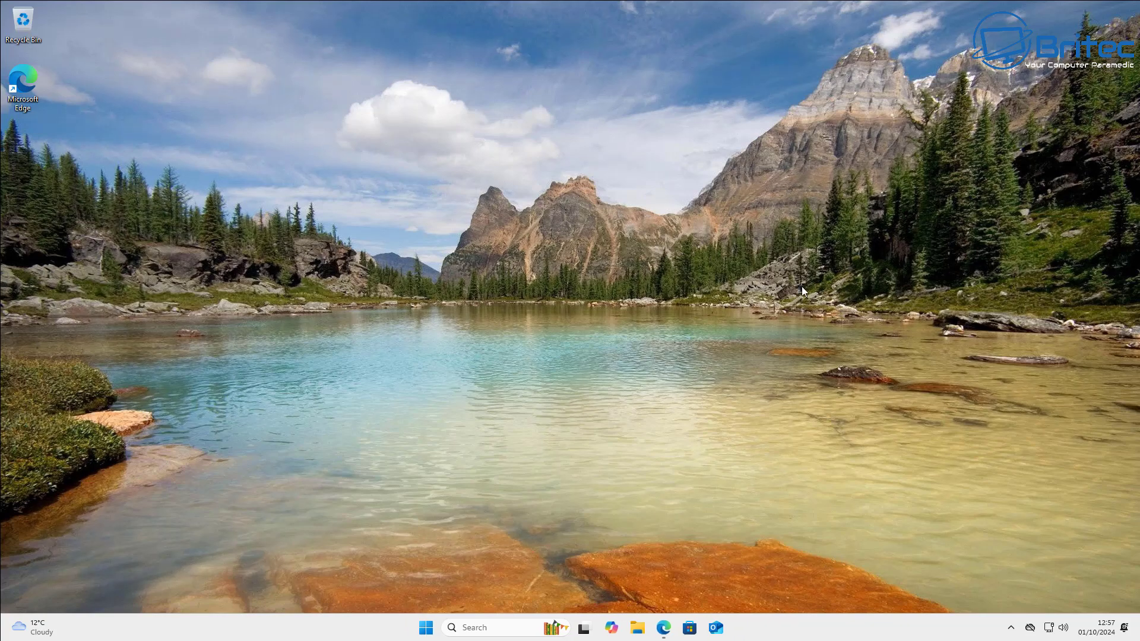
# - Switch to Edge, view the StartAllBack page, and examine ExplorerPatcher's GitHub repository and README
pyautogui.click(663, 628)
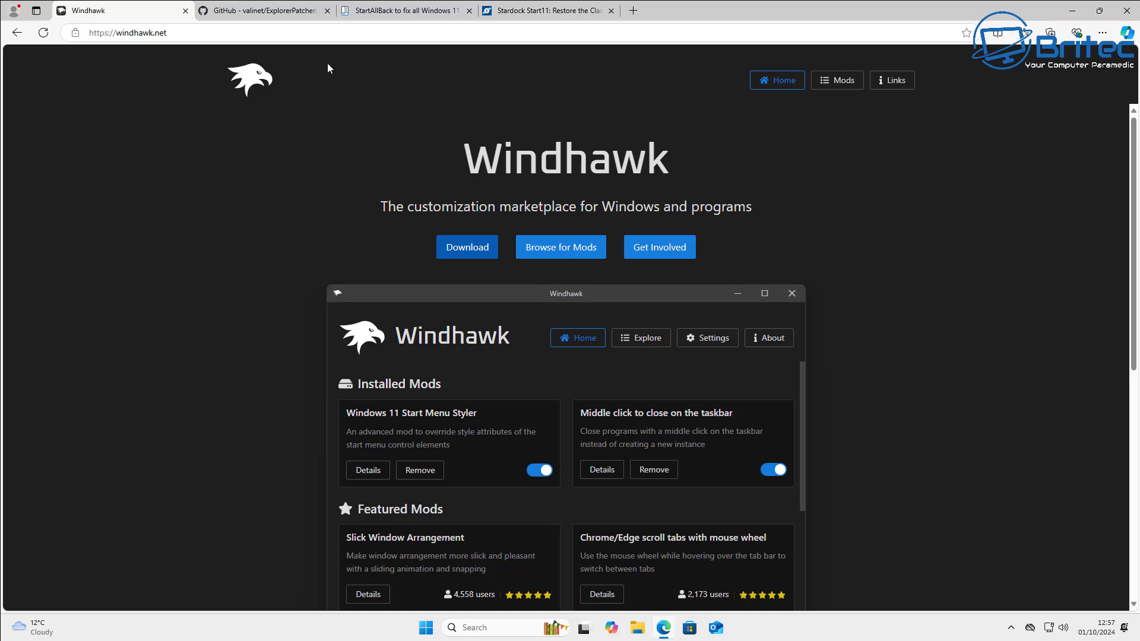
pyautogui.click(383, 12)
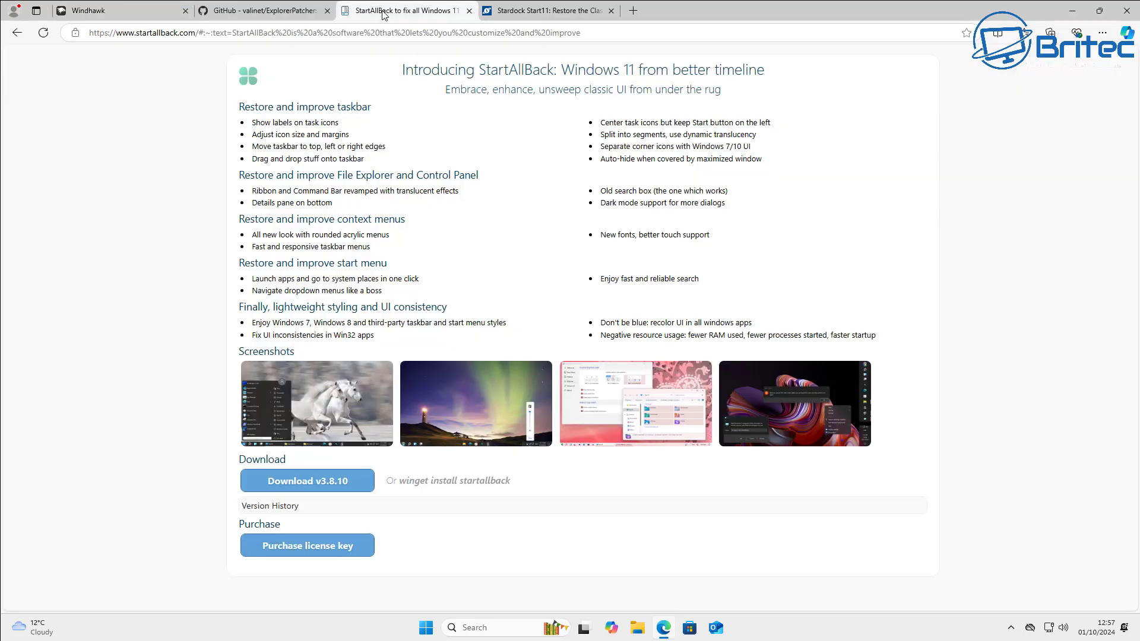
pyautogui.click(261, 10)
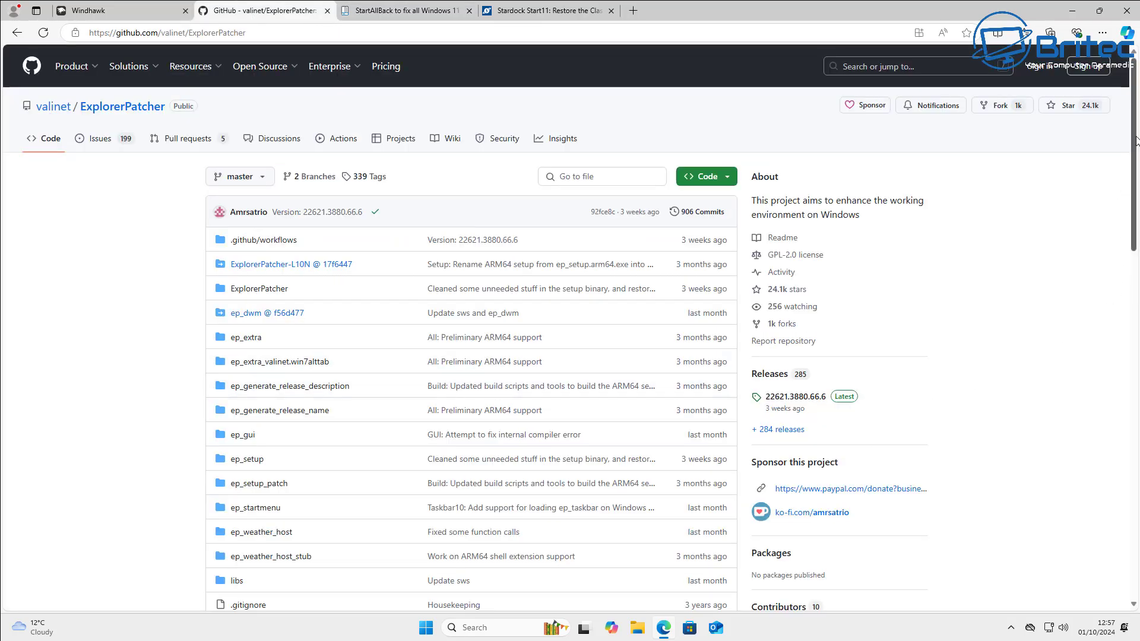
pyautogui.moveTo(1136, 141); pyautogui.dragTo(1136, 426)
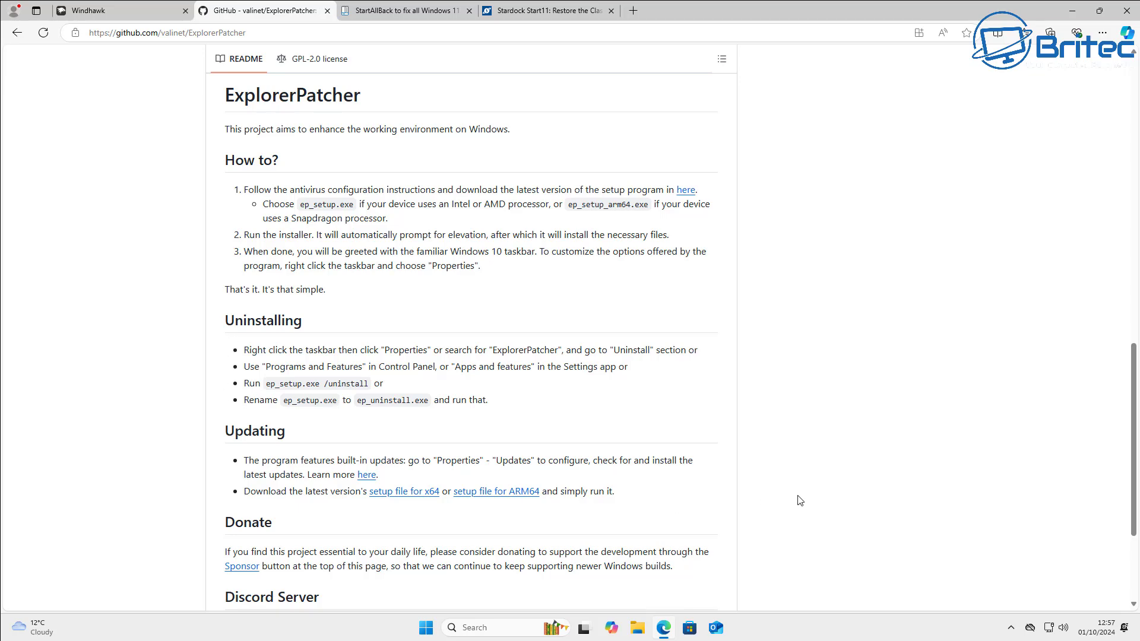
pyautogui.scroll(-2, 798, 501)
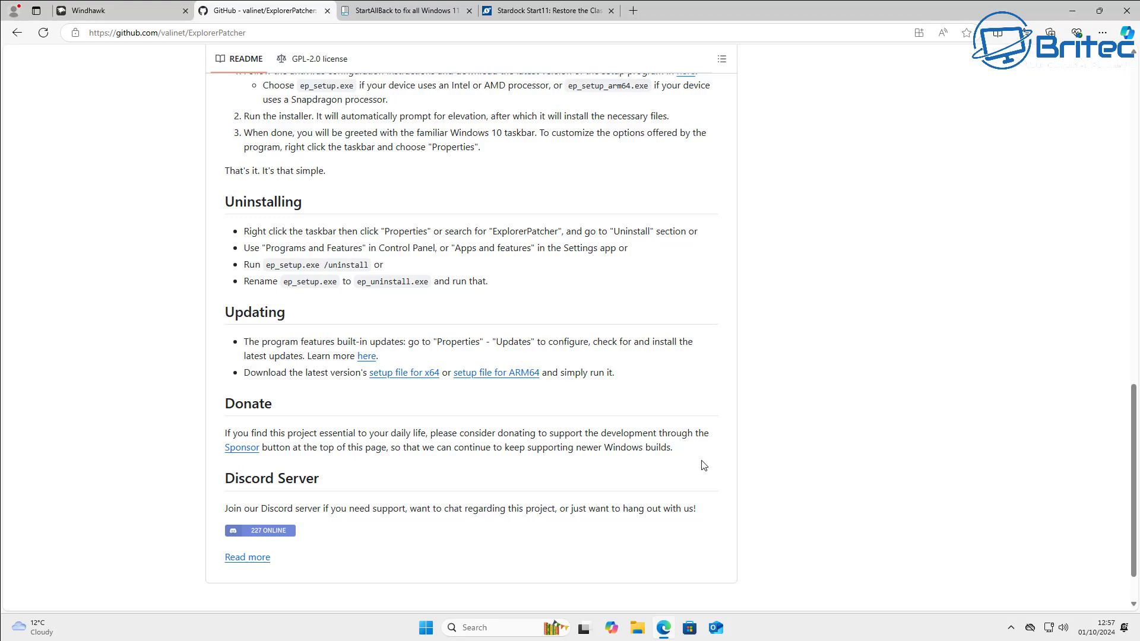
pyautogui.scroll(4, 705, 464)
pyautogui.scroll(9, 704, 464)
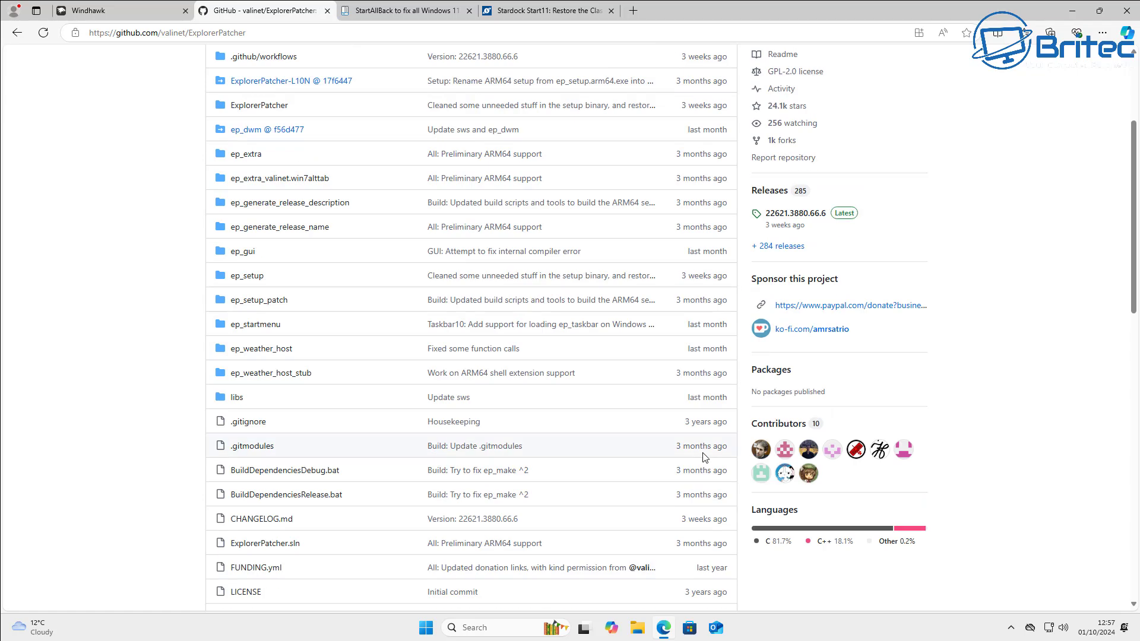
# - Open the latest ExplorerPatcher release and read its supported builds, Windows 11 24H2 compatibility notes, and antivirus warning
pyautogui.click(841, 218)
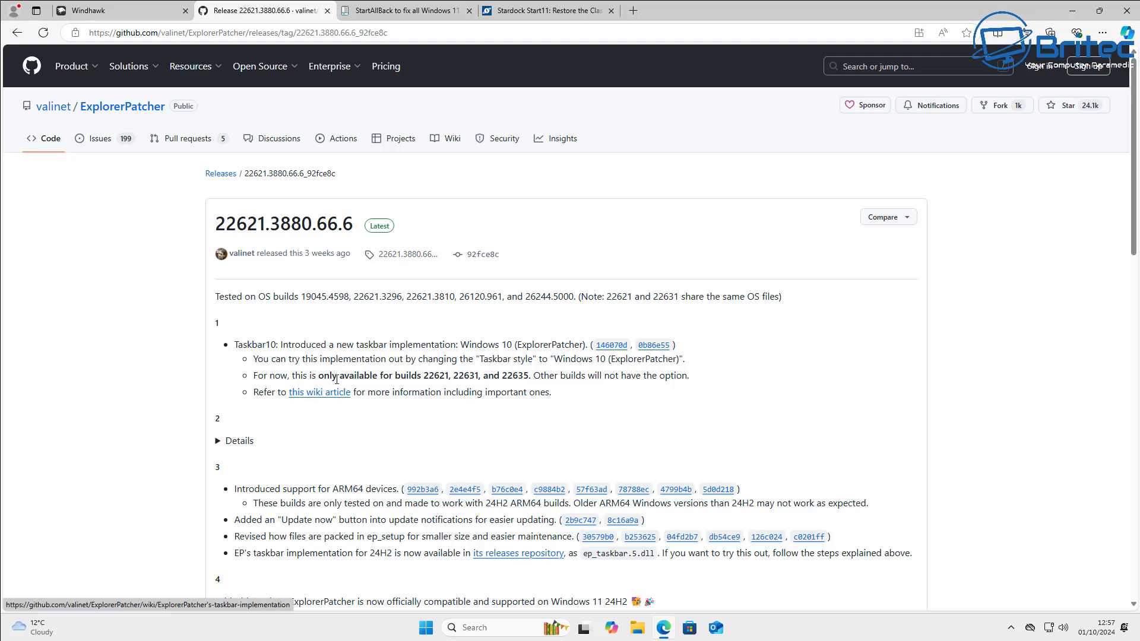
pyautogui.moveTo(532, 376); pyautogui.dragTo(320, 386)
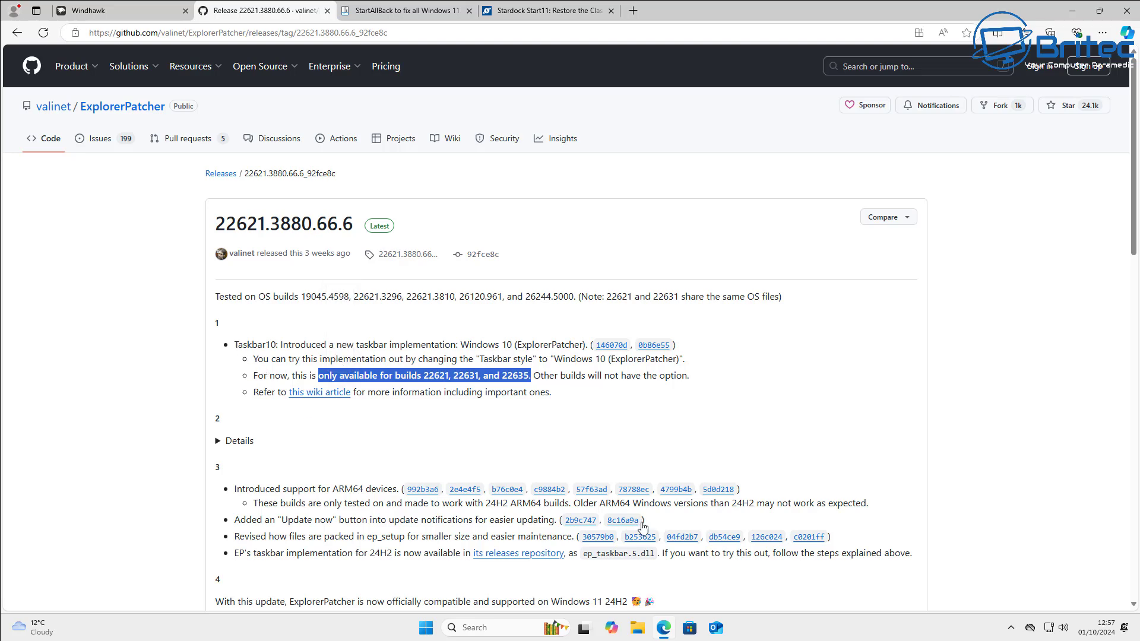
pyautogui.scroll(-3, 645, 526)
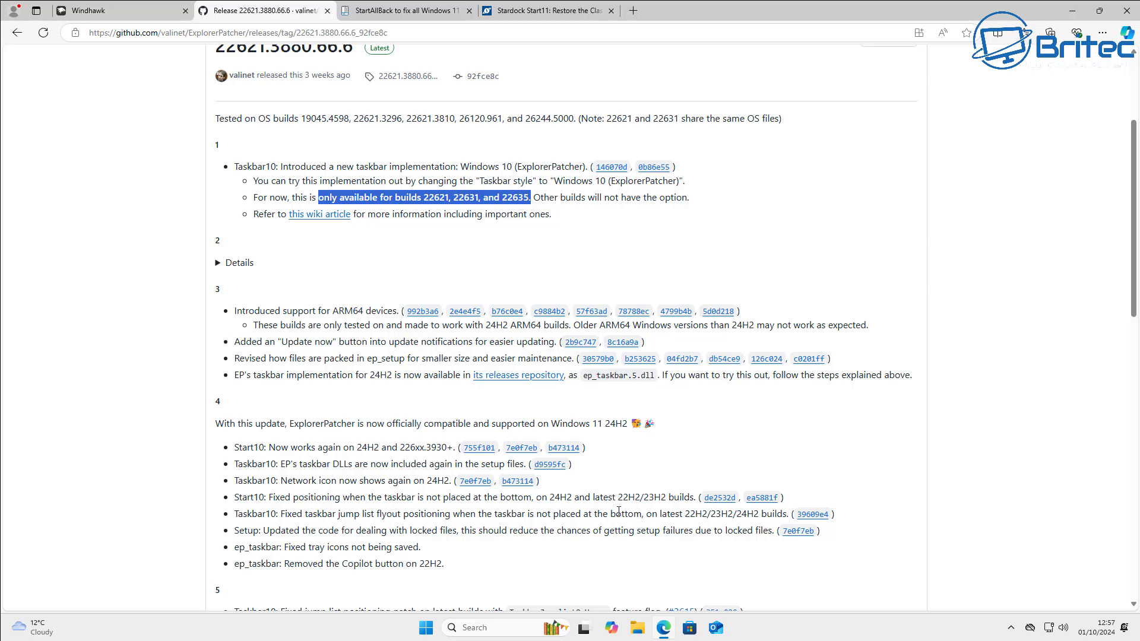
pyautogui.moveTo(215, 424); pyautogui.dragTo(636, 423)
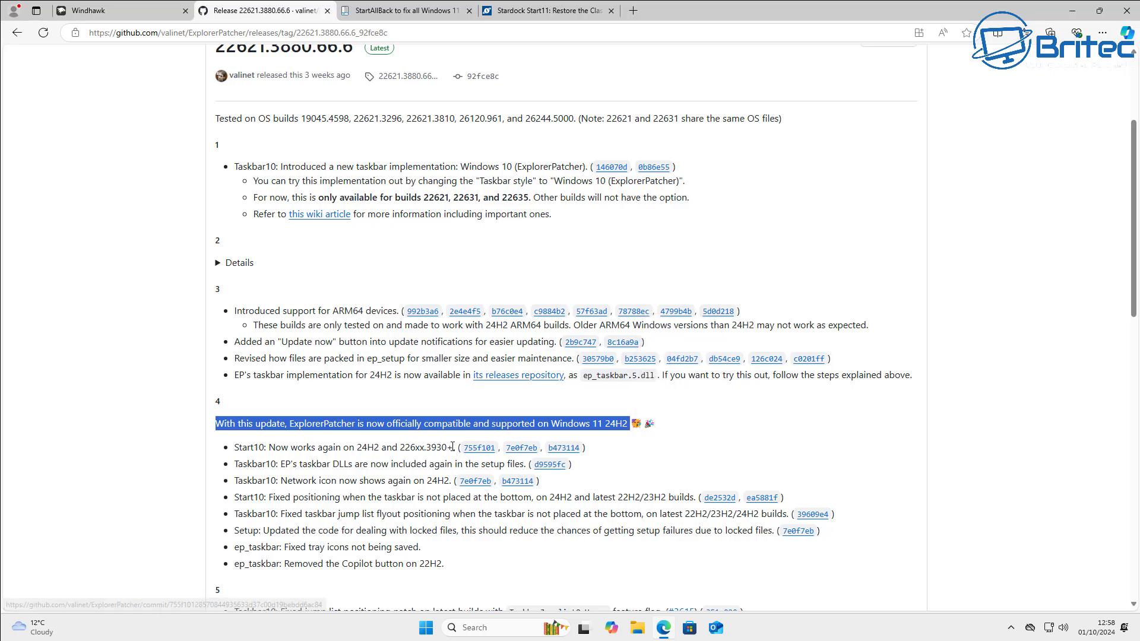
pyautogui.moveTo(455, 446); pyautogui.dragTo(594, 498)
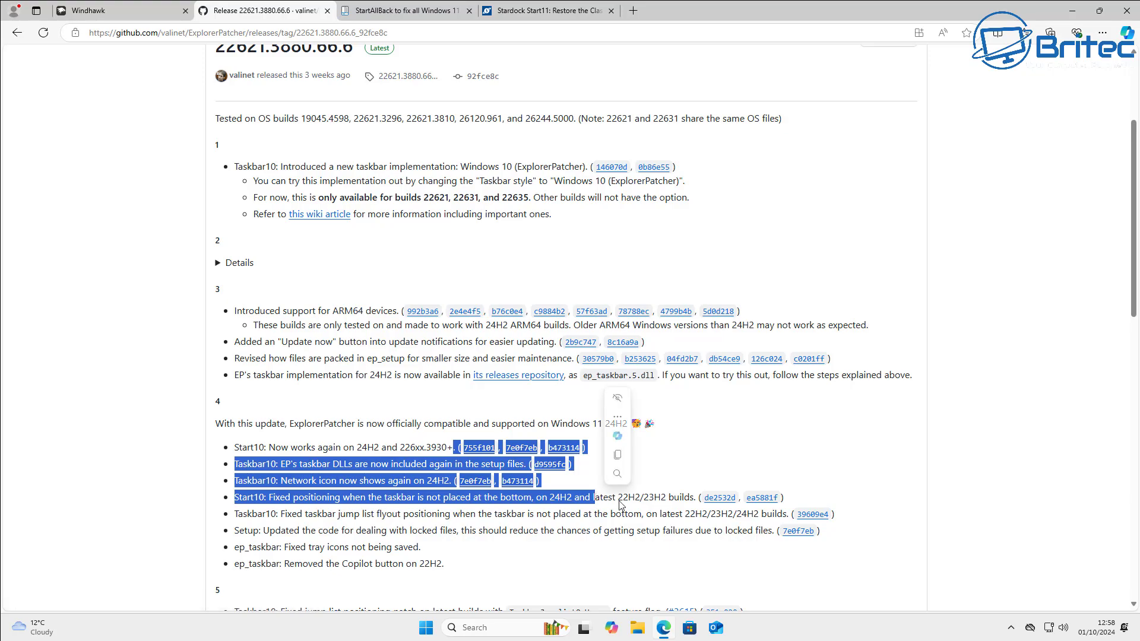
pyautogui.click(722, 481)
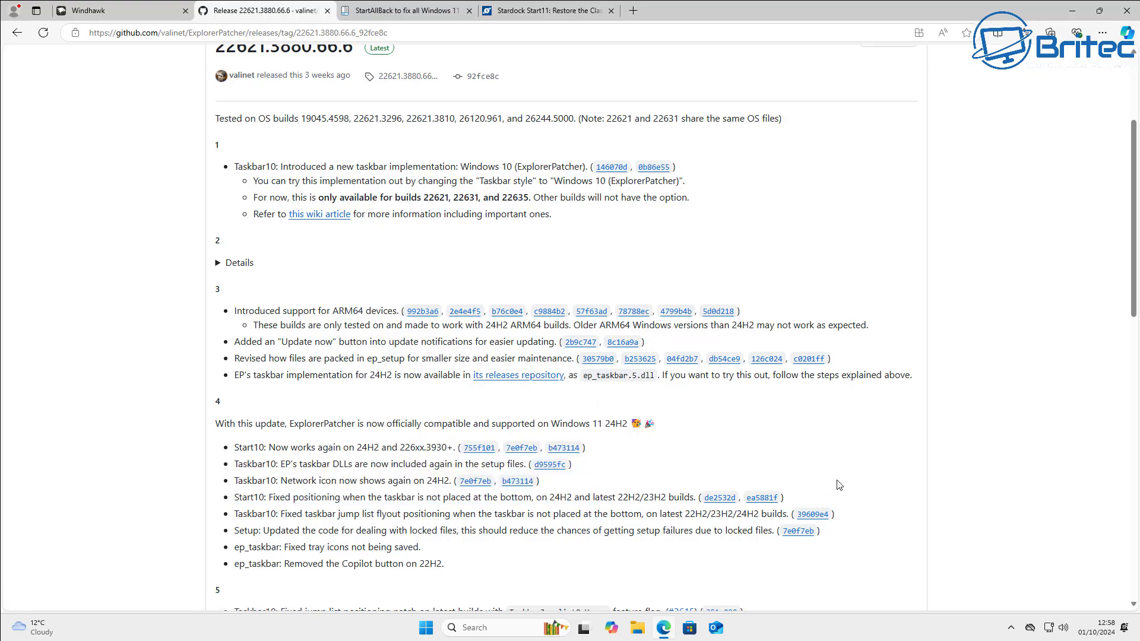
pyautogui.scroll(-6, 837, 483)
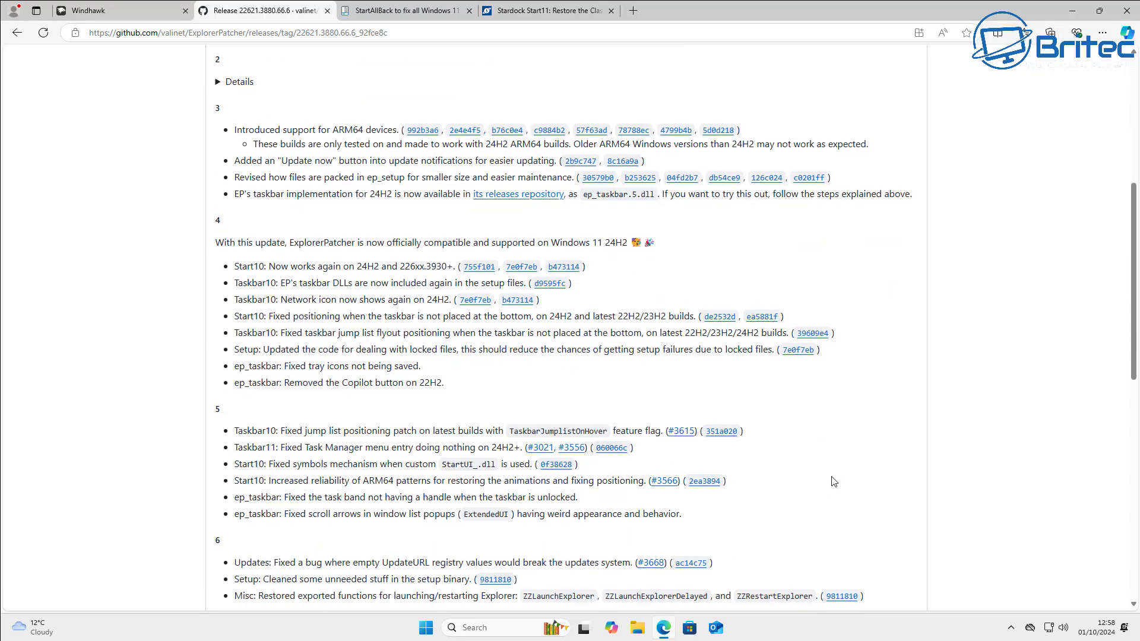
pyautogui.scroll(-4, 835, 482)
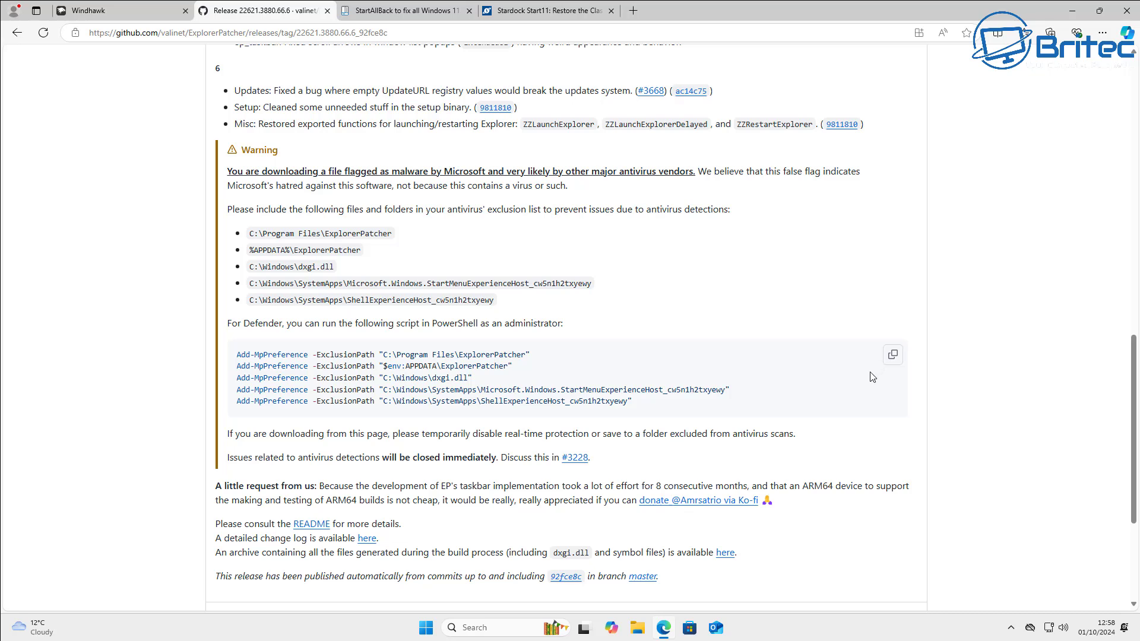
# - Copy the PowerShell script that adds the ExplorerPatcher files and folders to the Defender exclusions
pyautogui.click(892, 355)
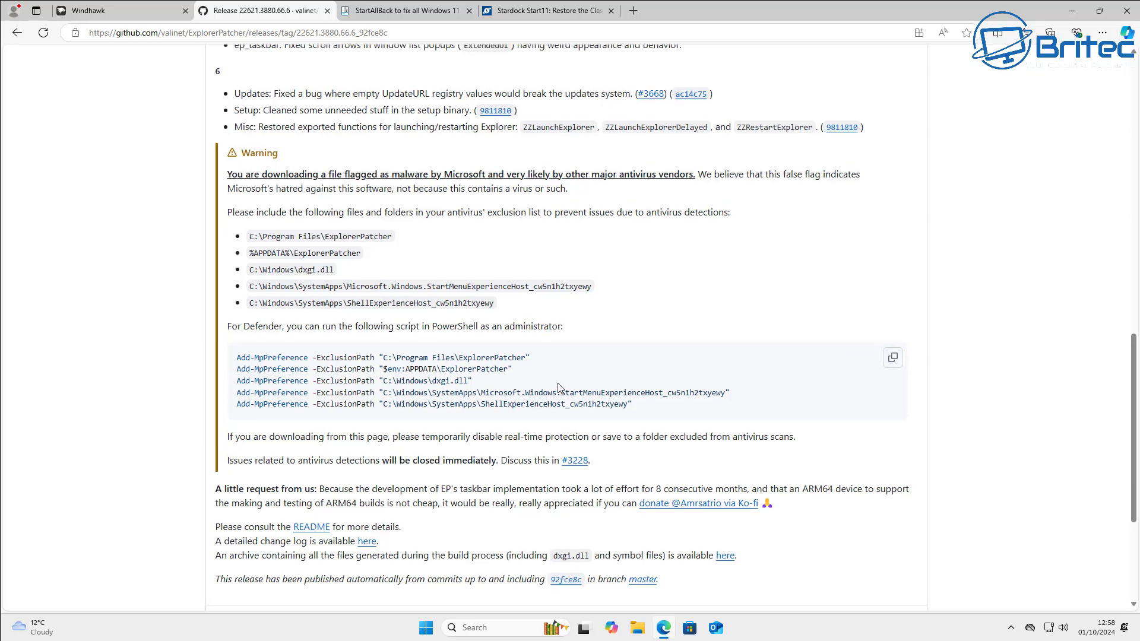
pyautogui.scroll(3, 558, 390)
pyautogui.scroll(-6, 558, 388)
pyautogui.scroll(-1, 558, 388)
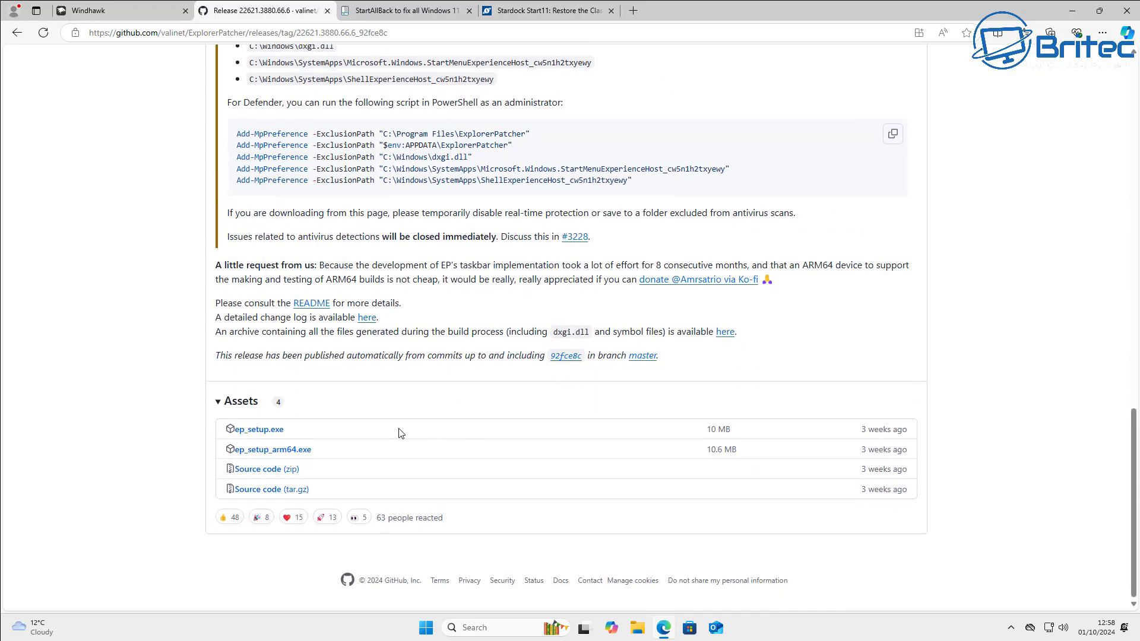
# - Try to download ep_setup.exe from the release assets and keep it despite the SmartScreen block
pyautogui.click(263, 433)
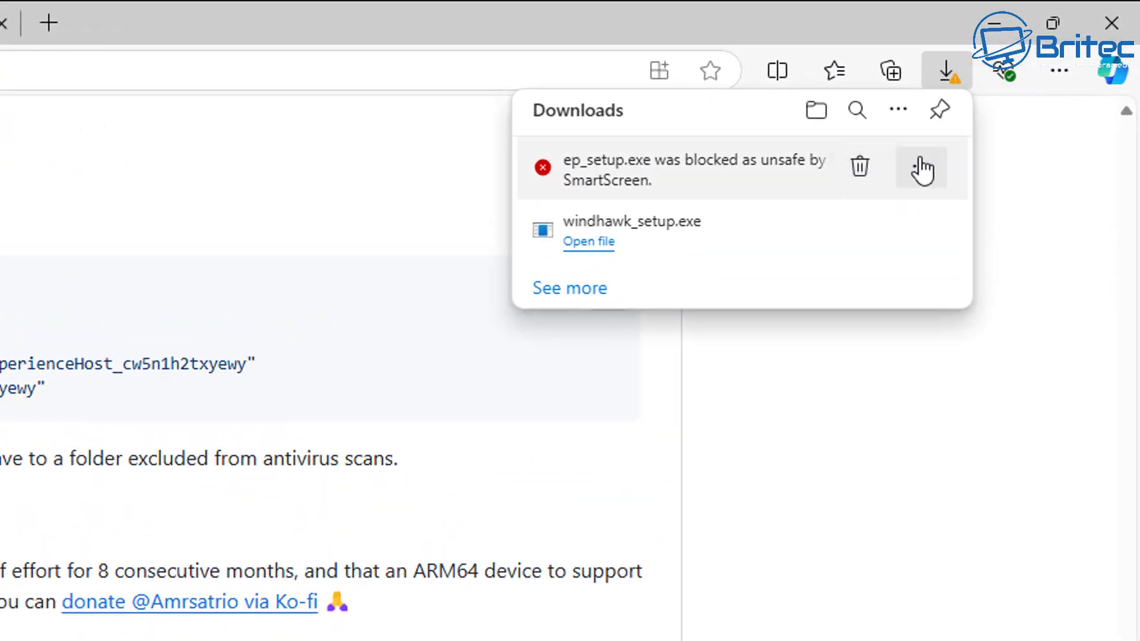
pyautogui.click(922, 166)
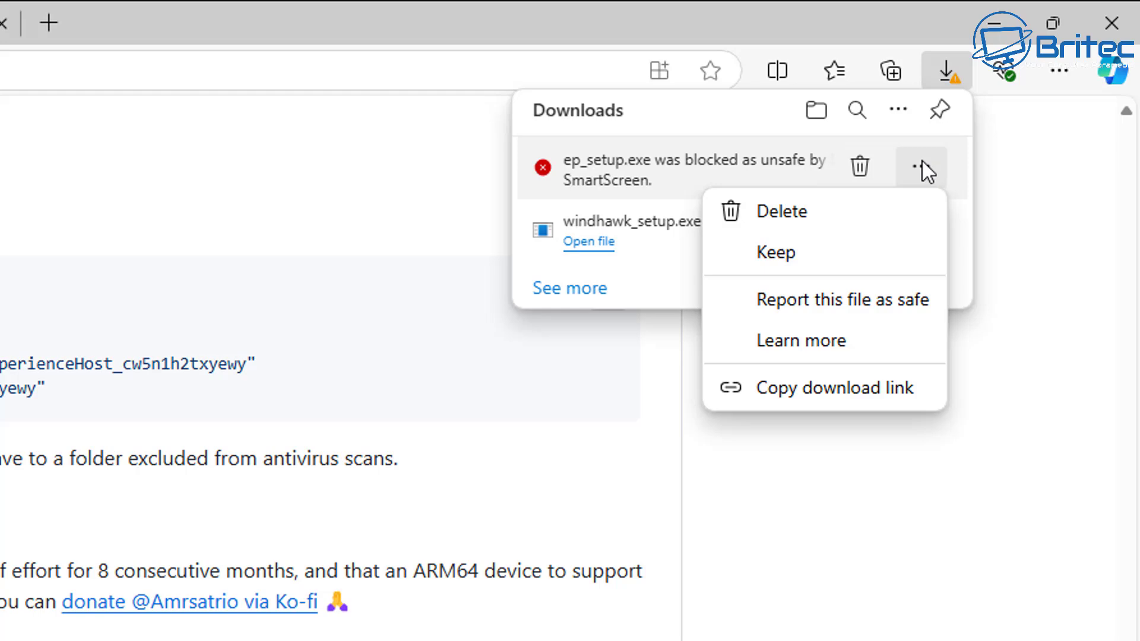
pyautogui.click(778, 253)
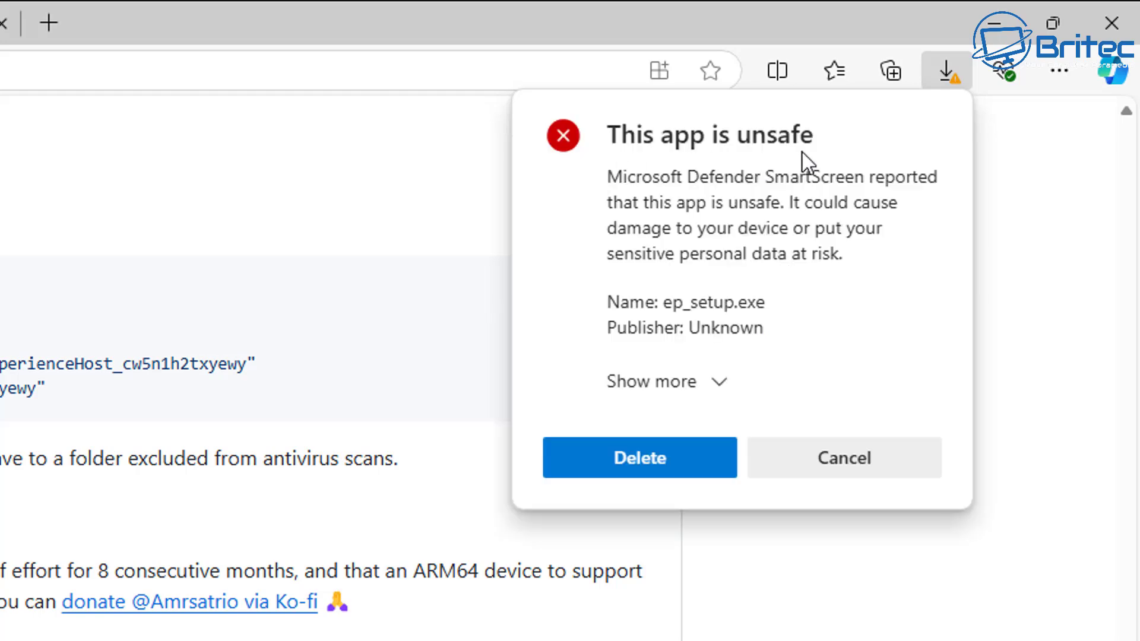
pyautogui.click(721, 381)
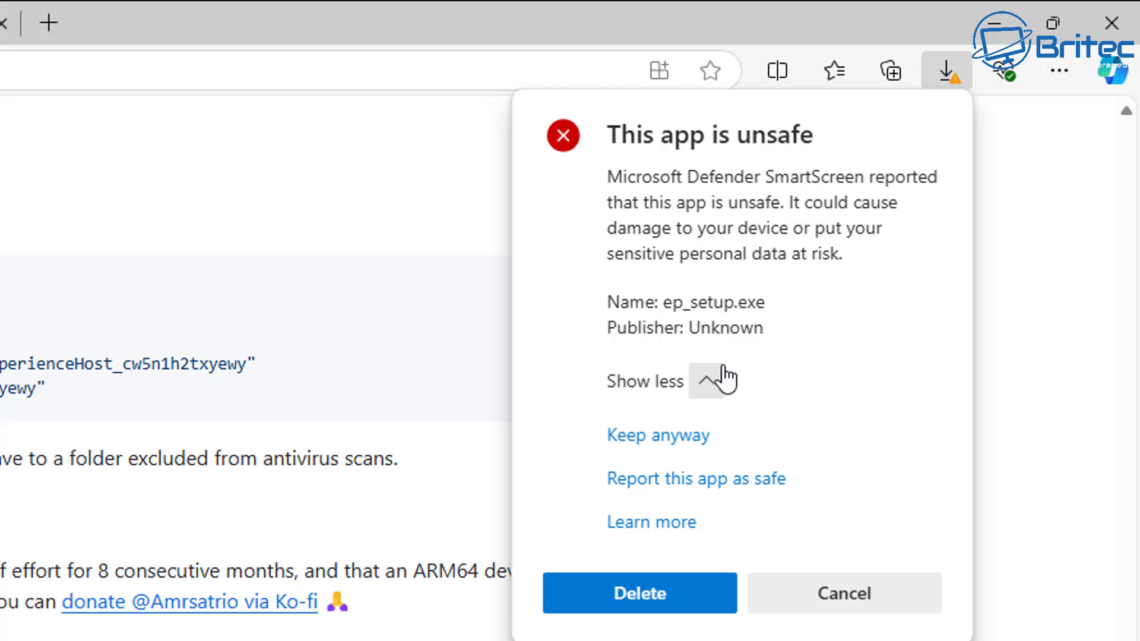
pyautogui.click(690, 444)
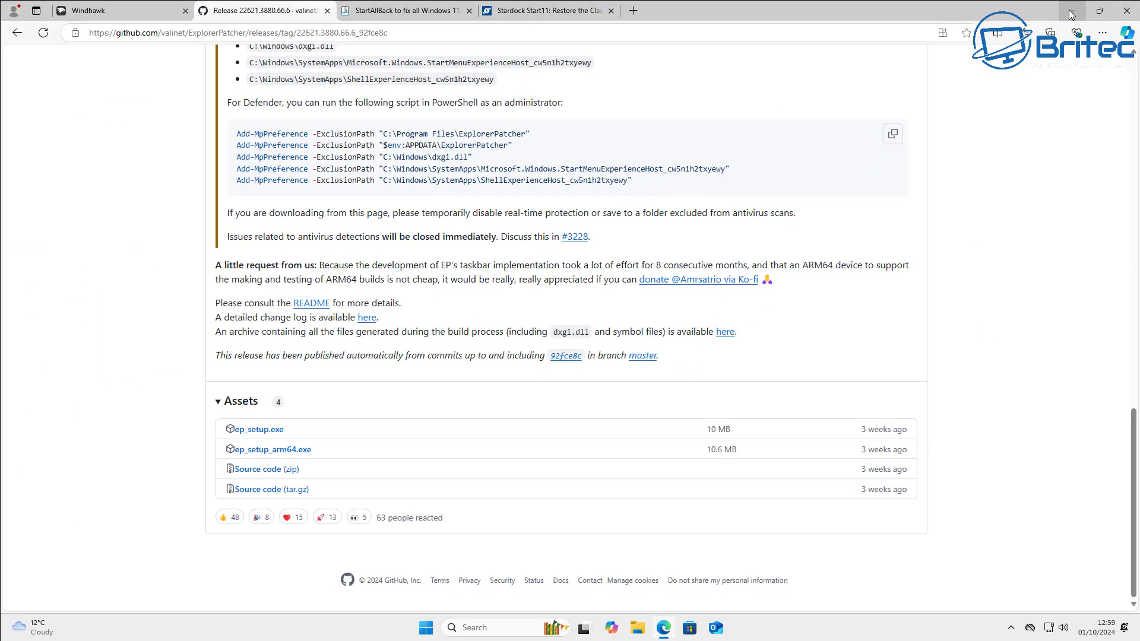
# - Minimise Edge and open Windows Security through the Privacy & security section of Settings
pyautogui.click(1072, 12)
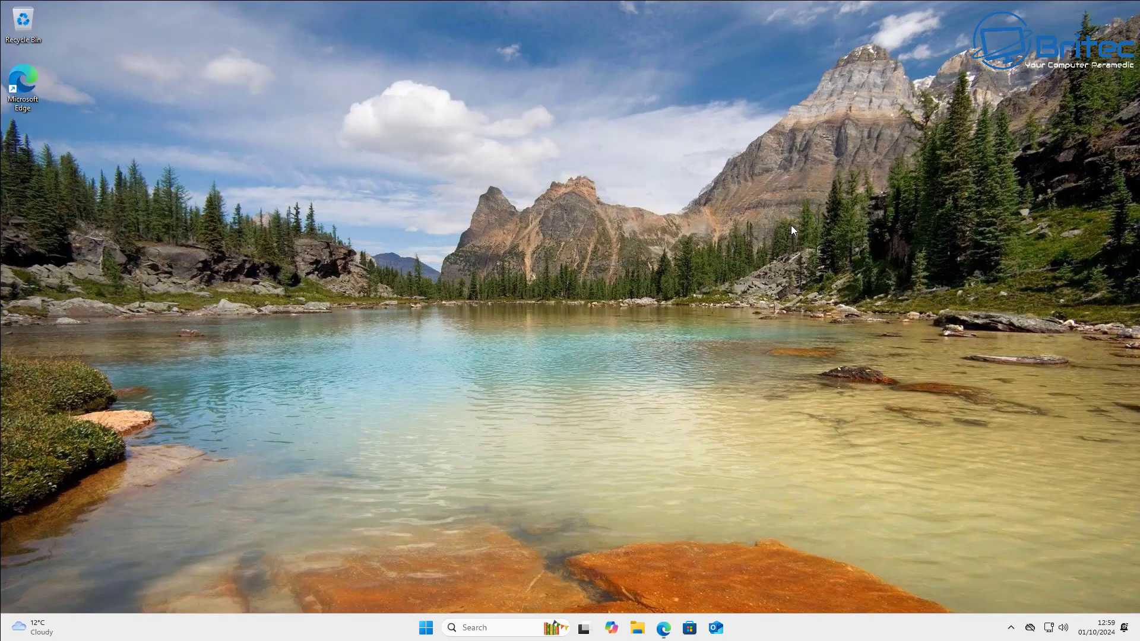
pyautogui.click(424, 628)
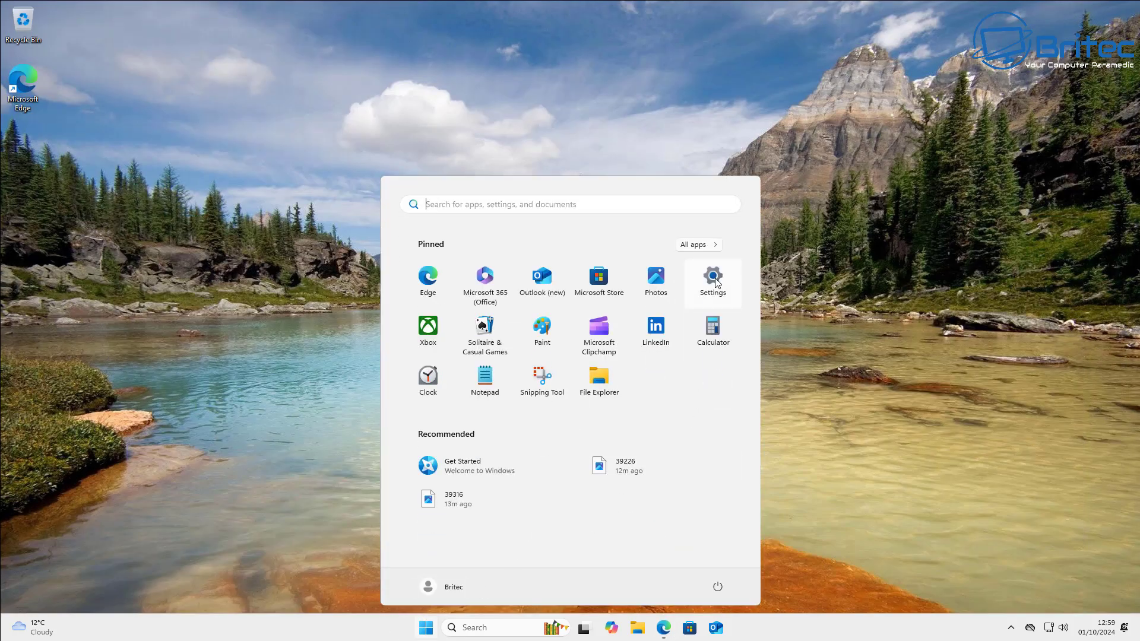
pyautogui.click(714, 280)
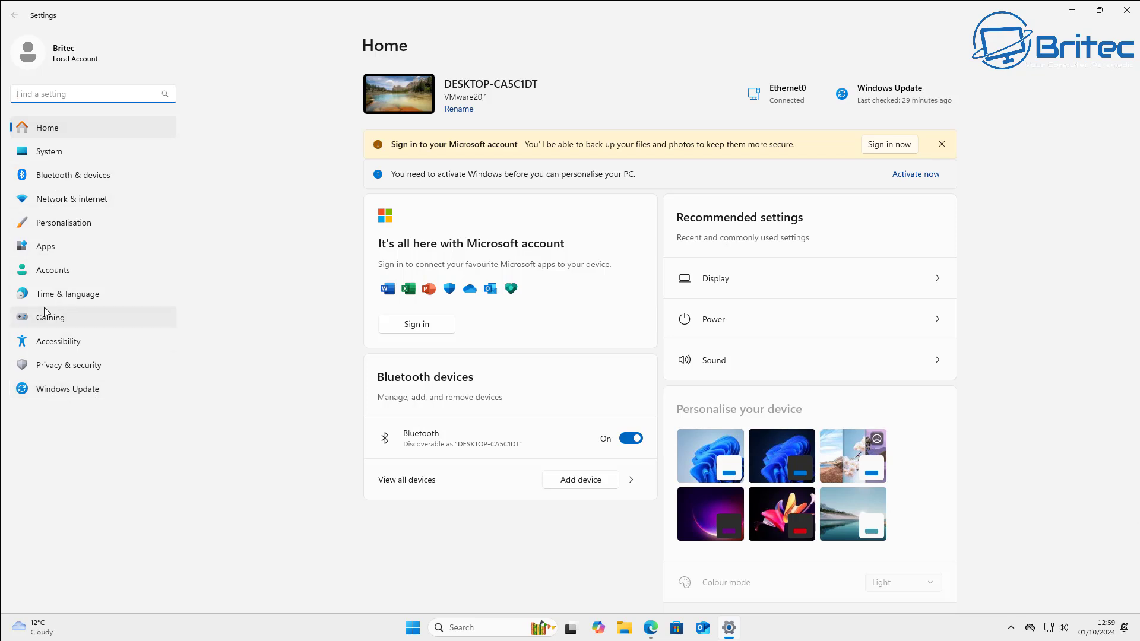
pyautogui.click(63, 368)
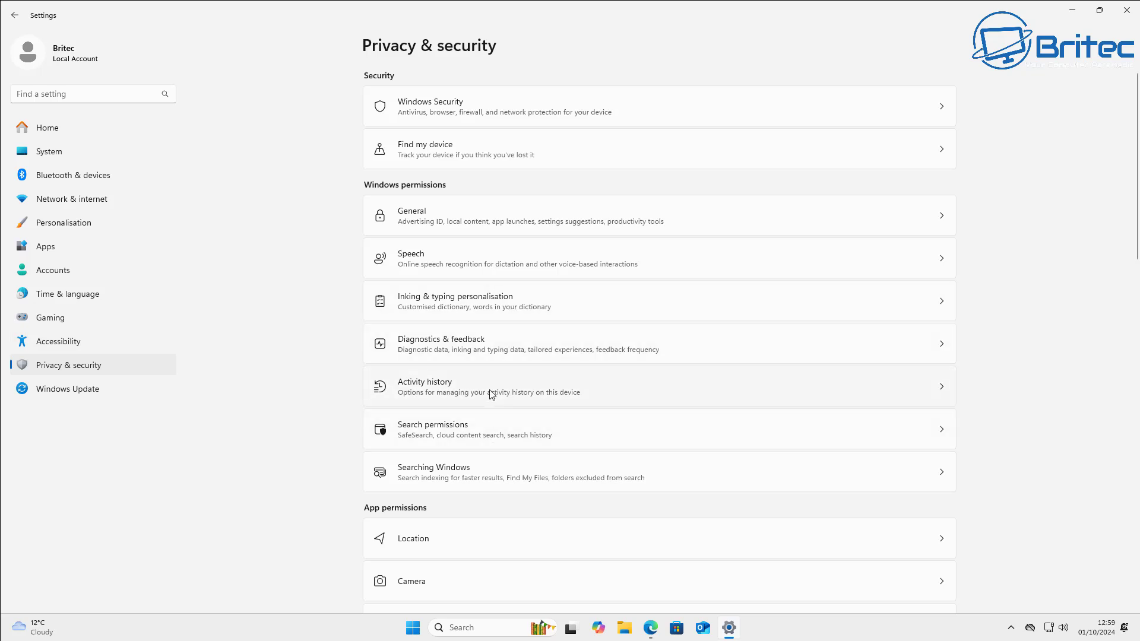
pyautogui.click(466, 110)
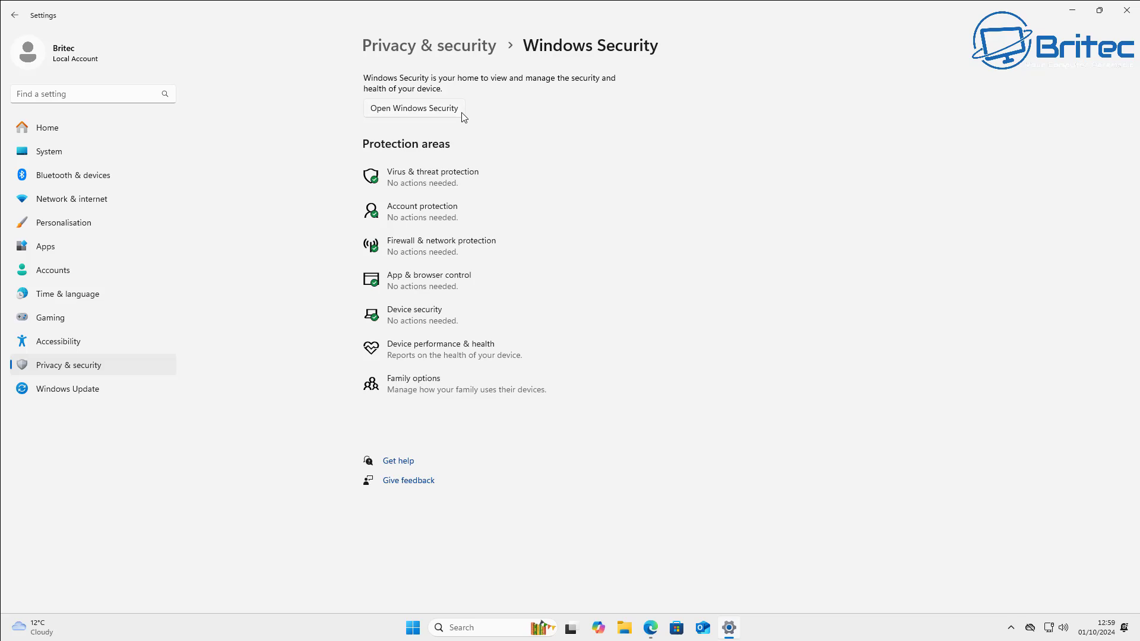
pyautogui.click(430, 116)
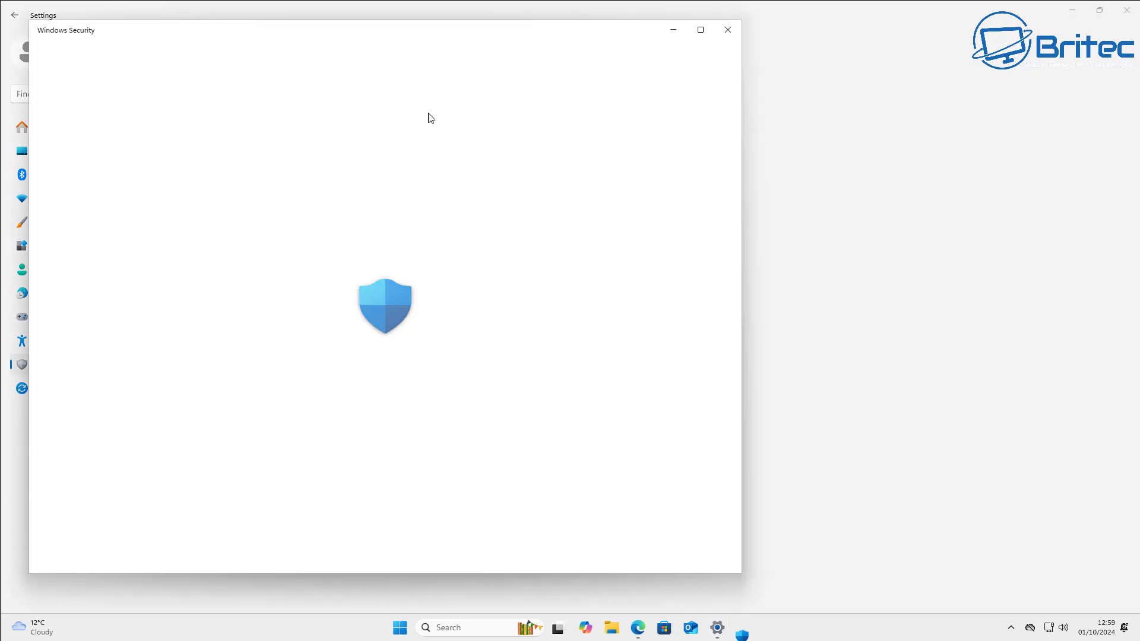
pyautogui.moveTo(430, 34); pyautogui.dragTo(644, 48)
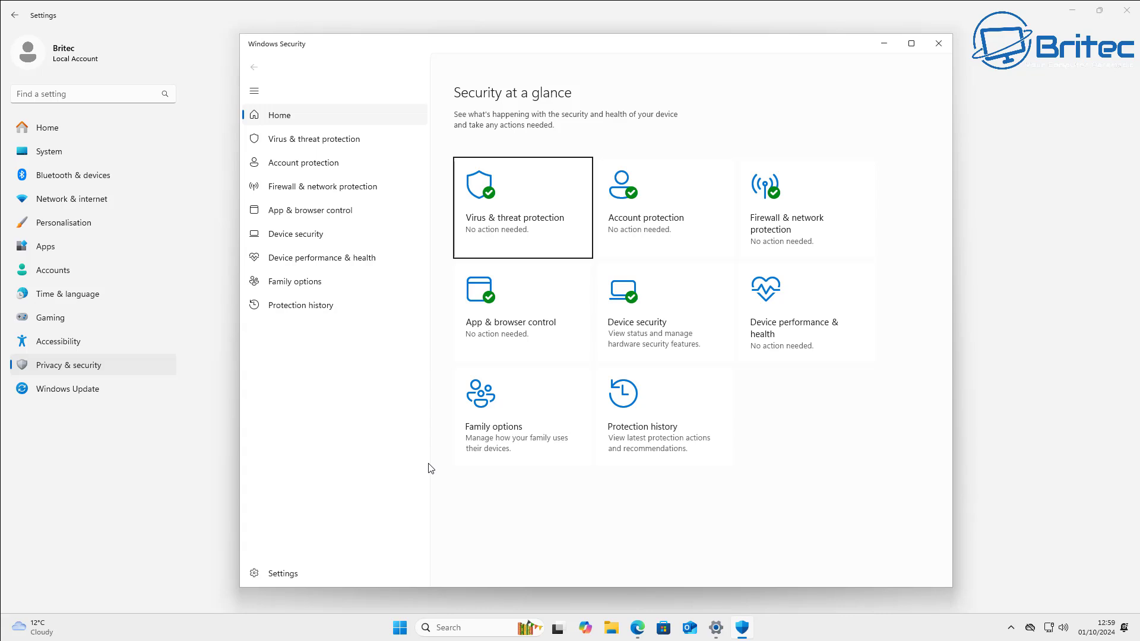
# - Open the Microsoft Defender exclusions page from the virus and threat protection settings and allow the administrator prompt
pyautogui.click(338, 147)
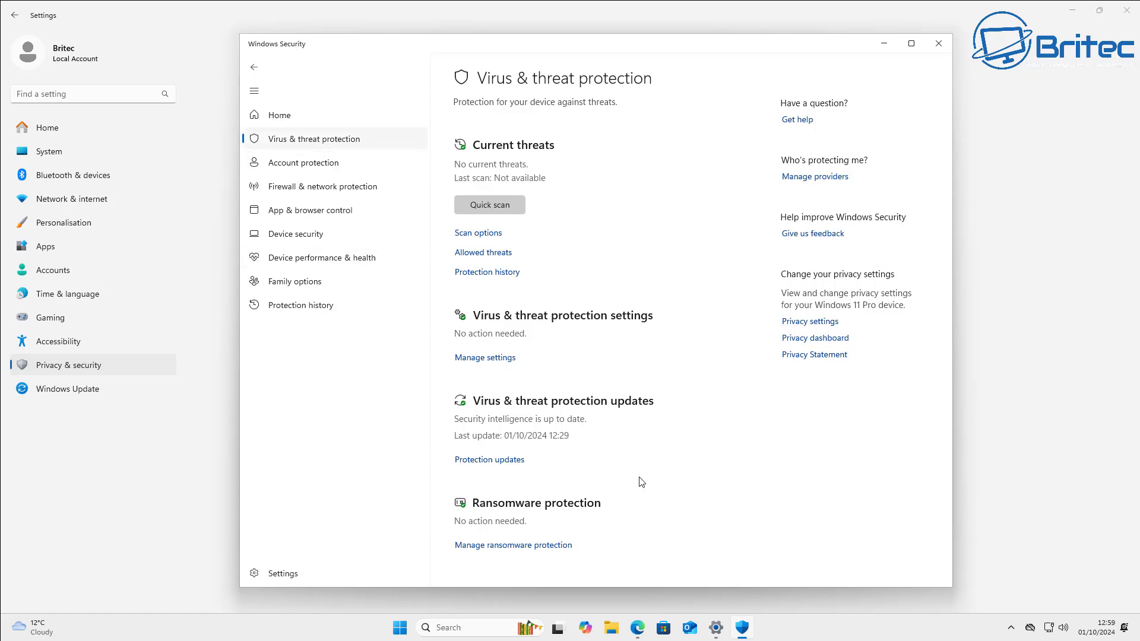
pyautogui.click(485, 358)
pyautogui.scroll(-2, 590, 429)
pyautogui.scroll(-3, 592, 432)
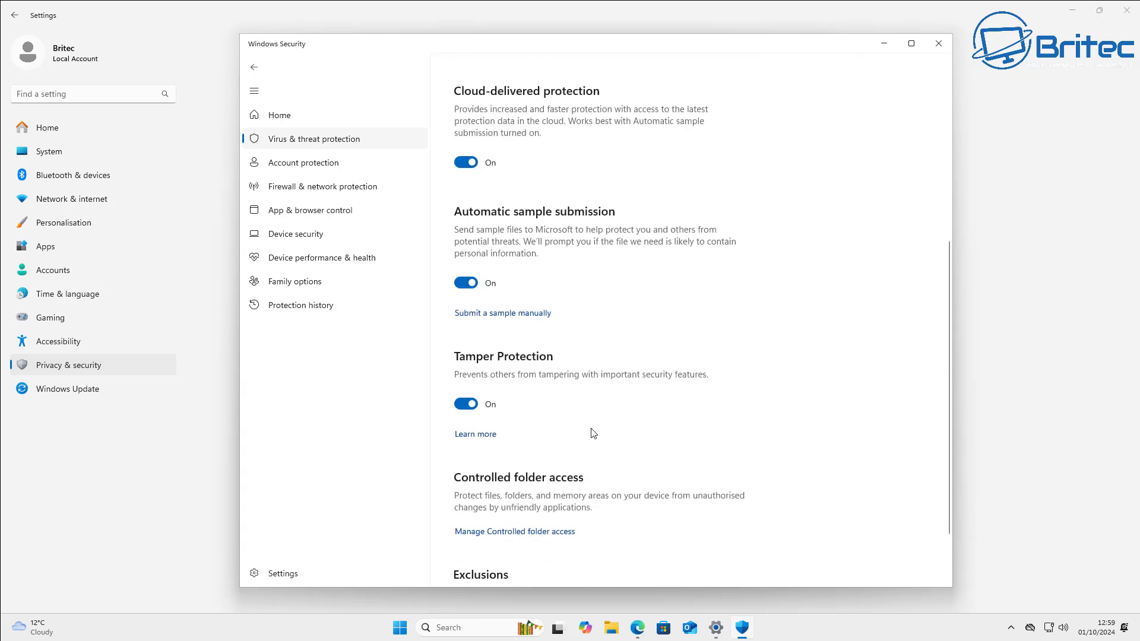
pyautogui.scroll(-2, 592, 432)
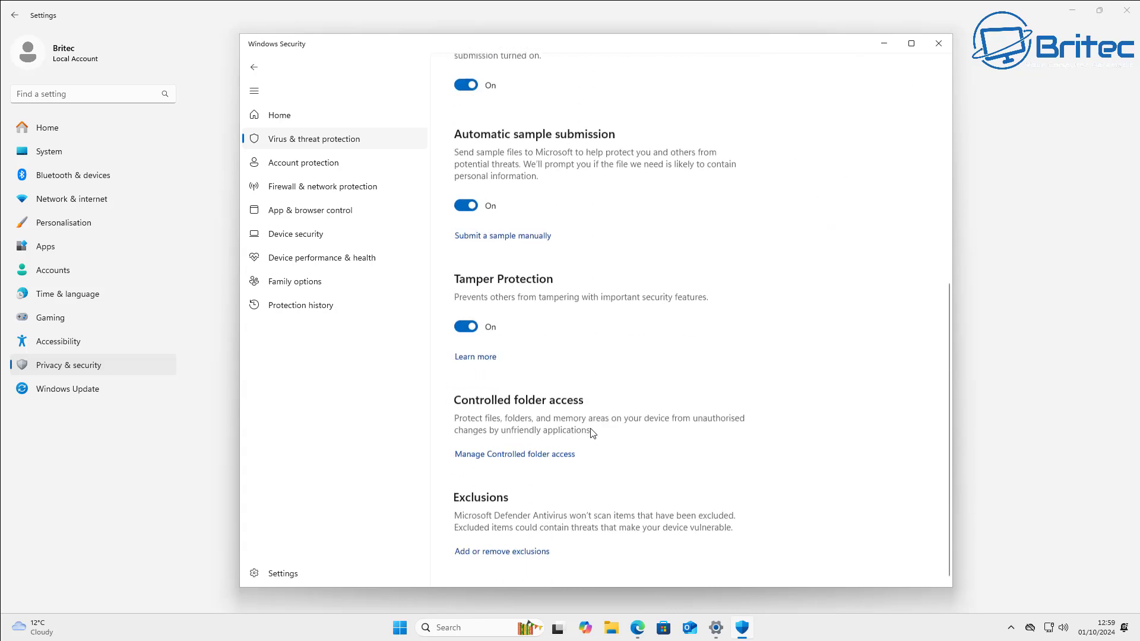
pyautogui.click(499, 552)
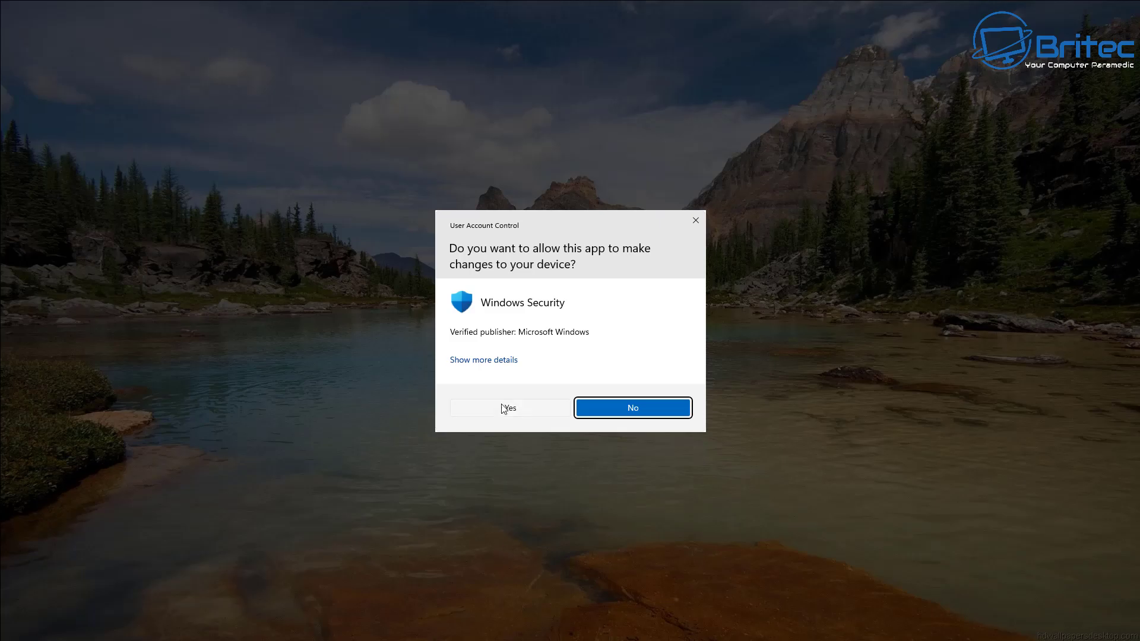
pyautogui.press('Return')
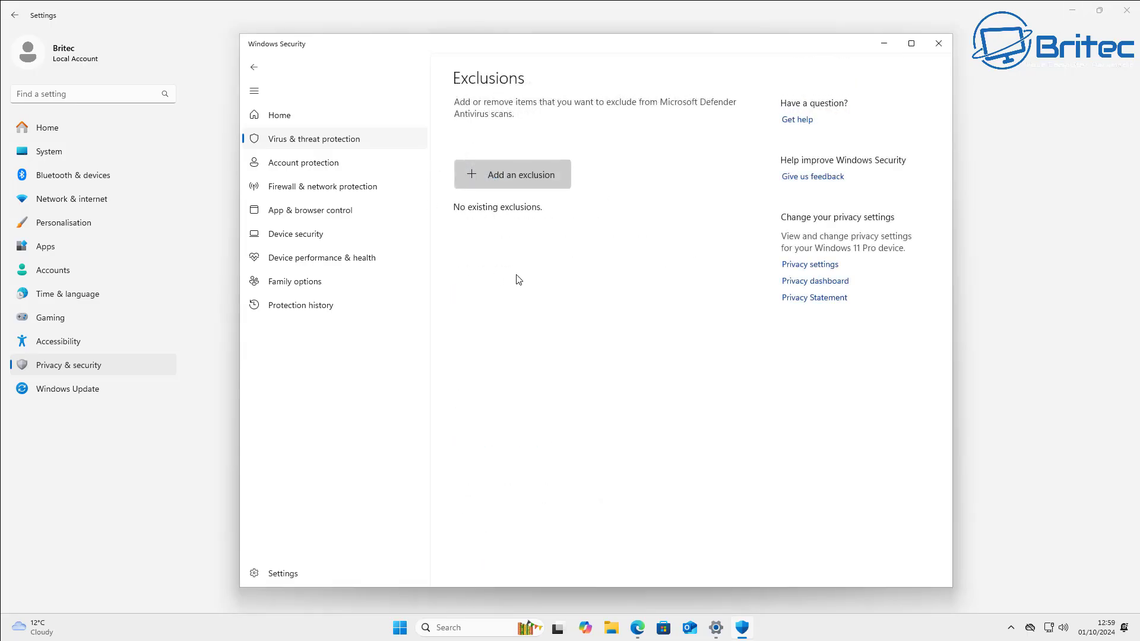
# - Switch to Edge, copy the Defender exclusion script from the ExplorerPatcher release page again, and return to Windows Security
pyautogui.click(639, 630)
pyautogui.scroll(4, 499, 486)
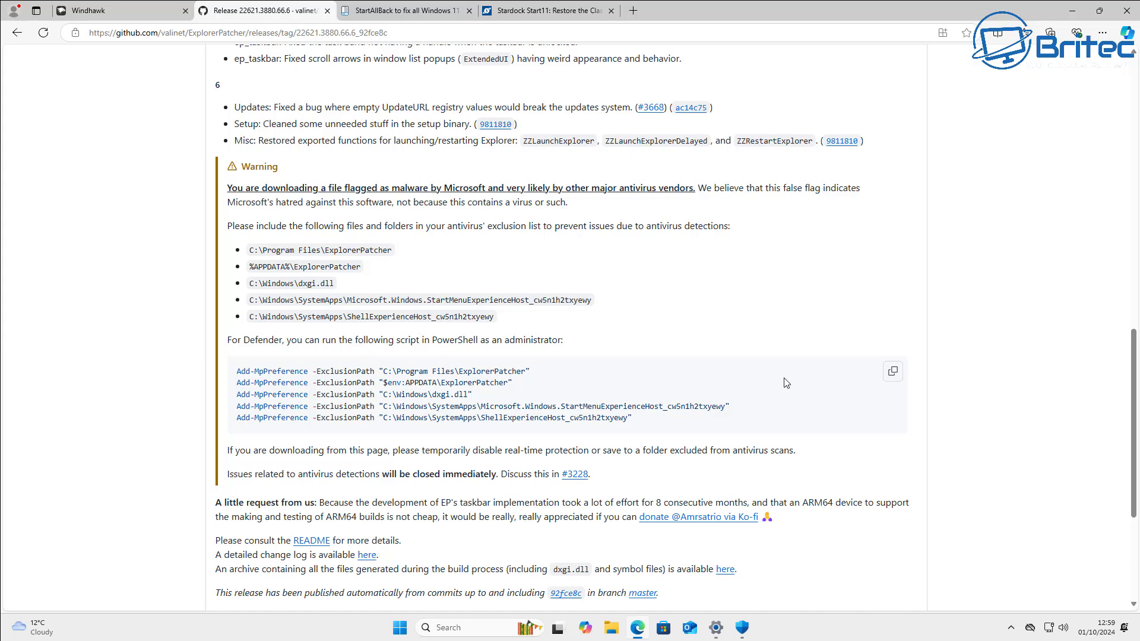
pyautogui.click(893, 373)
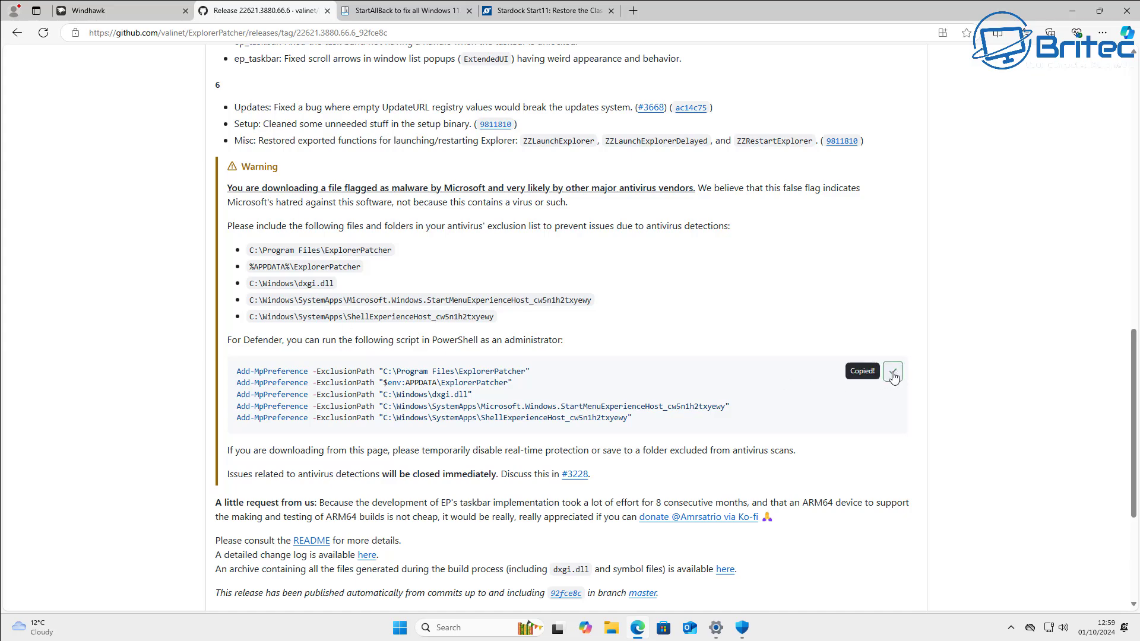
pyautogui.click(1074, 11)
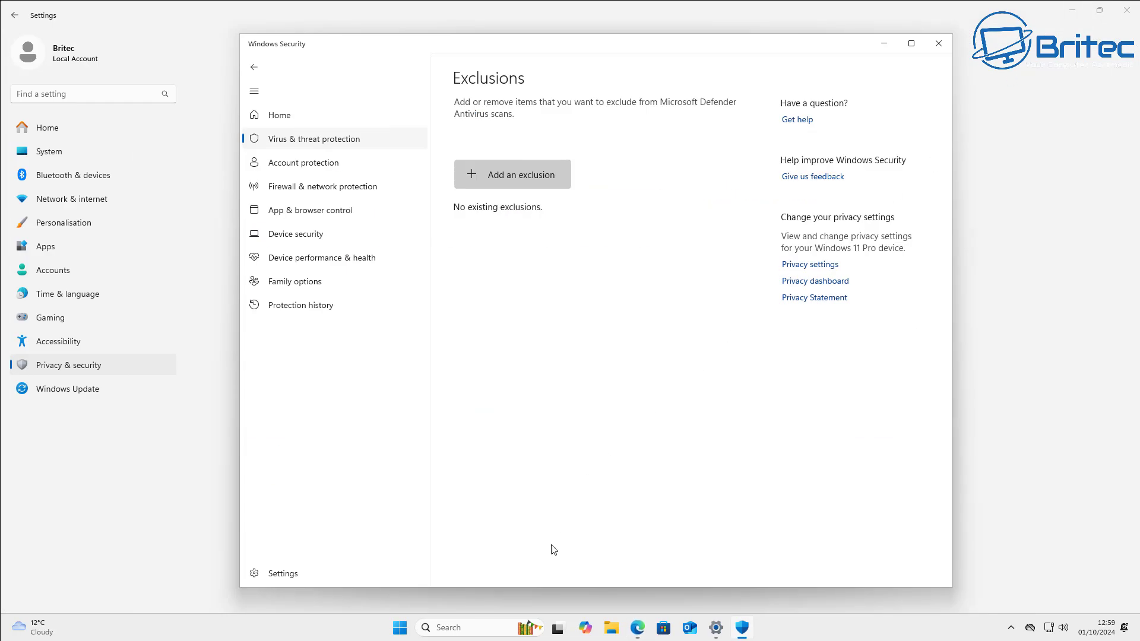
# - Search for powershell and launch Windows PowerShell as administrator, allowing it to make changes
pyautogui.click(399, 630)
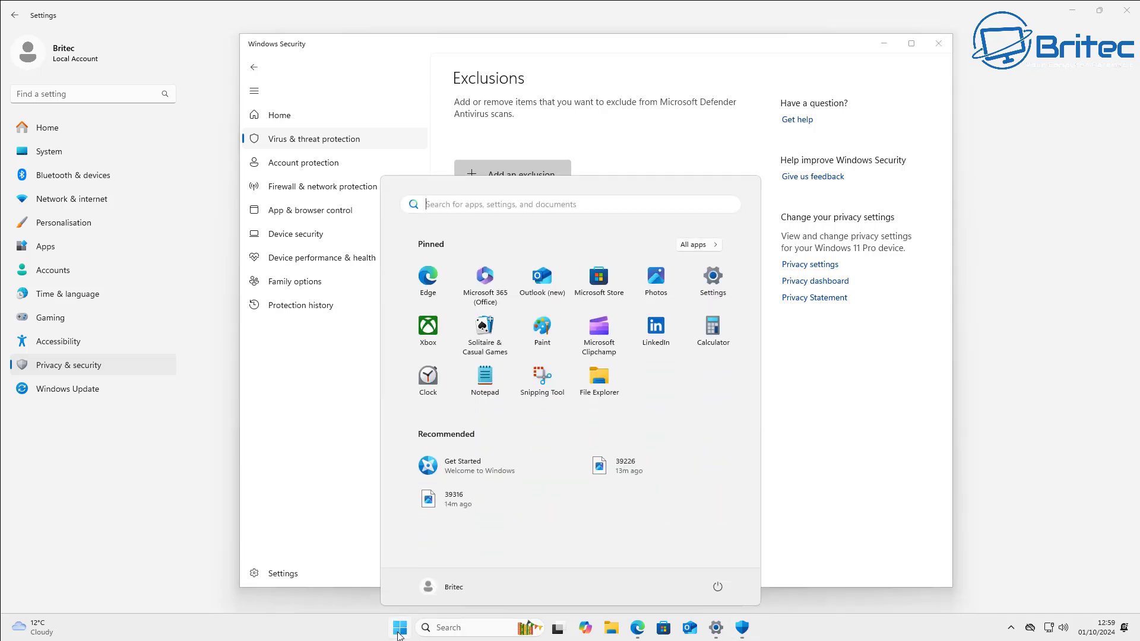
pyautogui.write('power')
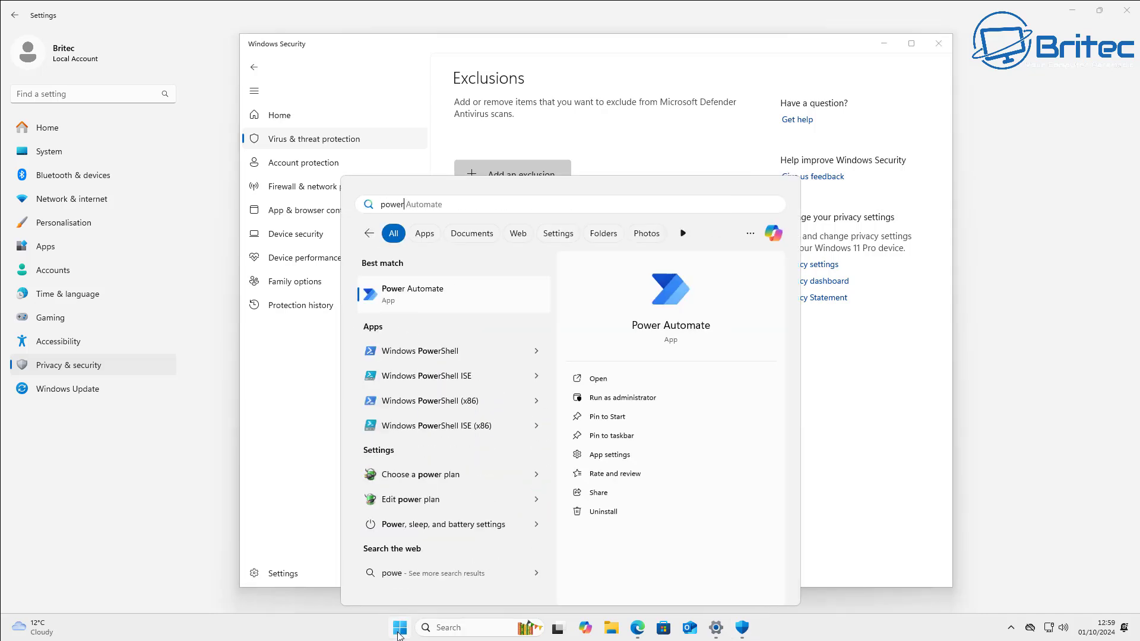
pyautogui.write('shell')
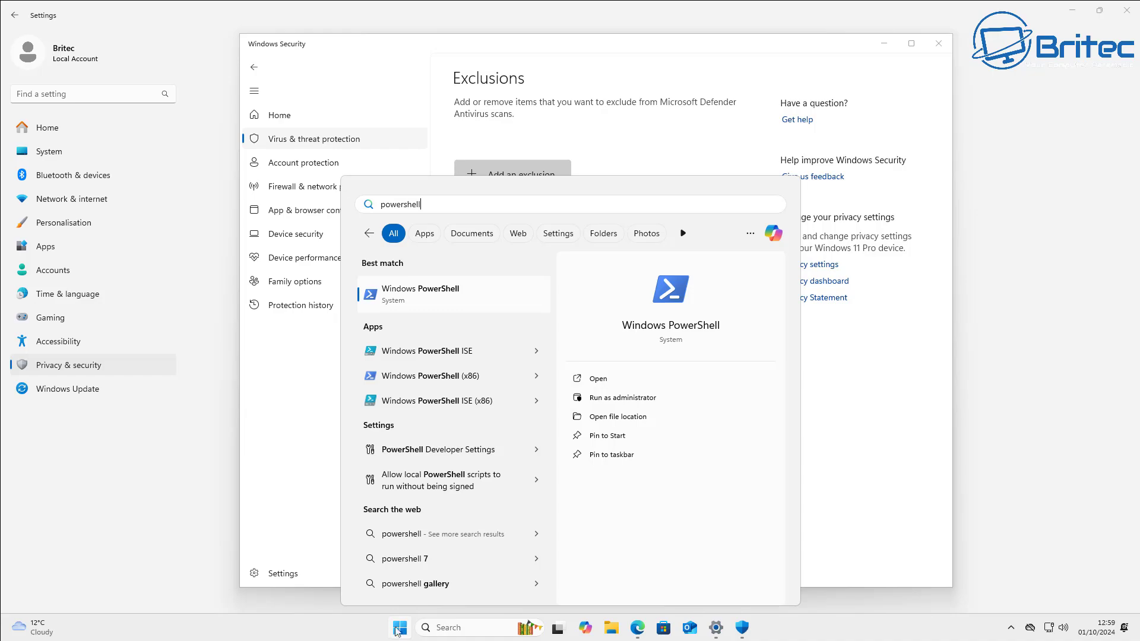
pyautogui.click(622, 397)
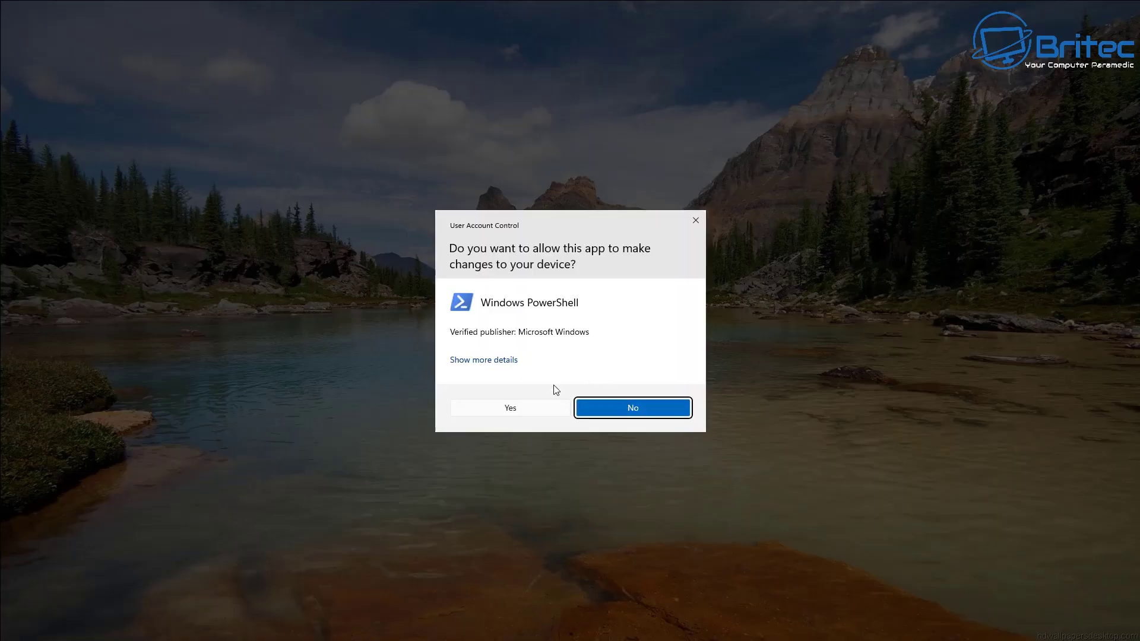
pyautogui.click(524, 410)
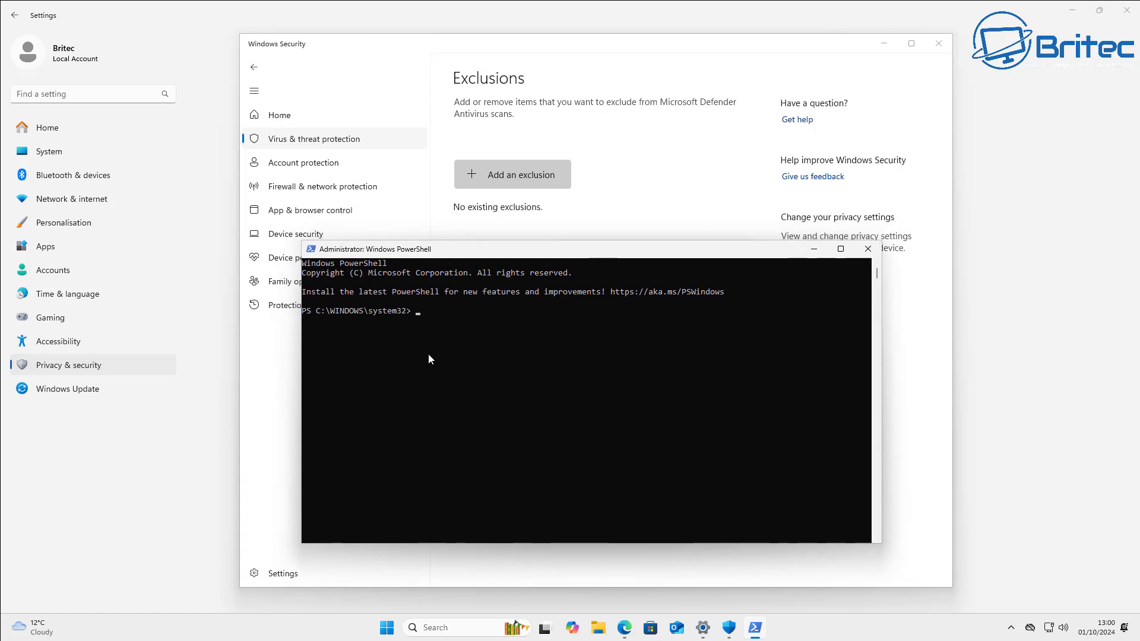
# - Paste the copied Add-MpPreference exclusion commands into PowerShell, minimise it, and close Windows Security and Settings
pyautogui.hotkey('ctrl', 'v')
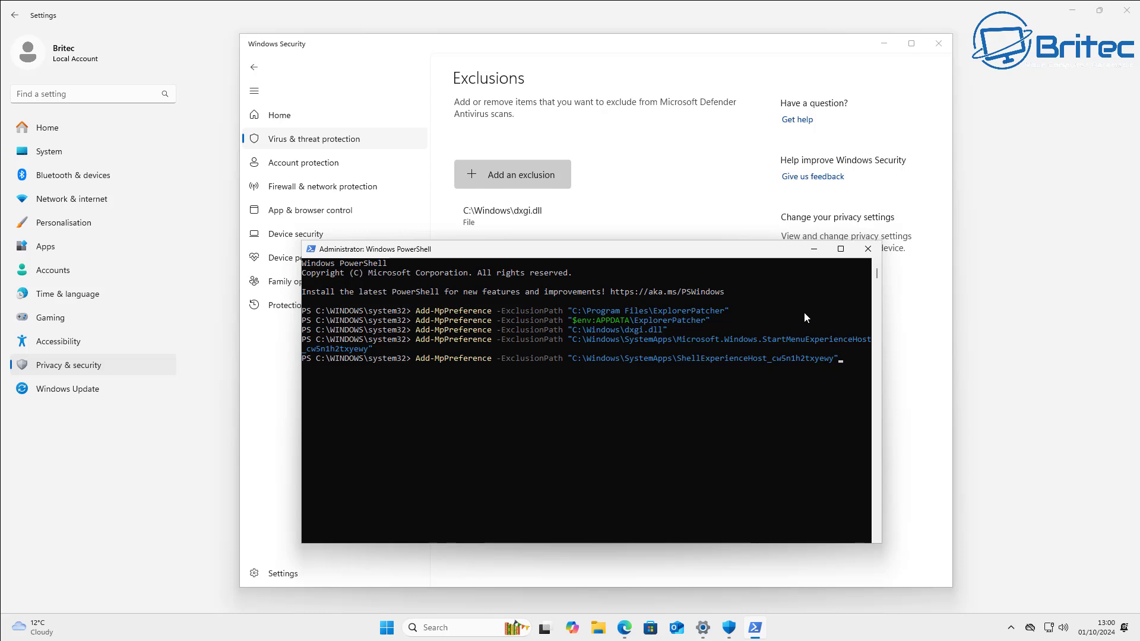
pyautogui.click(814, 249)
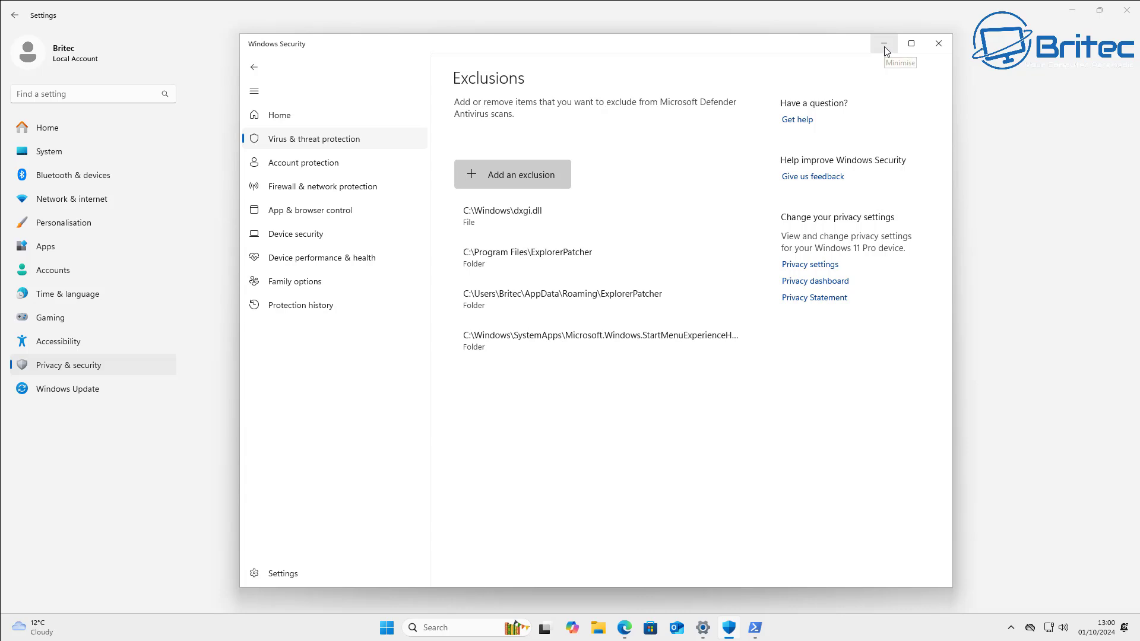
pyautogui.click(939, 43)
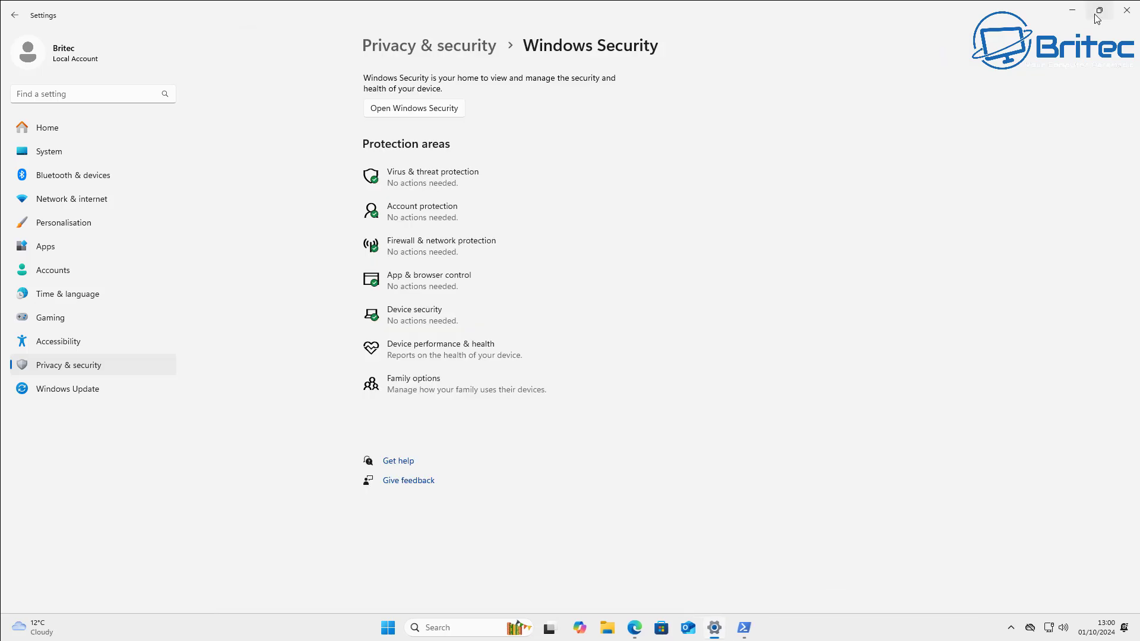
pyautogui.click(1127, 12)
# - Open the reputation-based protection settings under App & browser control and review the SmartScreen options
pyautogui.click(651, 627)
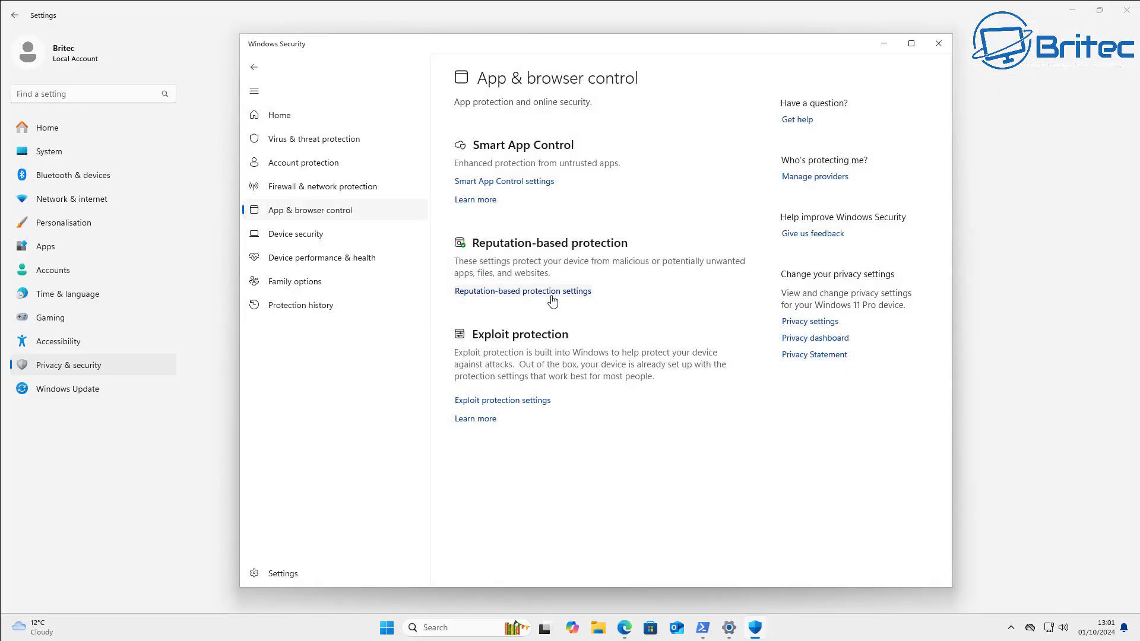
pyautogui.click(481, 293)
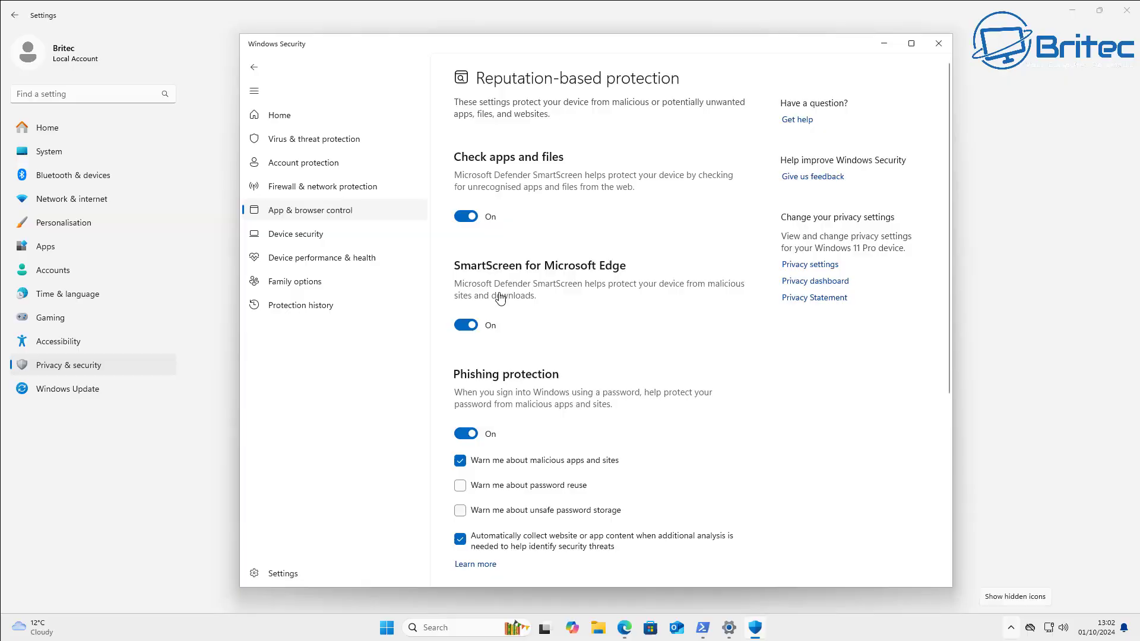
pyautogui.scroll(-5, 496, 223)
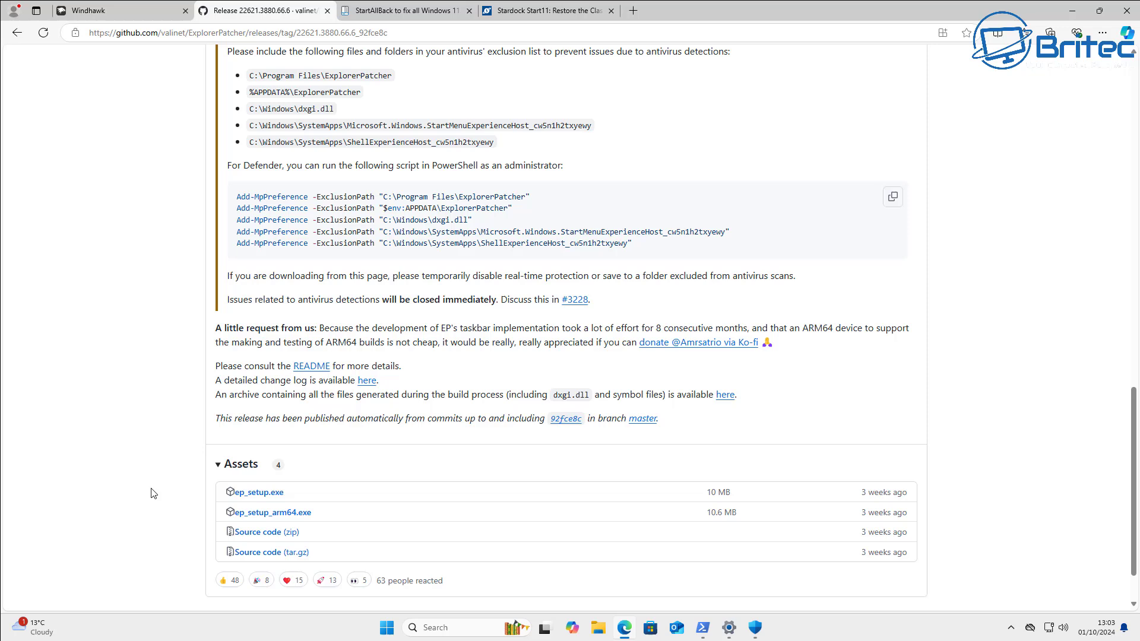
# - Download ep_setup.exe from the release assets, keep the file despite the browser's harm warning, and open it
pyautogui.click(257, 493)
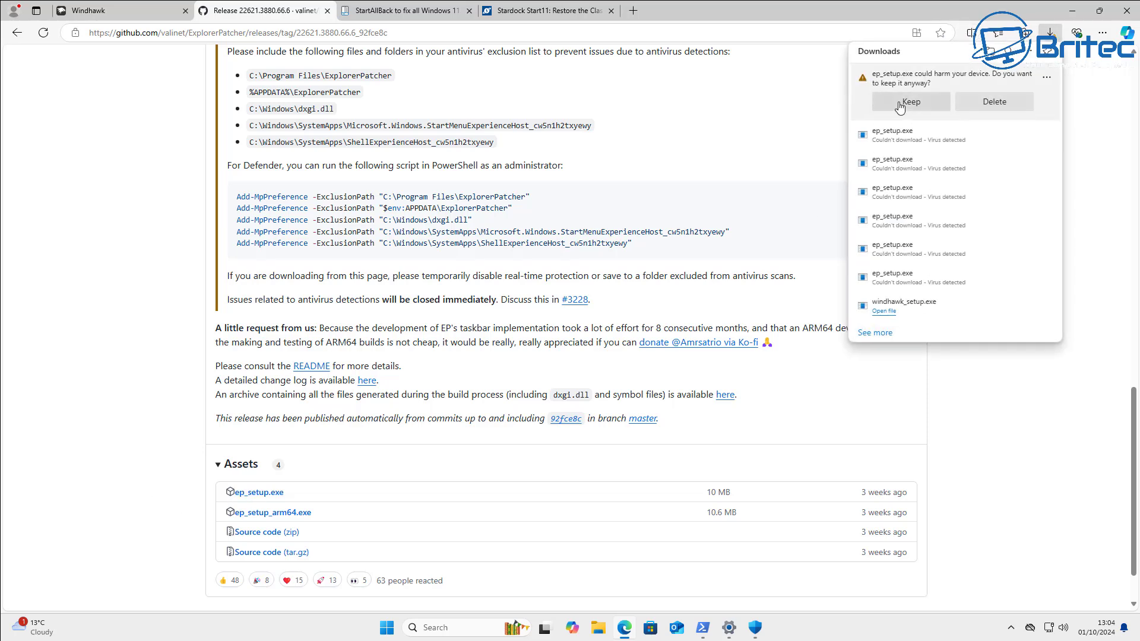
pyautogui.click(900, 104)
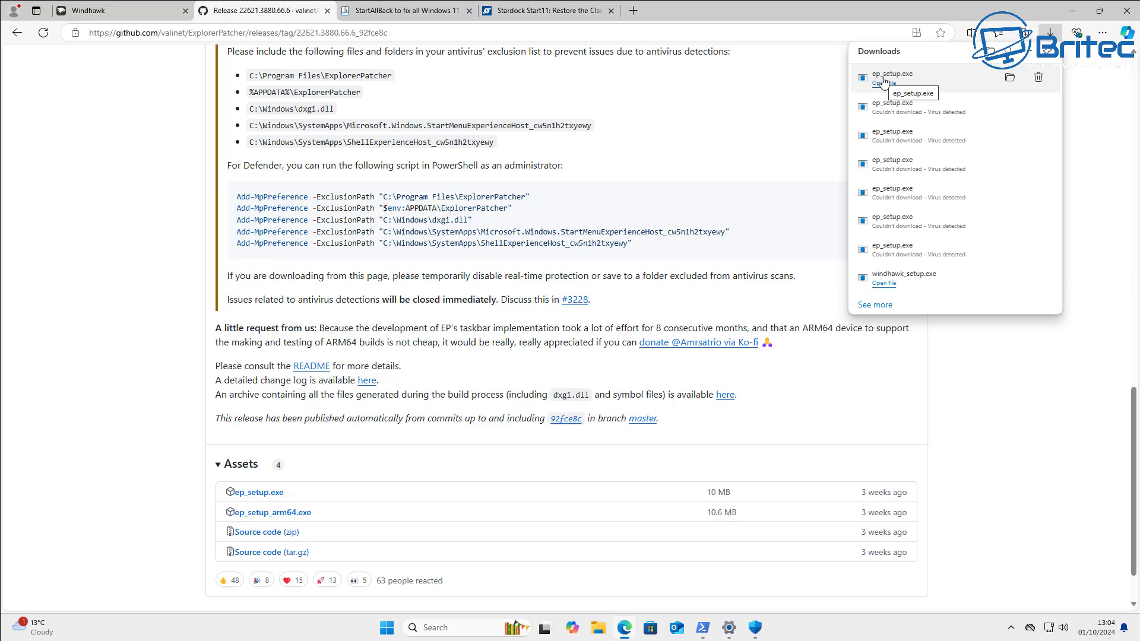
pyautogui.click(884, 83)
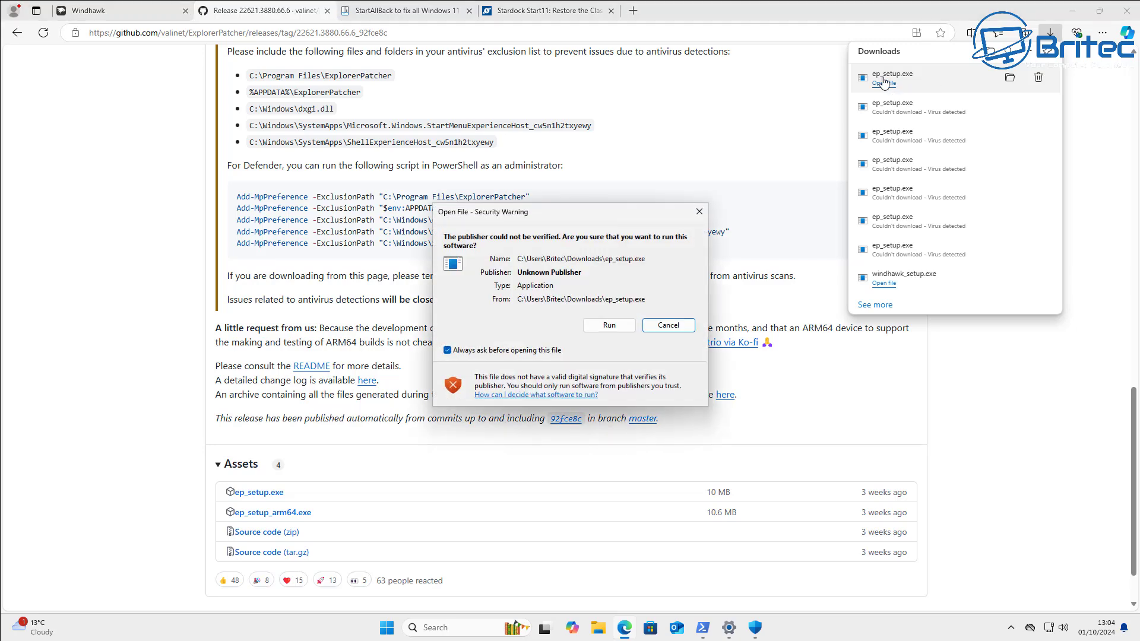
# - Minimise Edge, run ep_setup.exe with permission to make changes to the device, and close the Windows Security notification
pyautogui.click(1075, 12)
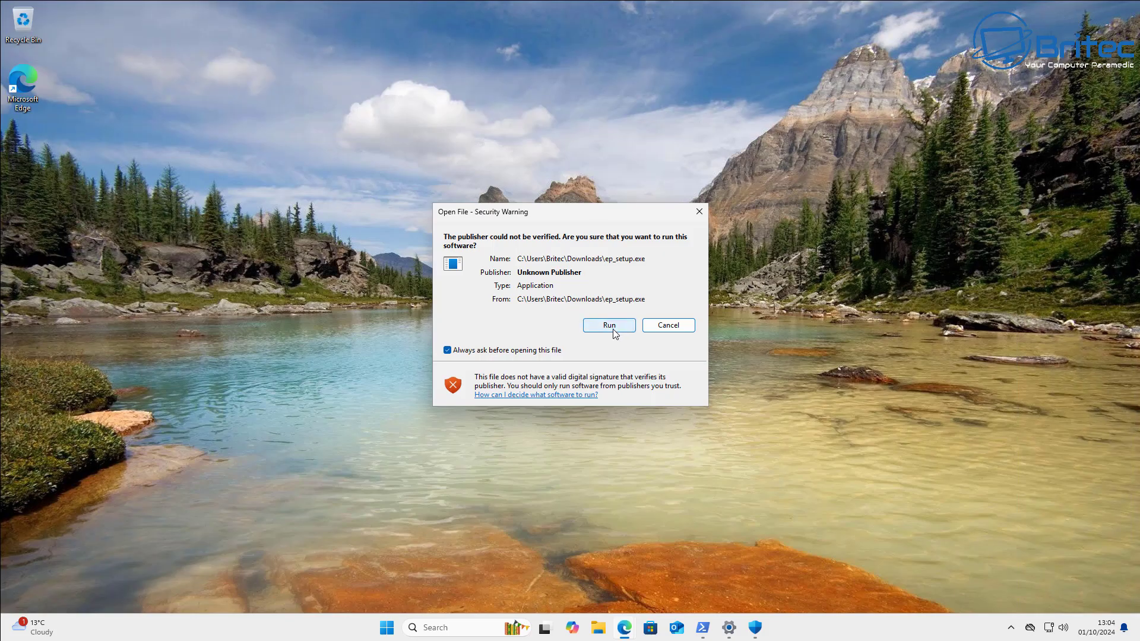
pyautogui.click(613, 330)
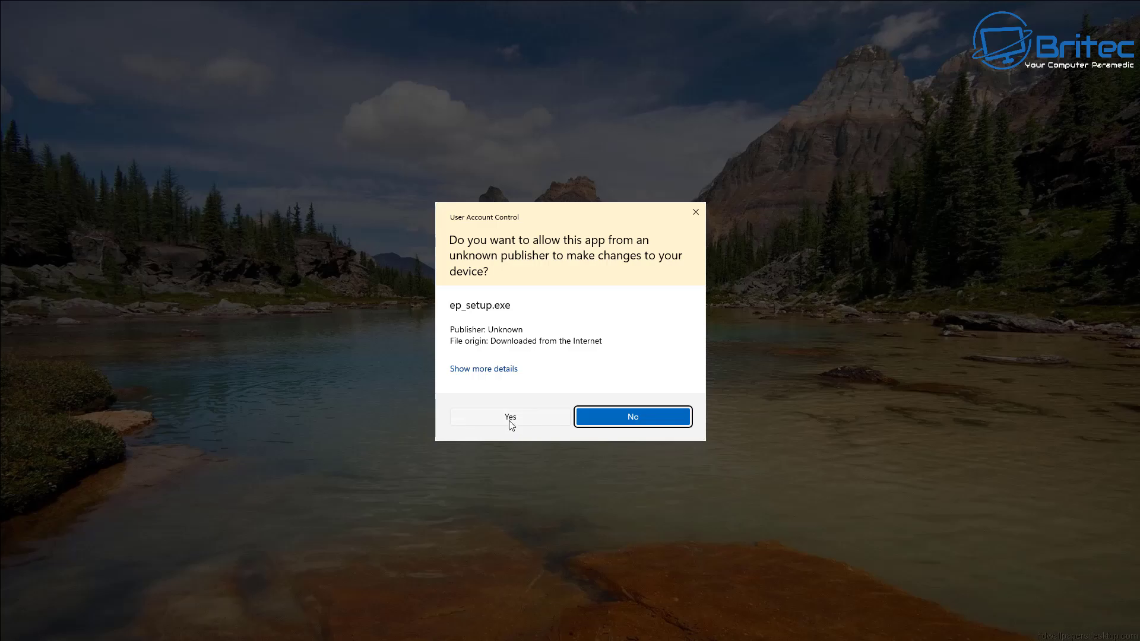
pyautogui.click(509, 422)
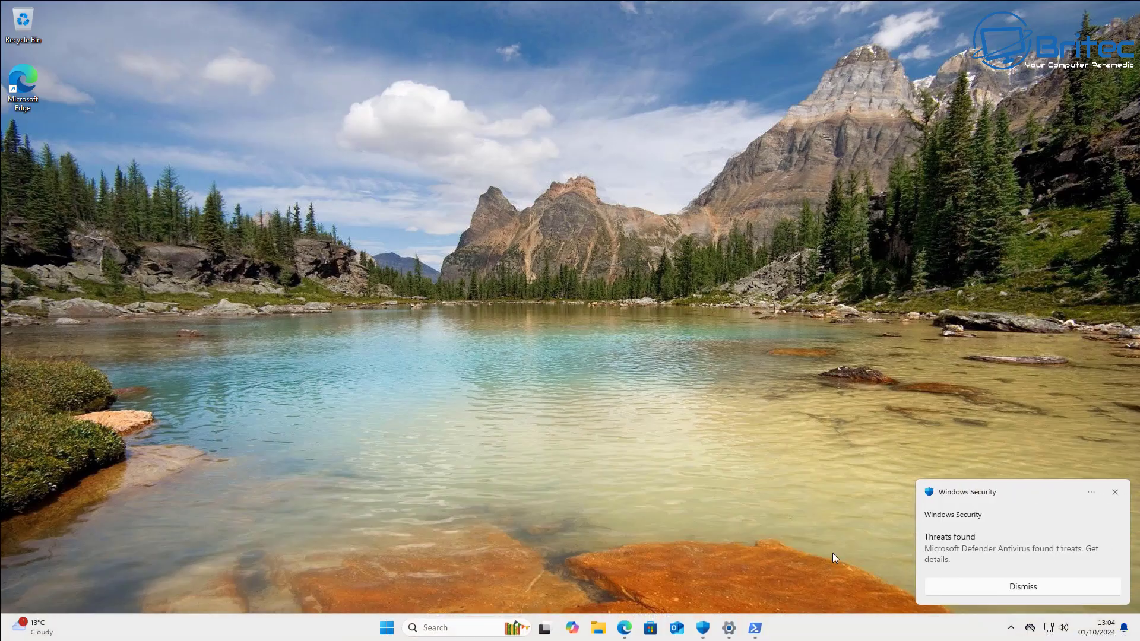
pyautogui.click(1115, 493)
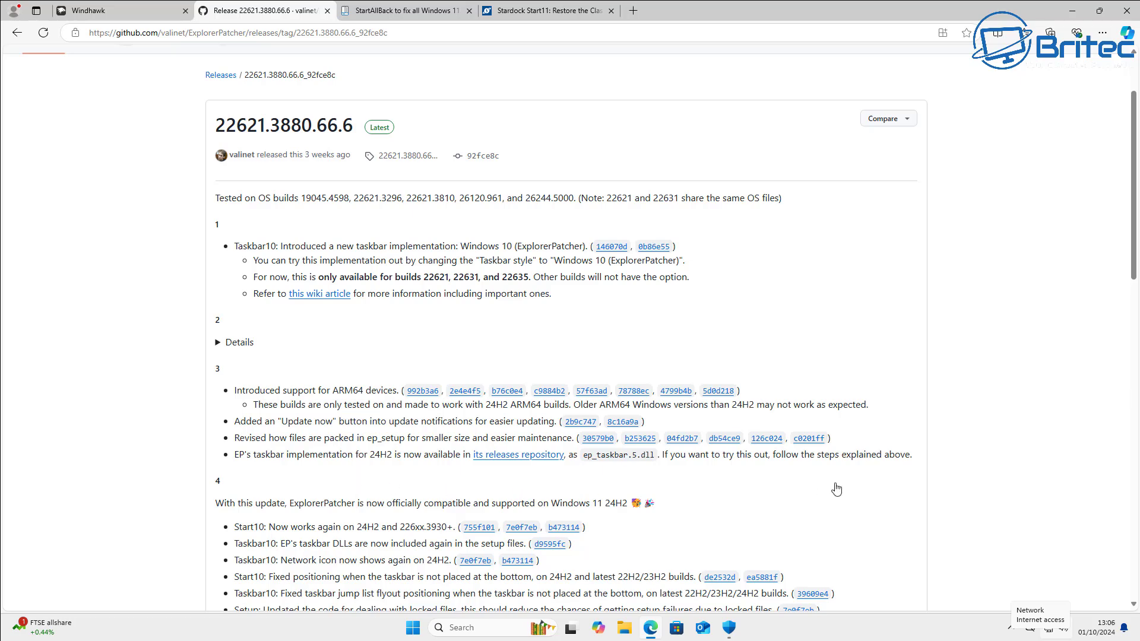
# - Examine the ExplorerPatcher 22621.3880.66.6 release notes for Windows 11 24H2 compatibility
pyautogui.scroll(-2, 1135, 277)
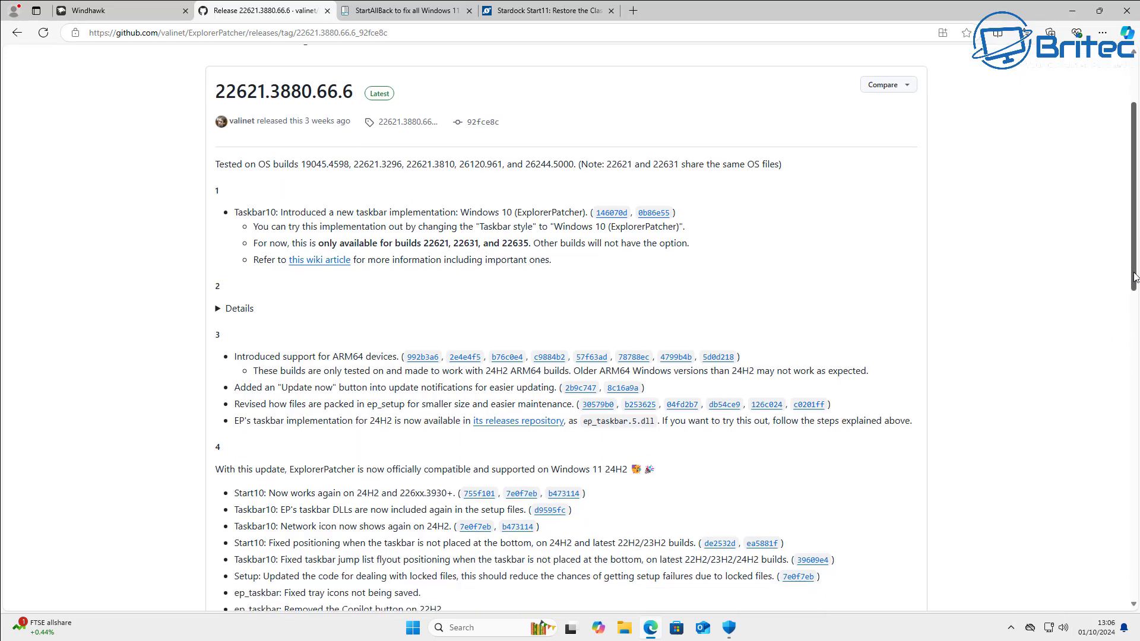
pyautogui.scroll(-2, 1135, 277)
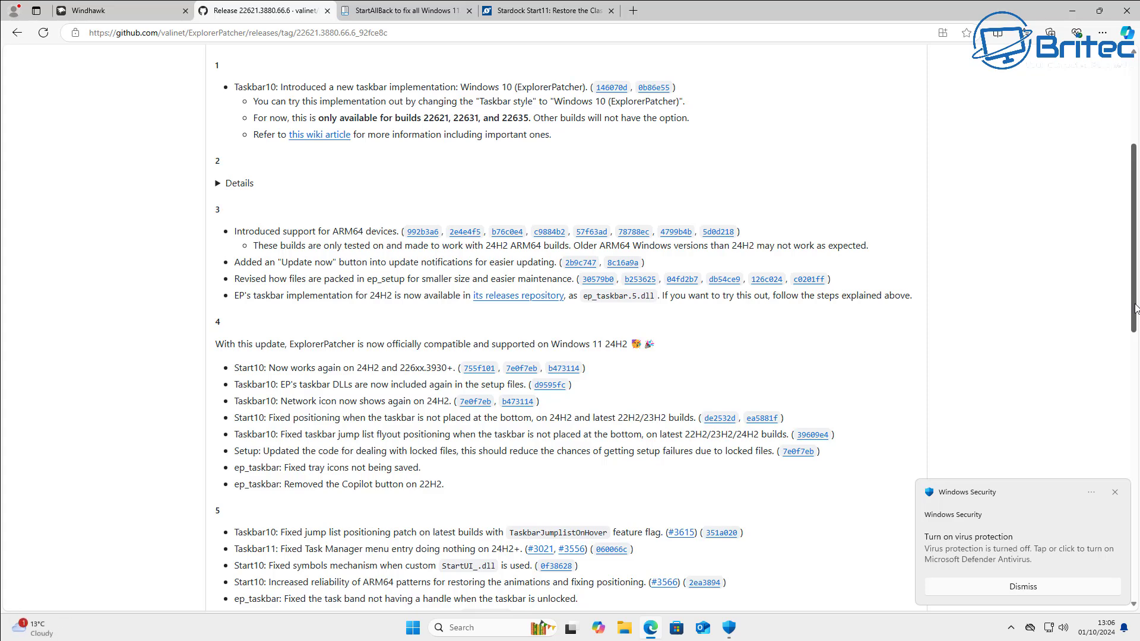
pyautogui.scroll(-5, 1136, 308)
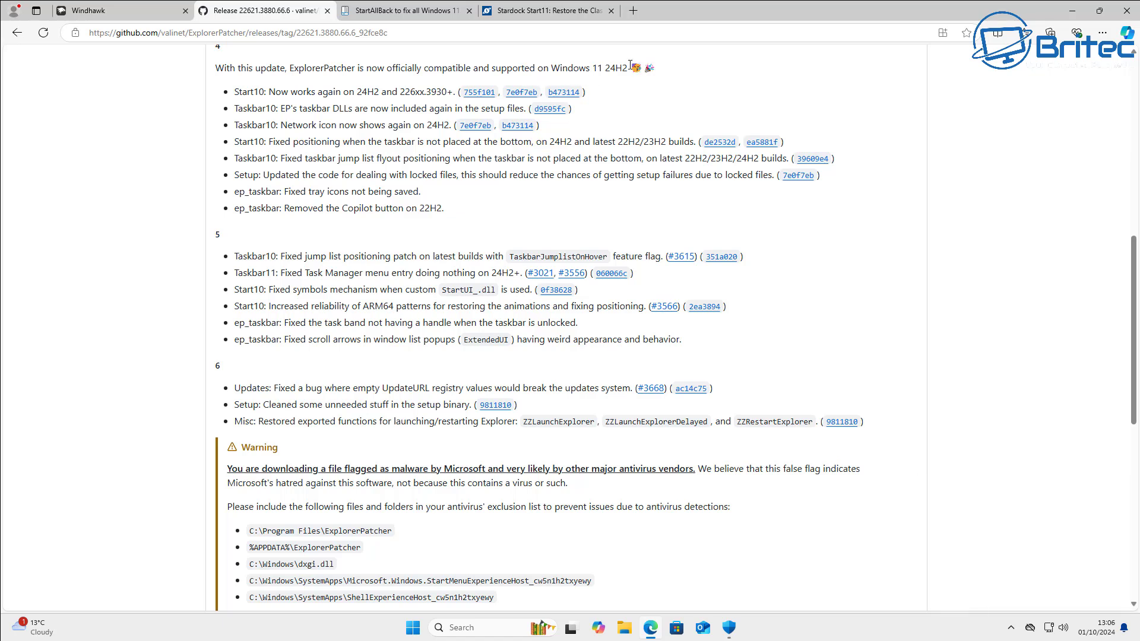
pyautogui.moveTo(623, 67); pyautogui.dragTo(563, 68)
pyautogui.rightClick(565, 68)
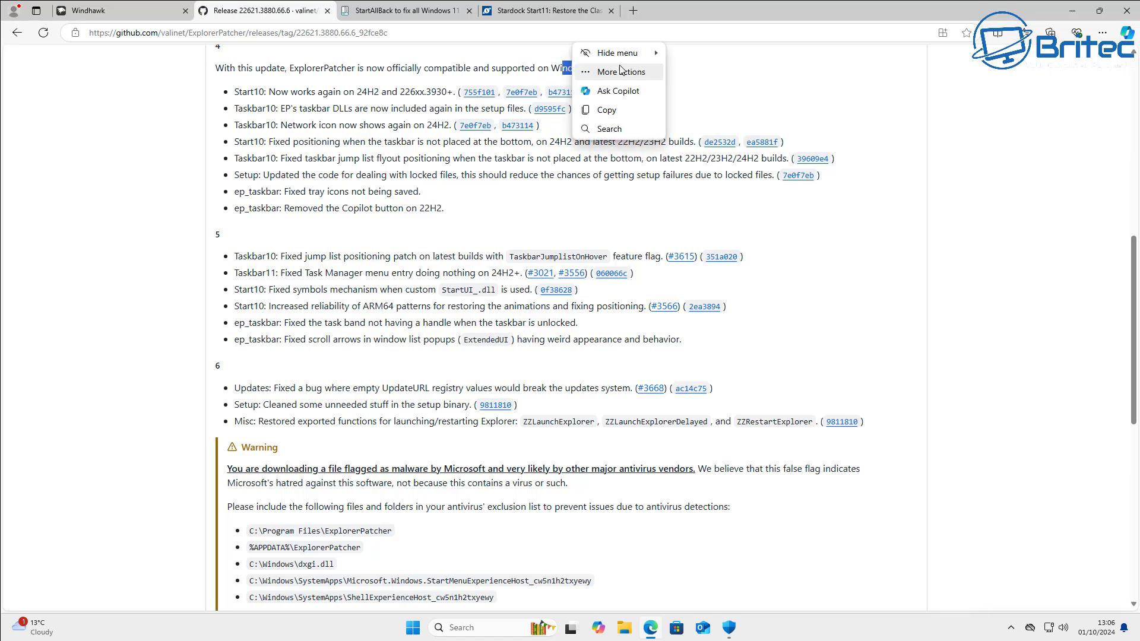
pyautogui.click(628, 66)
pyautogui.moveTo(629, 67); pyautogui.dragTo(552, 68)
pyautogui.click(1026, 182)
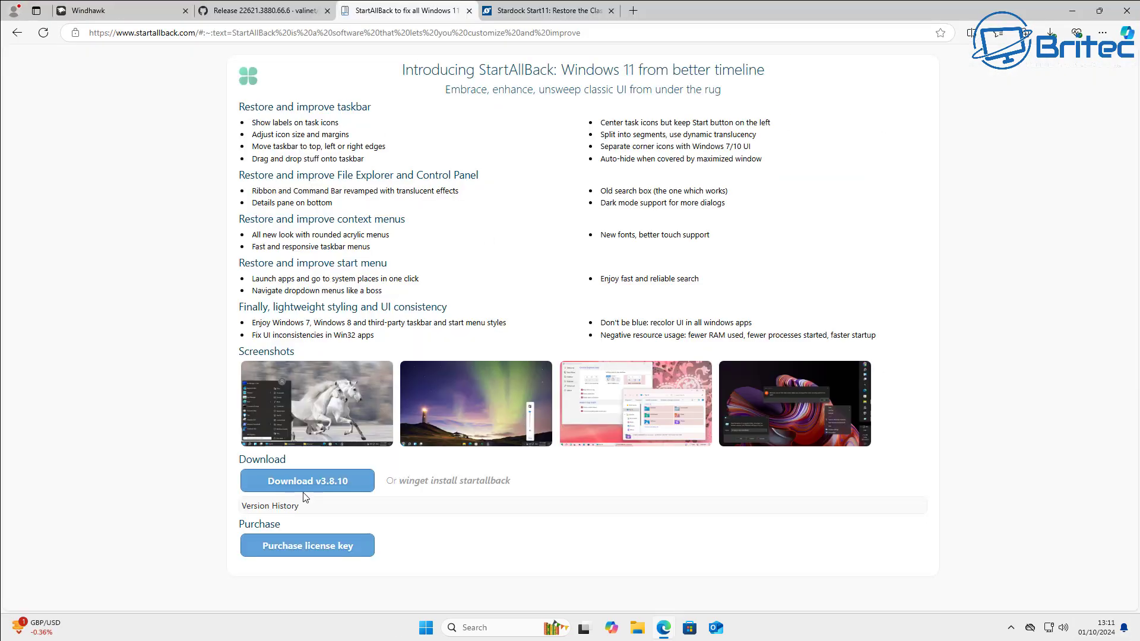
# - Download StartAllBack v3.8.10 from its website, launch the setup, and install it for everyone, allowing changes to the device
pyautogui.click(304, 486)
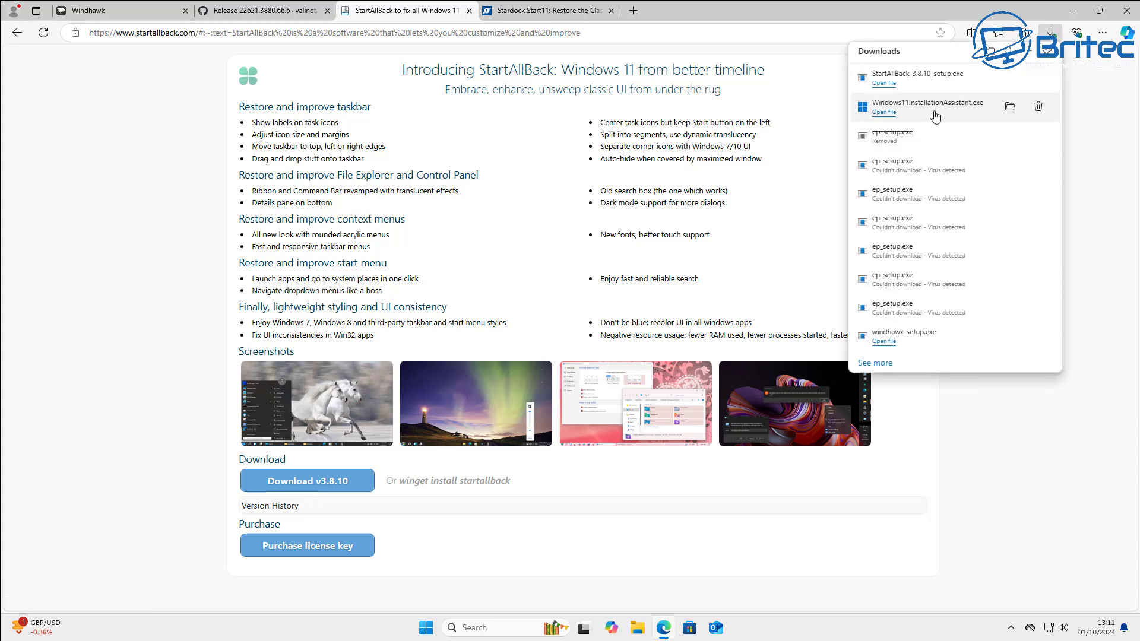
pyautogui.click(937, 79)
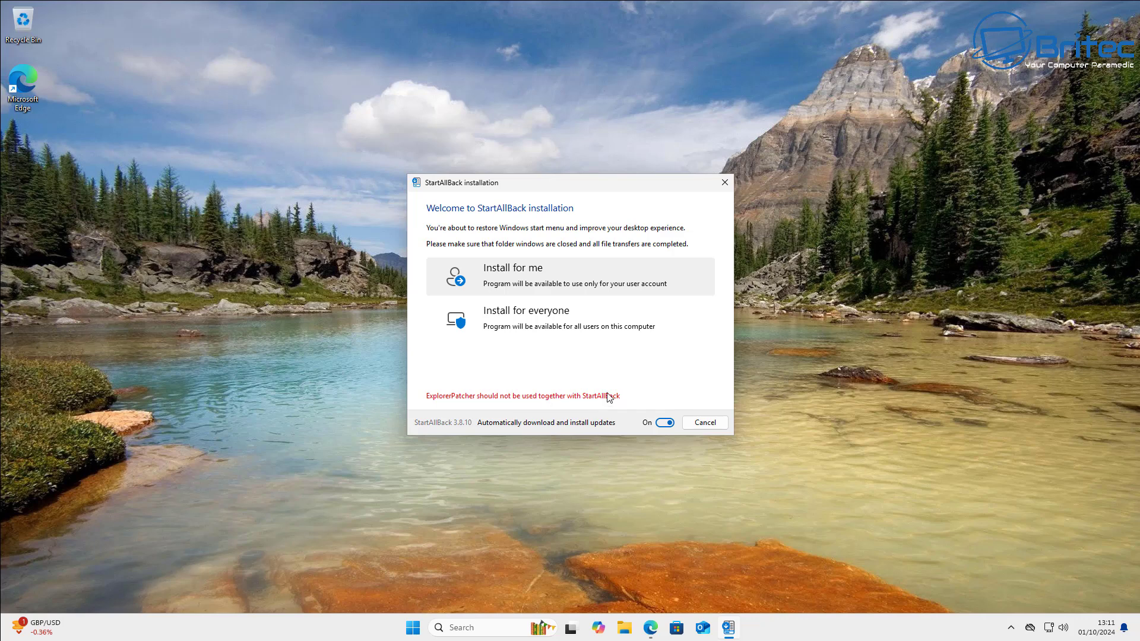
pyautogui.click(554, 328)
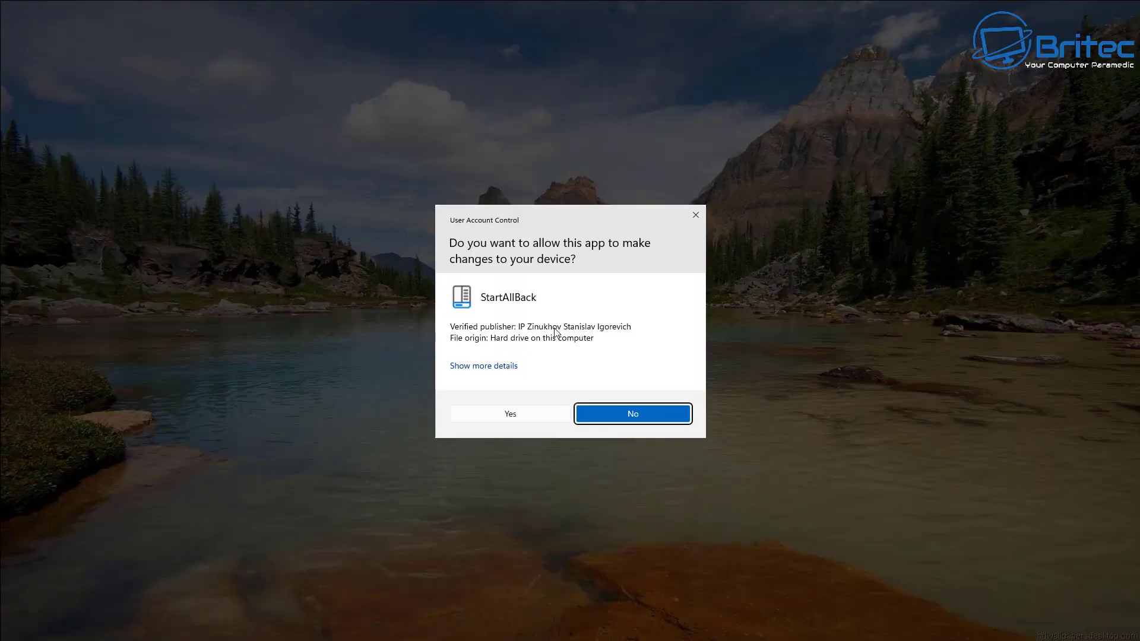
pyautogui.click(534, 419)
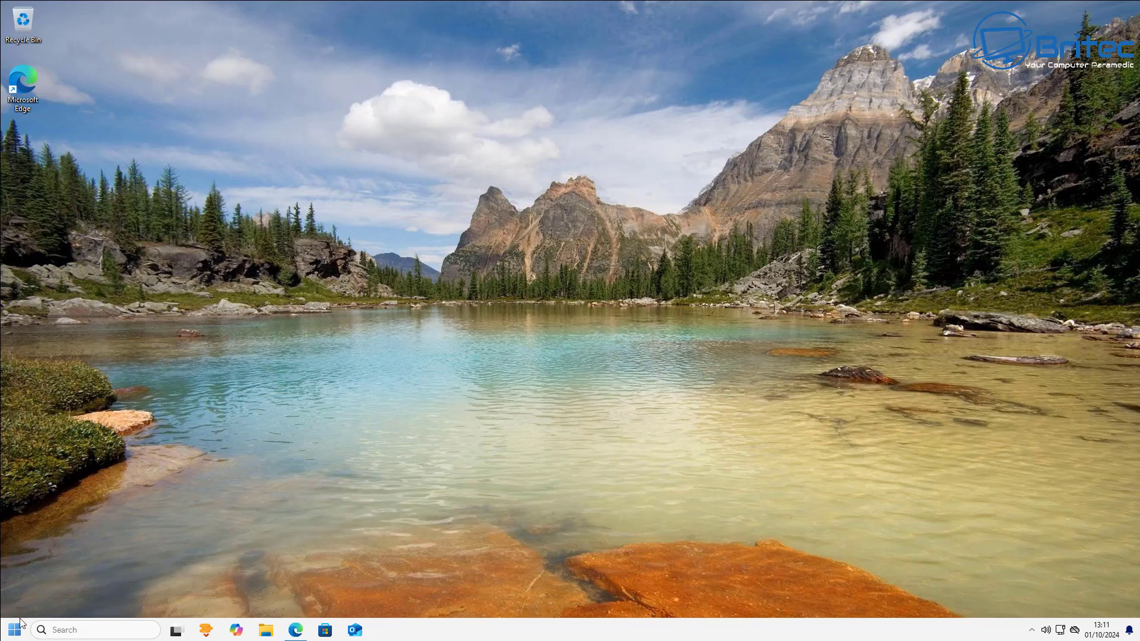
# - Try the Proper 11 and Kinda 10 themes, then apply Remastered 7, checking the Start menu along the way
pyautogui.click(20, 624)
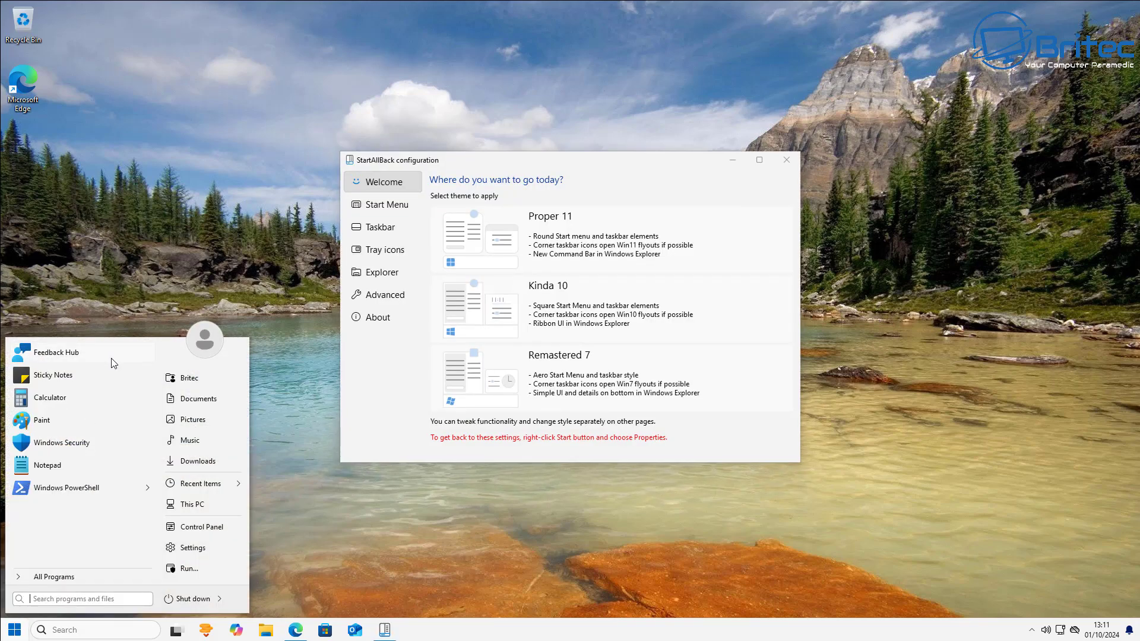
pyautogui.click(594, 233)
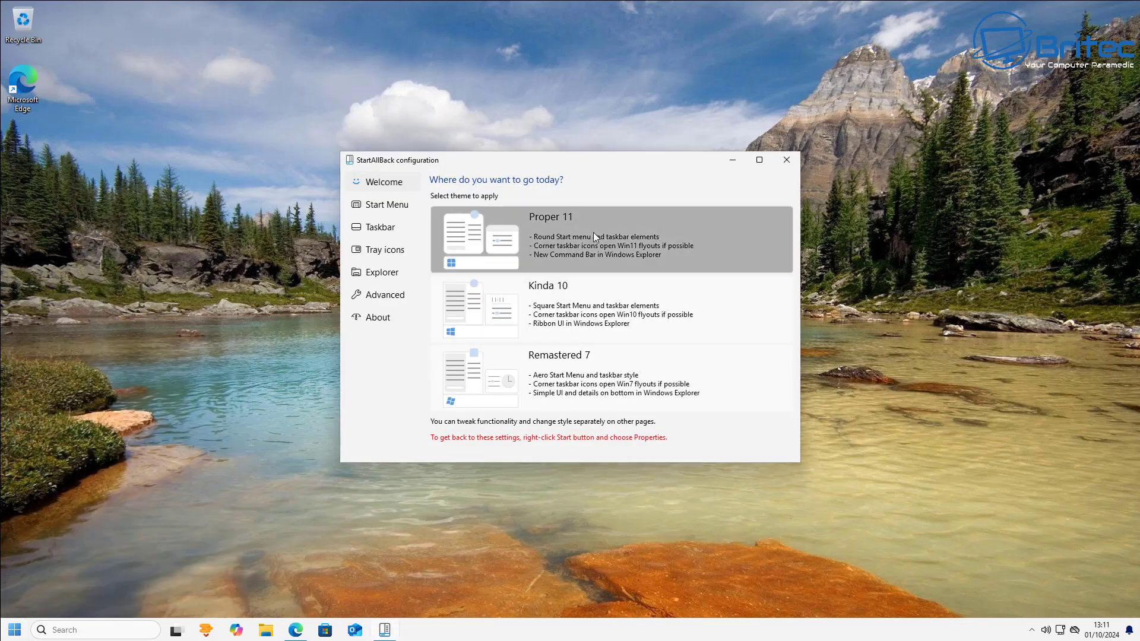
pyautogui.click(15, 630)
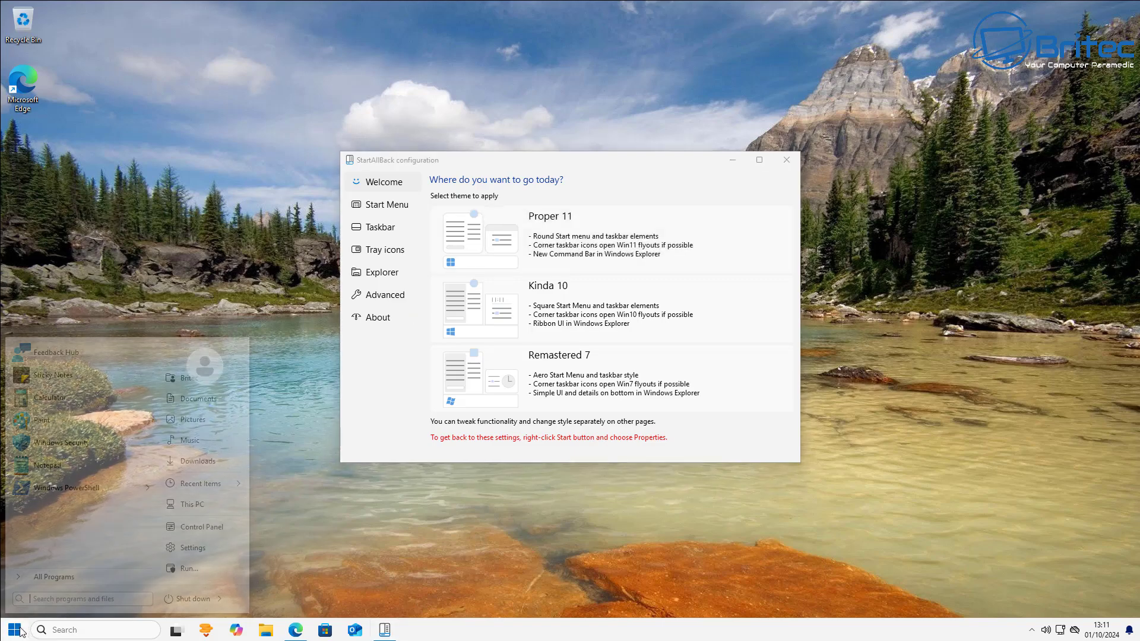
pyautogui.click(535, 297)
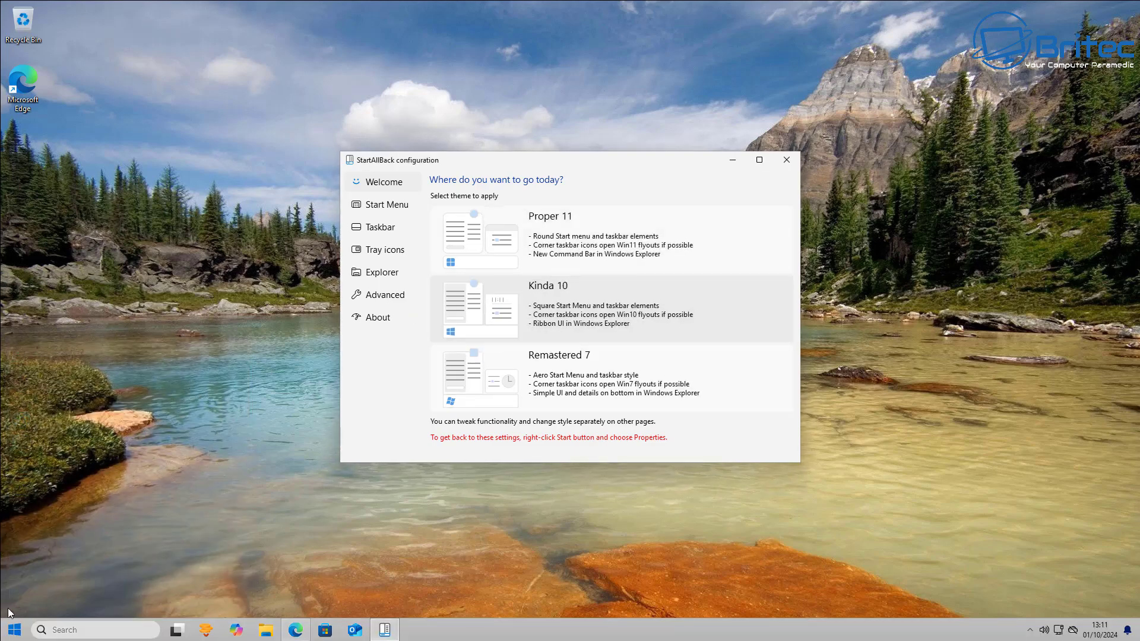
pyautogui.click(15, 631)
pyautogui.click(551, 359)
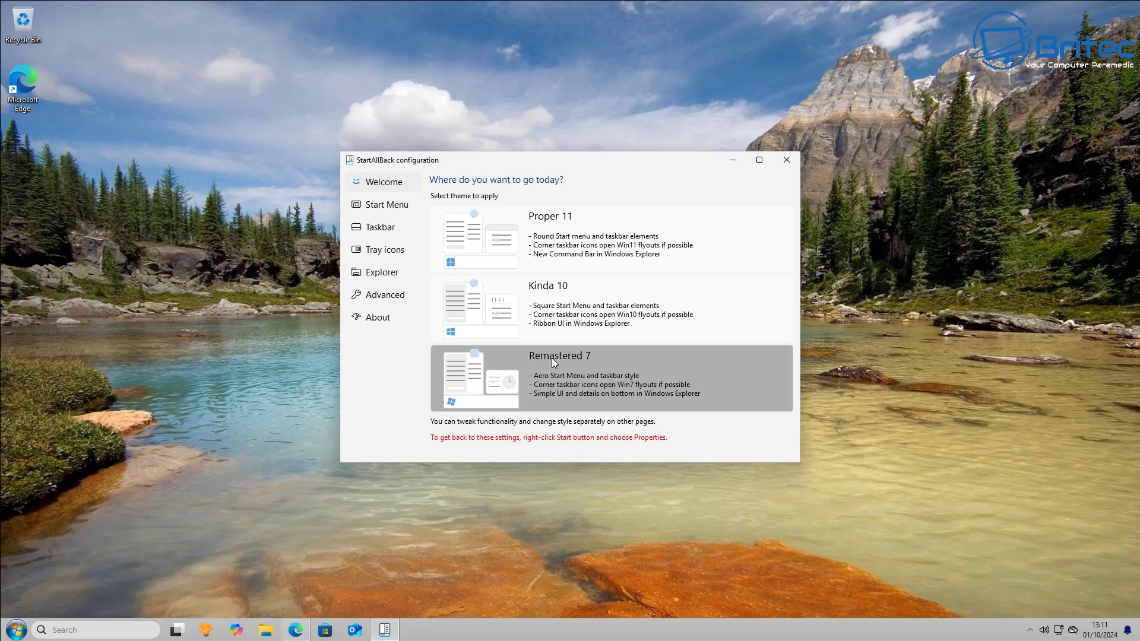
pyautogui.click(15, 635)
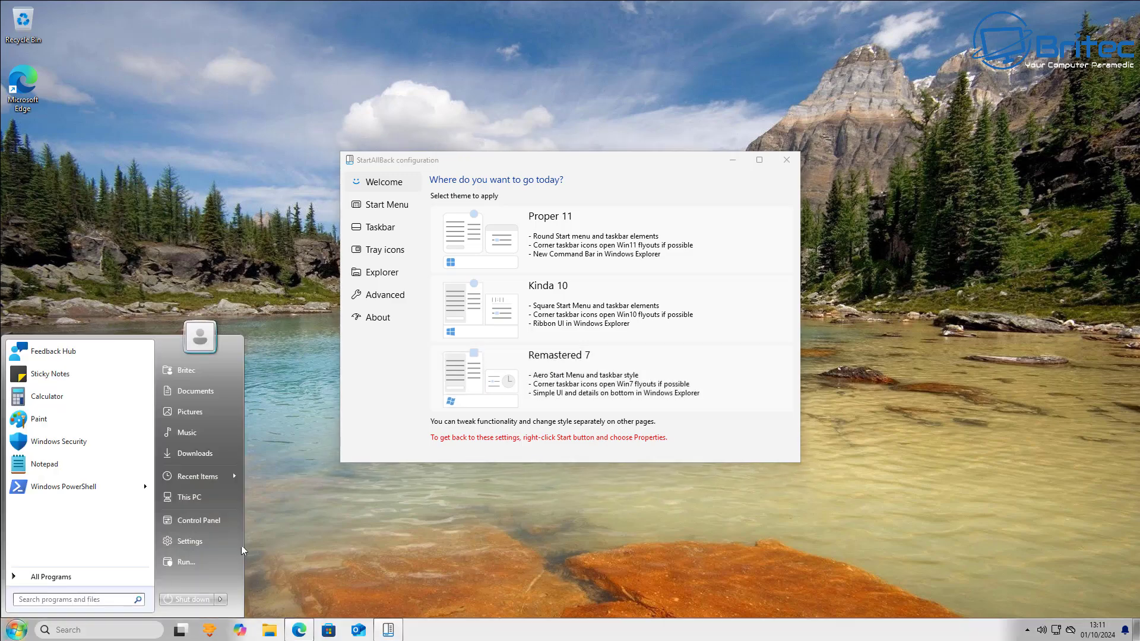
# - Look through the Start Menu, Taskbar, Advanced and other option pages of the StartAllBack configuration
pyautogui.click(390, 206)
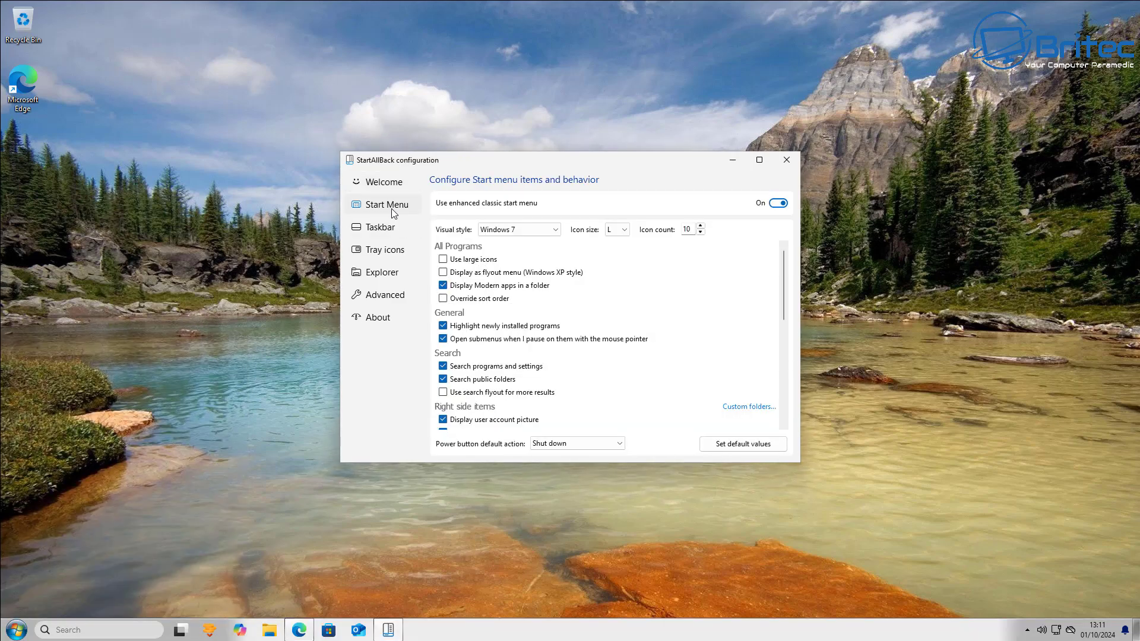
pyautogui.click(376, 259)
pyautogui.click(381, 294)
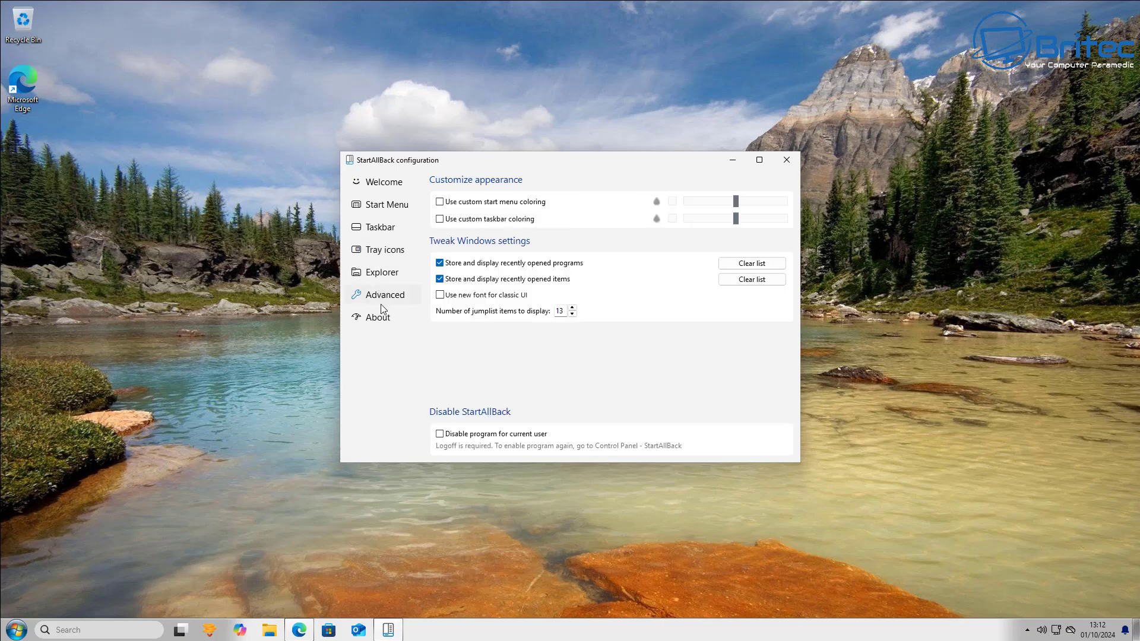
pyautogui.click(380, 315)
pyautogui.click(388, 233)
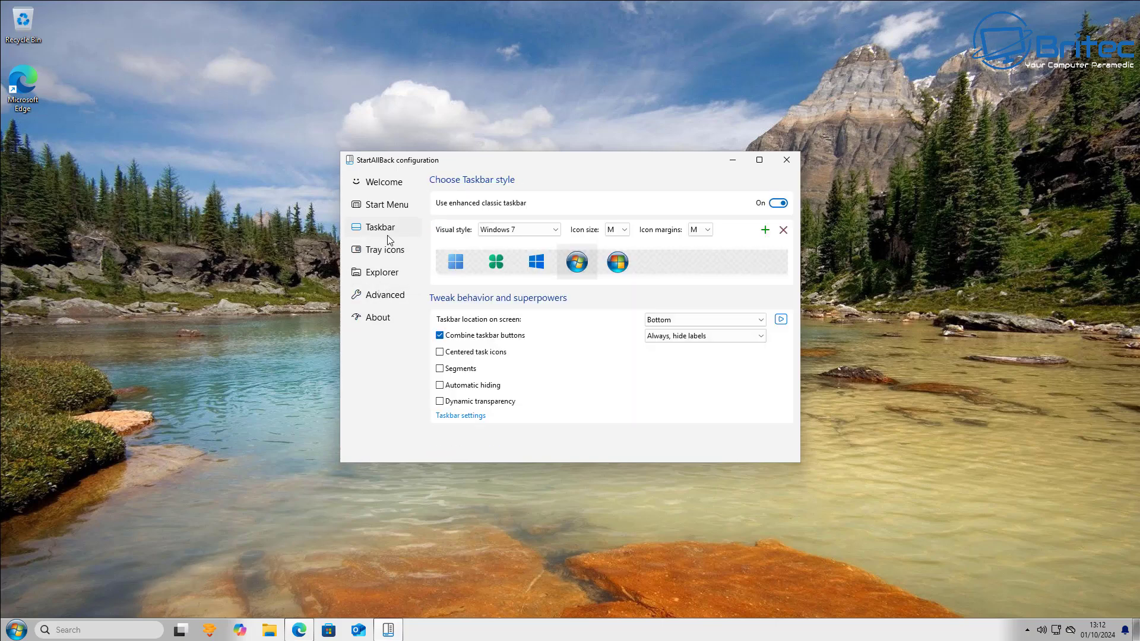
pyautogui.click(386, 203)
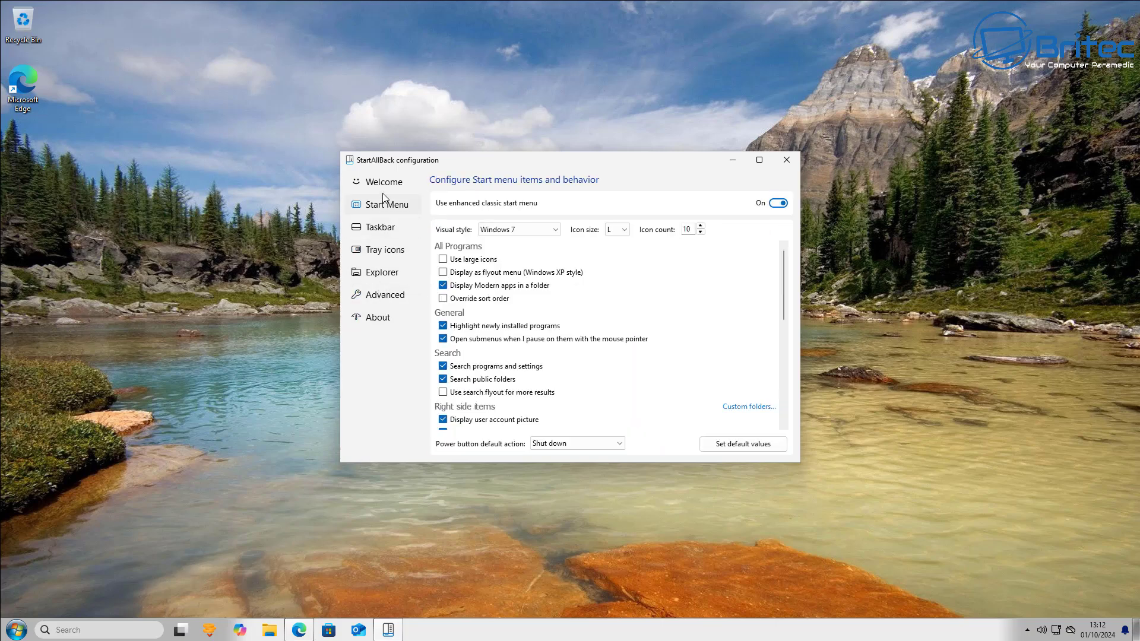
# - Close the StartAllBack configuration and uninstall StartAllBack, deleting its settings and license data
pyautogui.click(784, 165)
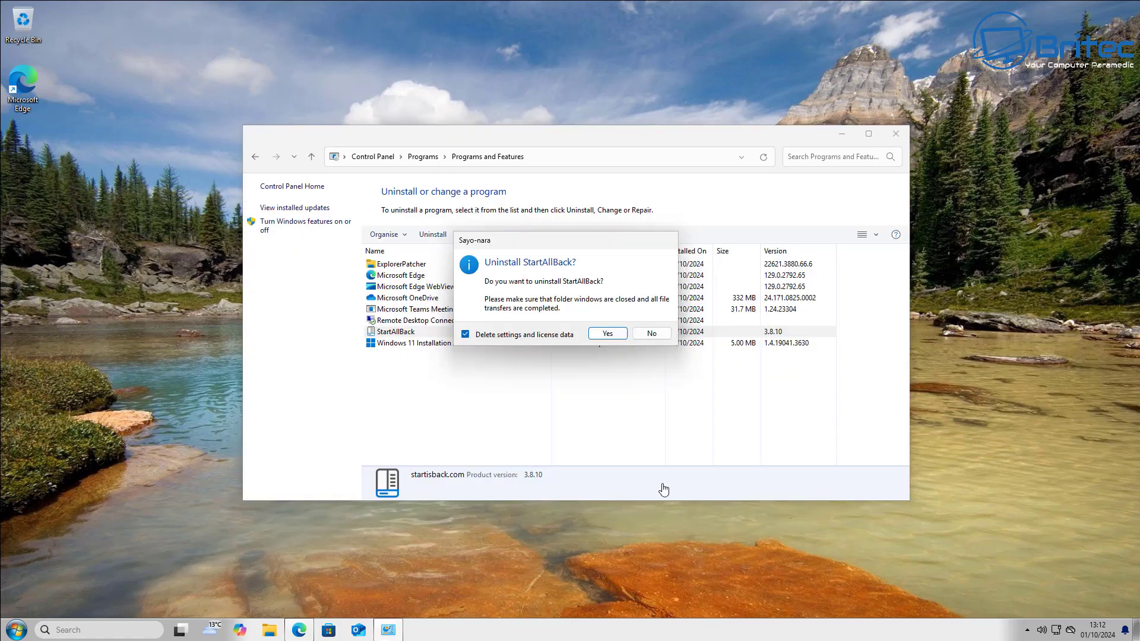
pyautogui.click(613, 334)
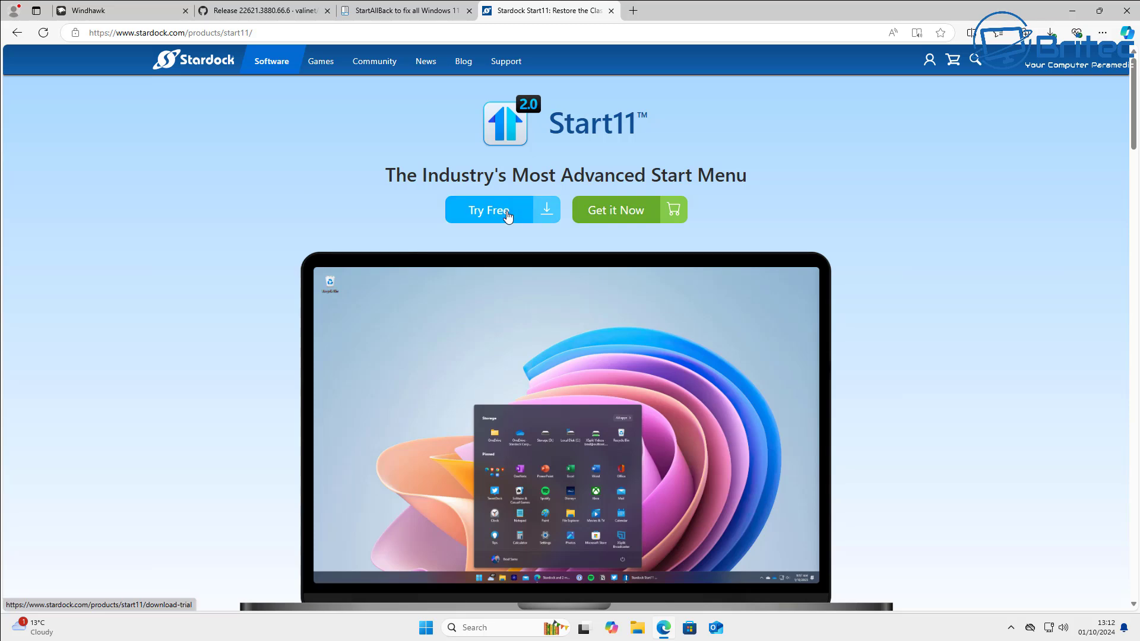
# - Download the free trial of Stardock Start11 from its product page in Edge
pyautogui.click(506, 215)
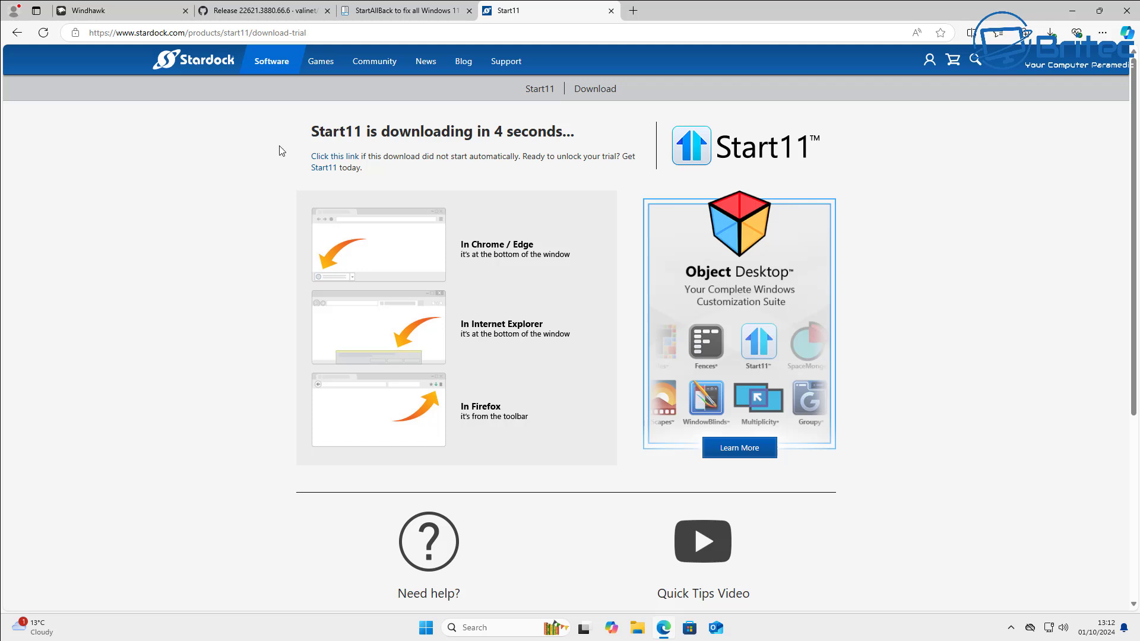
pyautogui.click(330, 159)
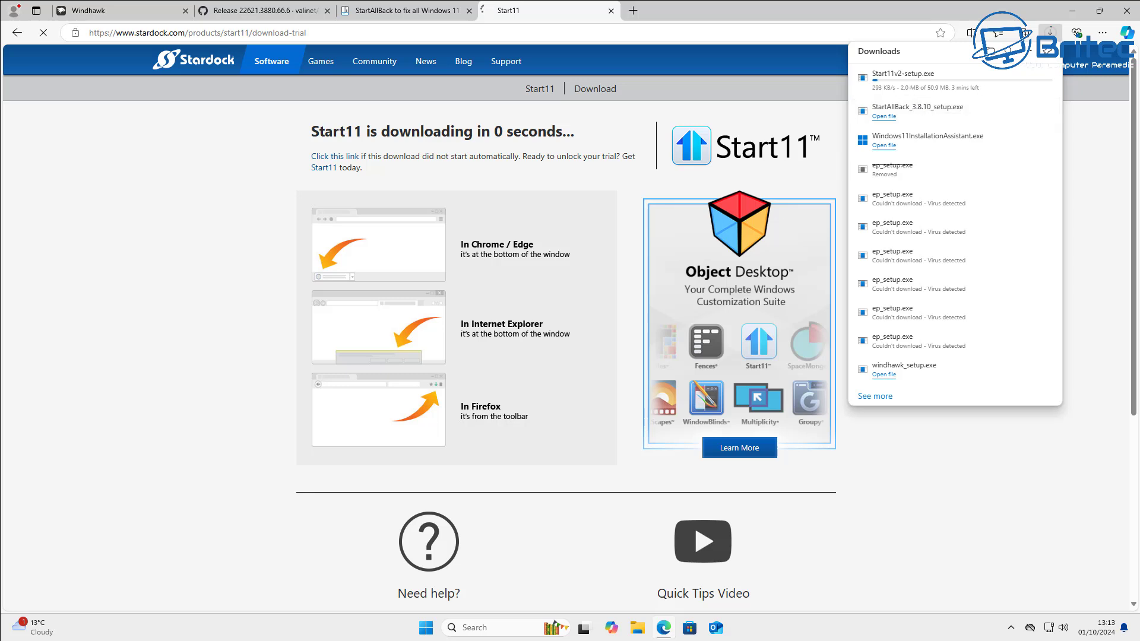
# - Open Windows Security from the Privacy & security section of Windows Settings
pyautogui.click(425, 628)
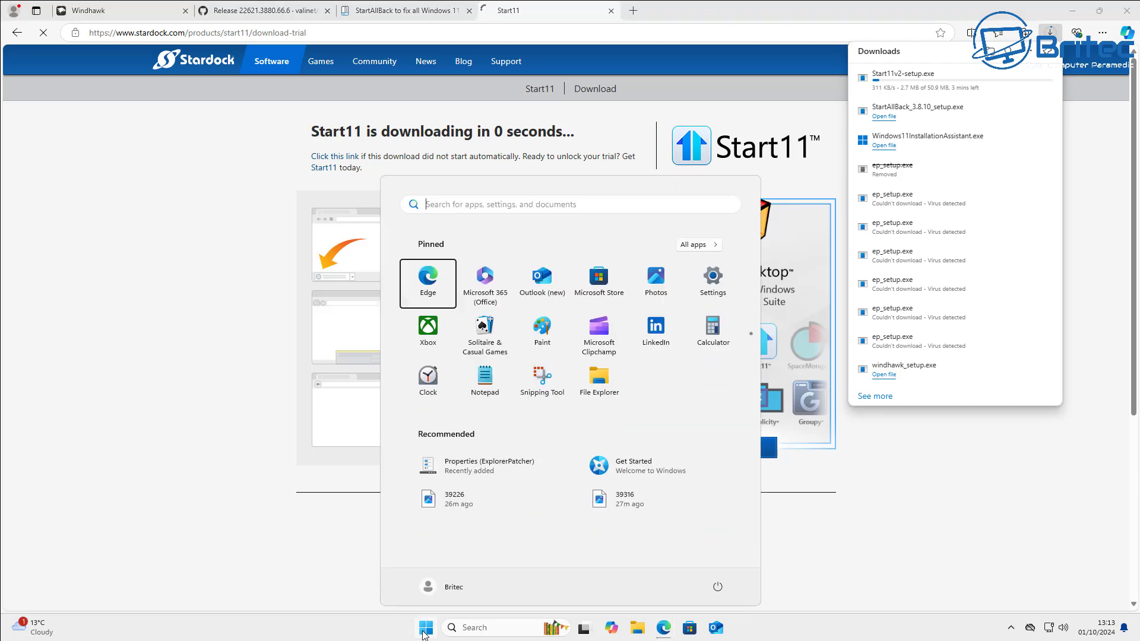
pyautogui.click(710, 278)
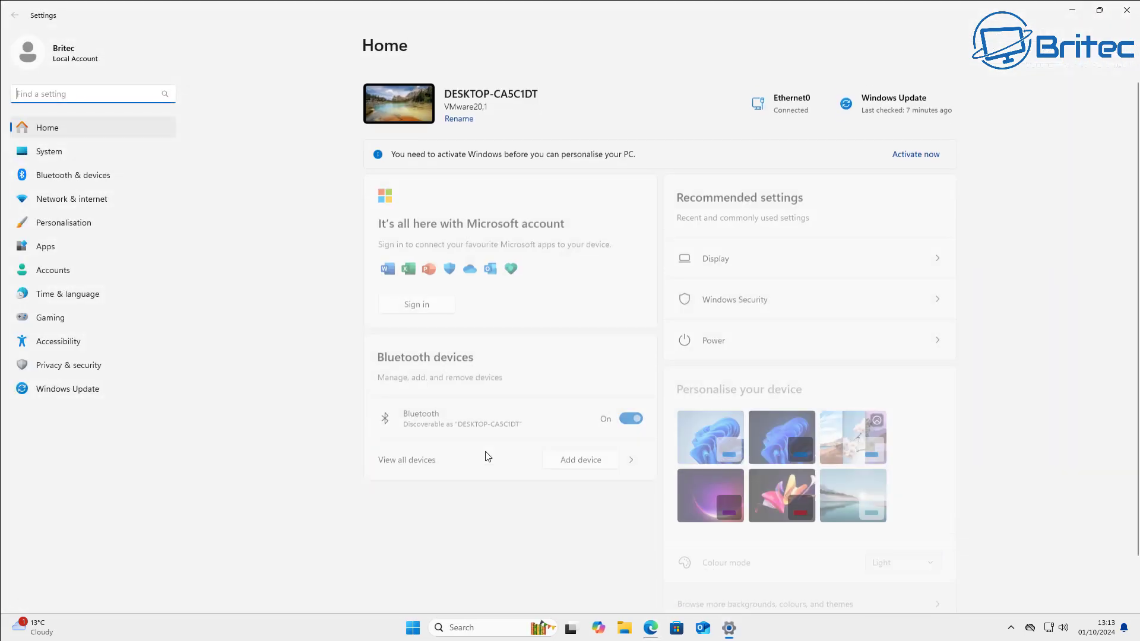
pyautogui.click(61, 367)
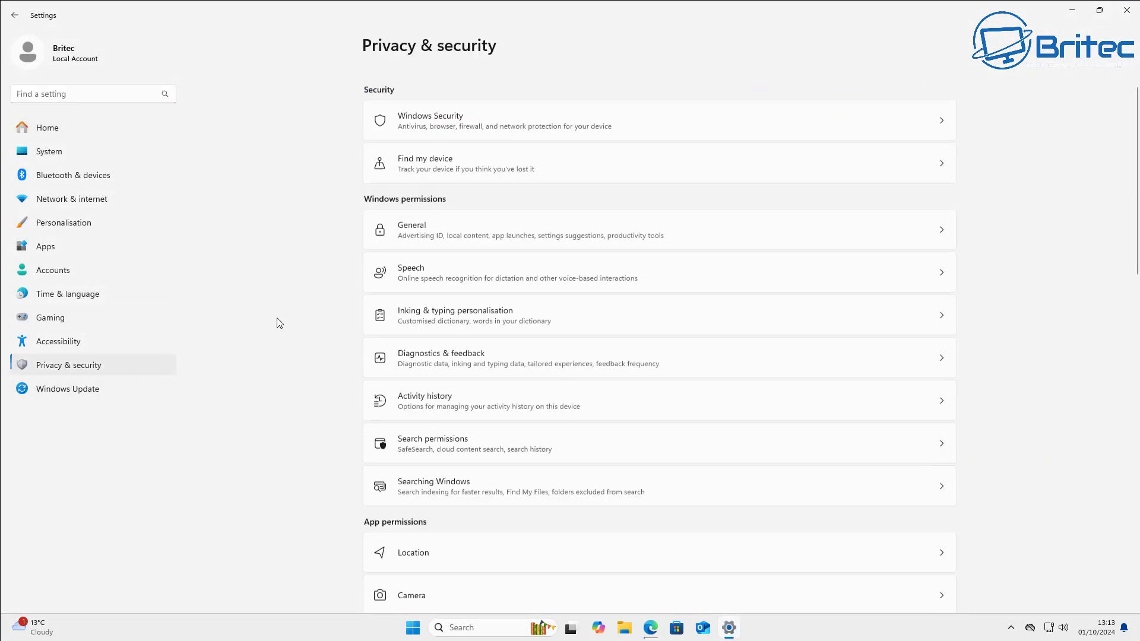
pyautogui.click(446, 119)
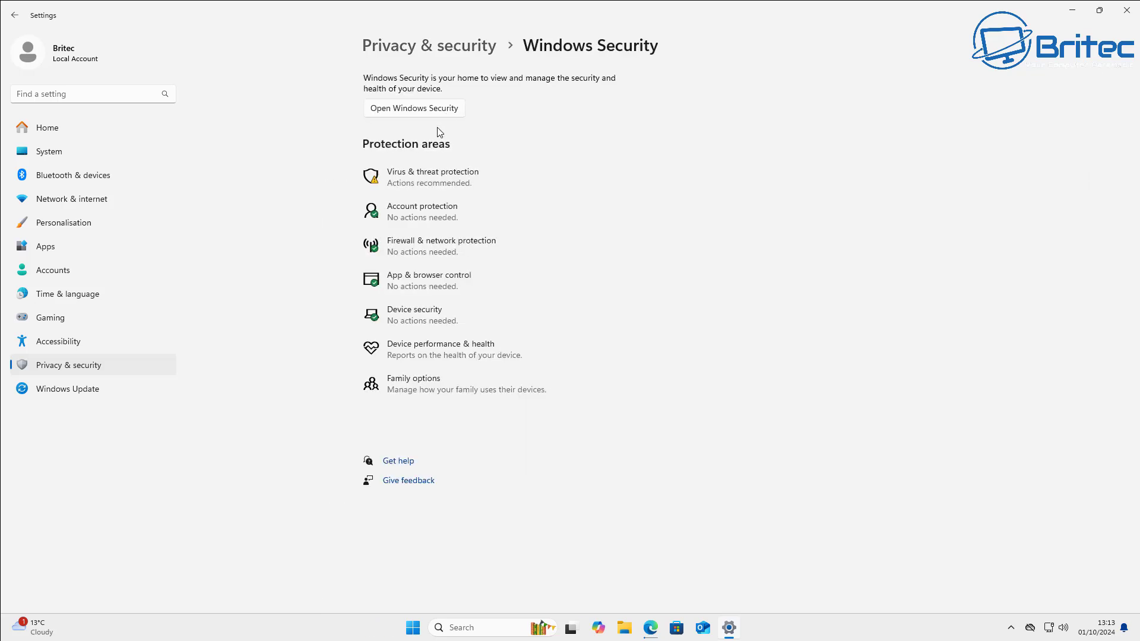
pyautogui.click(416, 108)
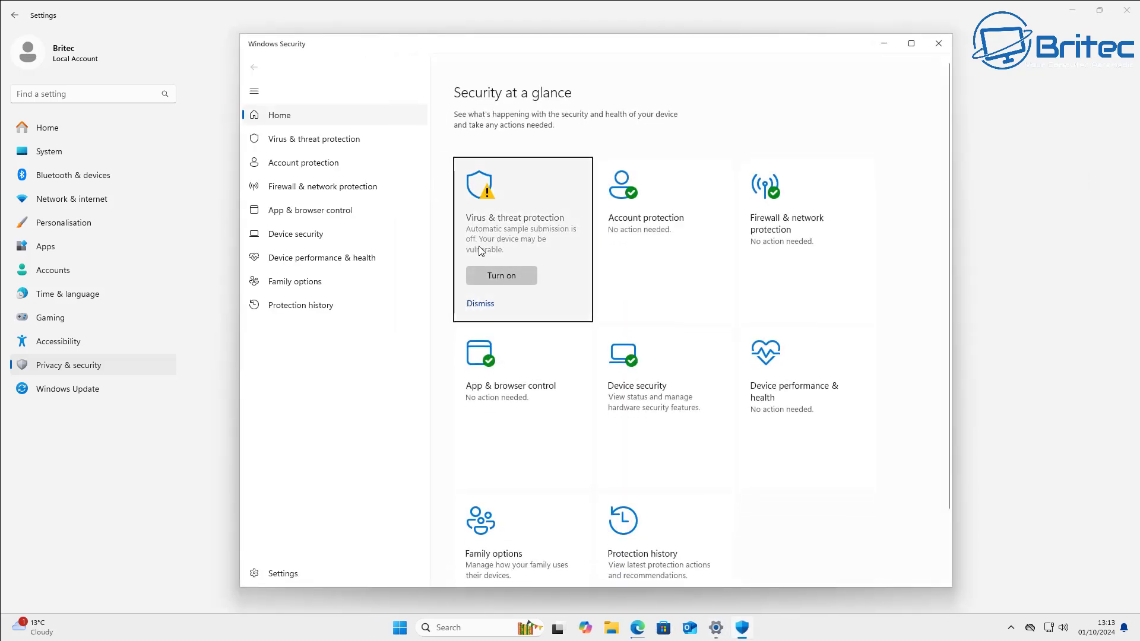
# - Turn on automatic sample submission for Virus & threat protection with administrator approval, and close Windows Security and Settings
pyautogui.click(488, 277)
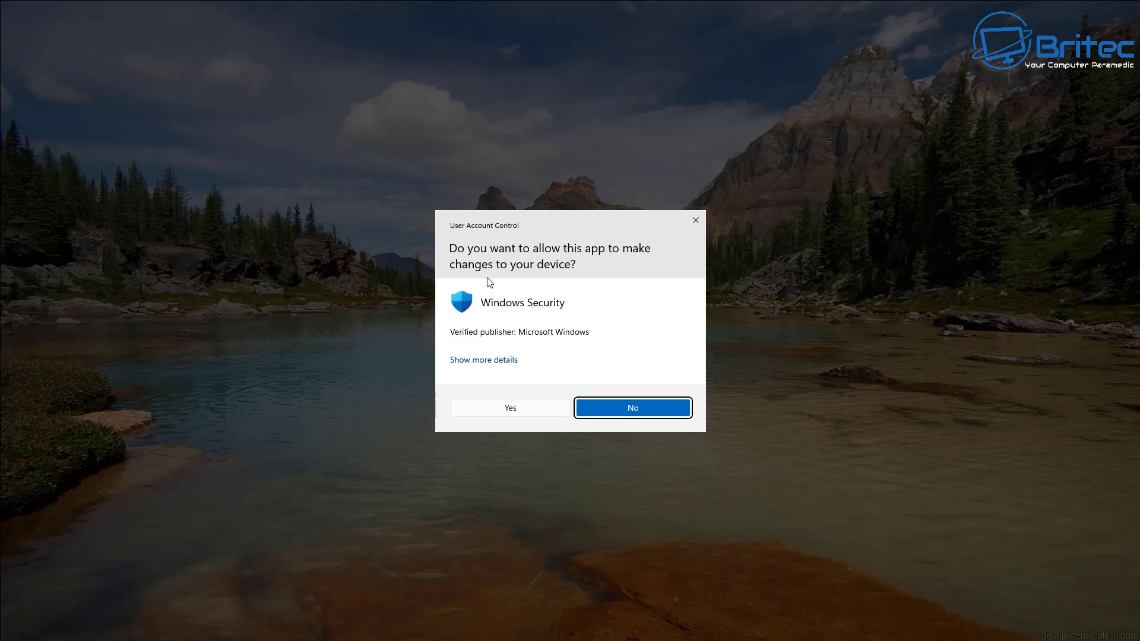
pyautogui.click(495, 403)
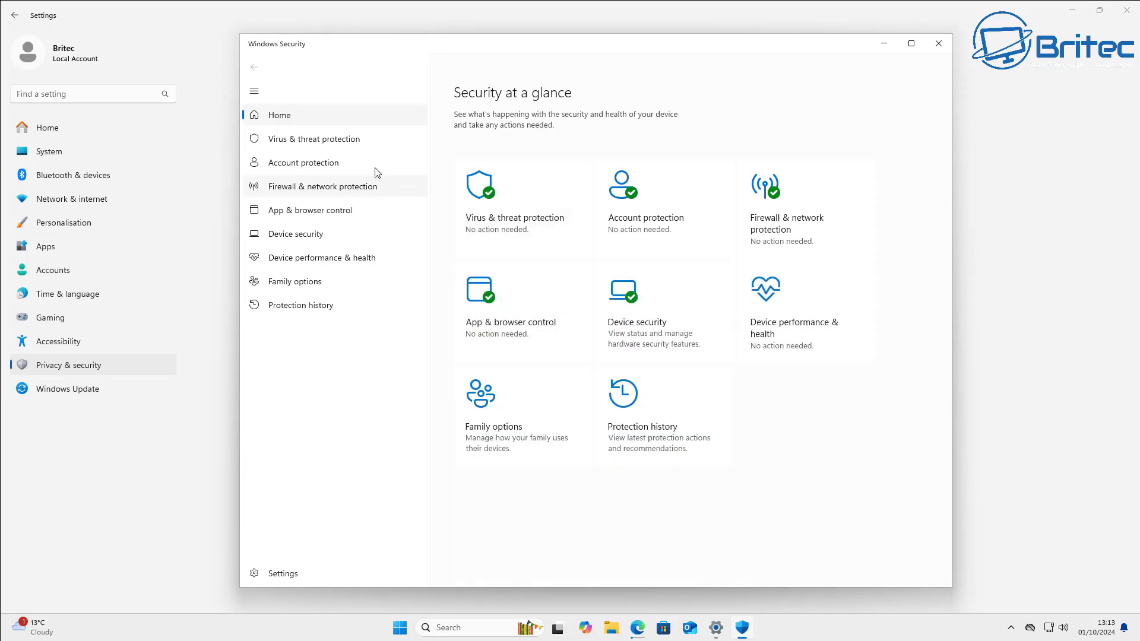
pyautogui.click(312, 143)
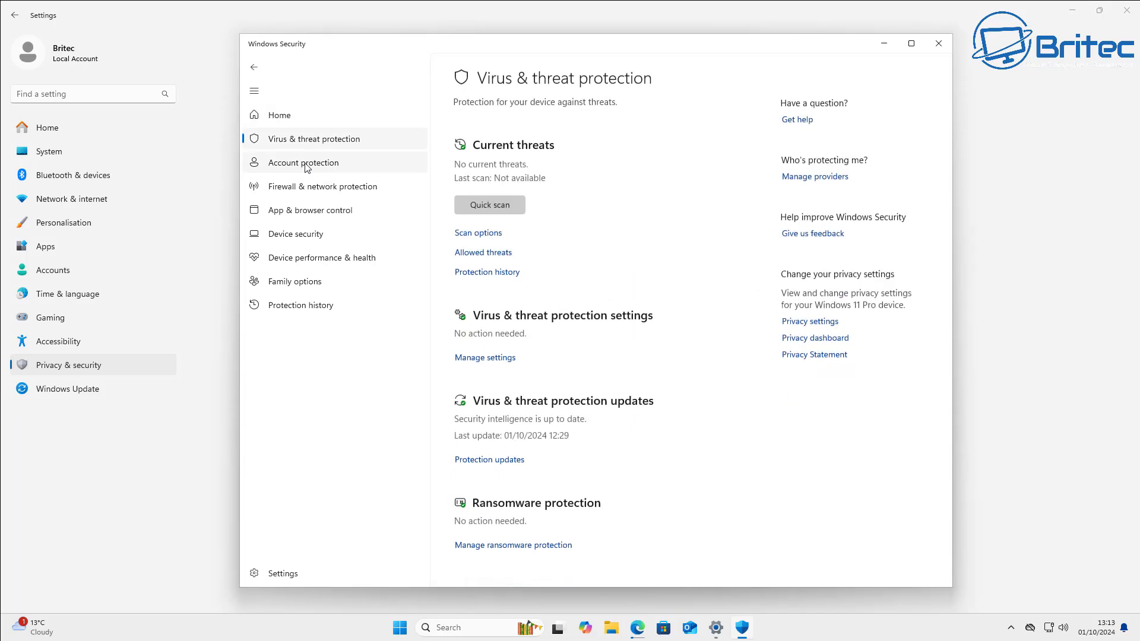
pyautogui.click(307, 166)
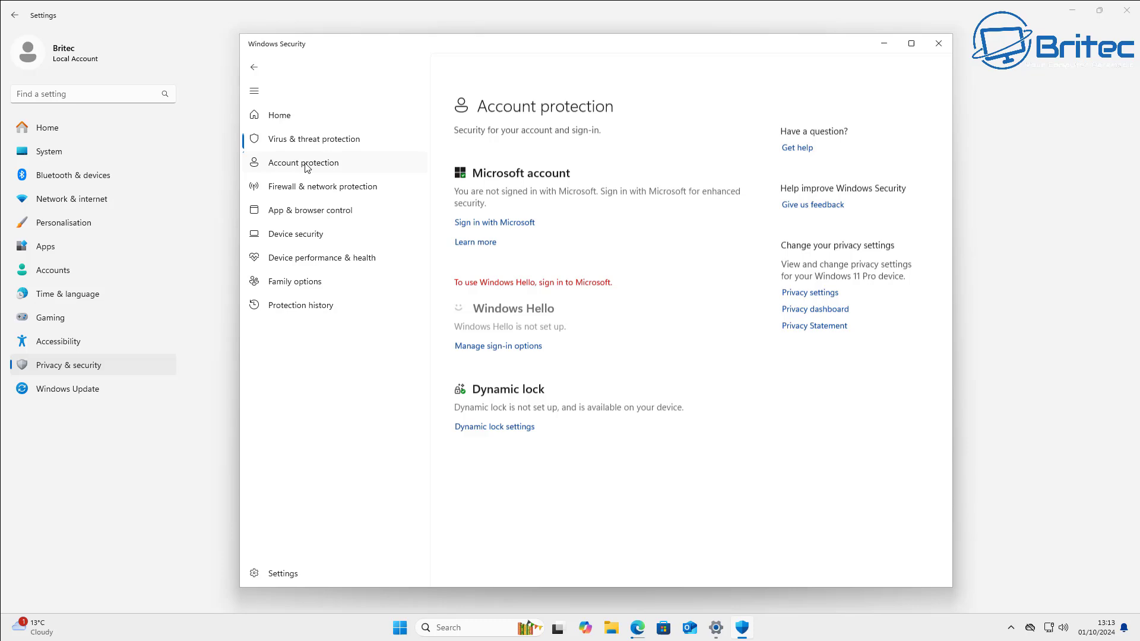
pyautogui.click(937, 44)
pyautogui.click(1126, 10)
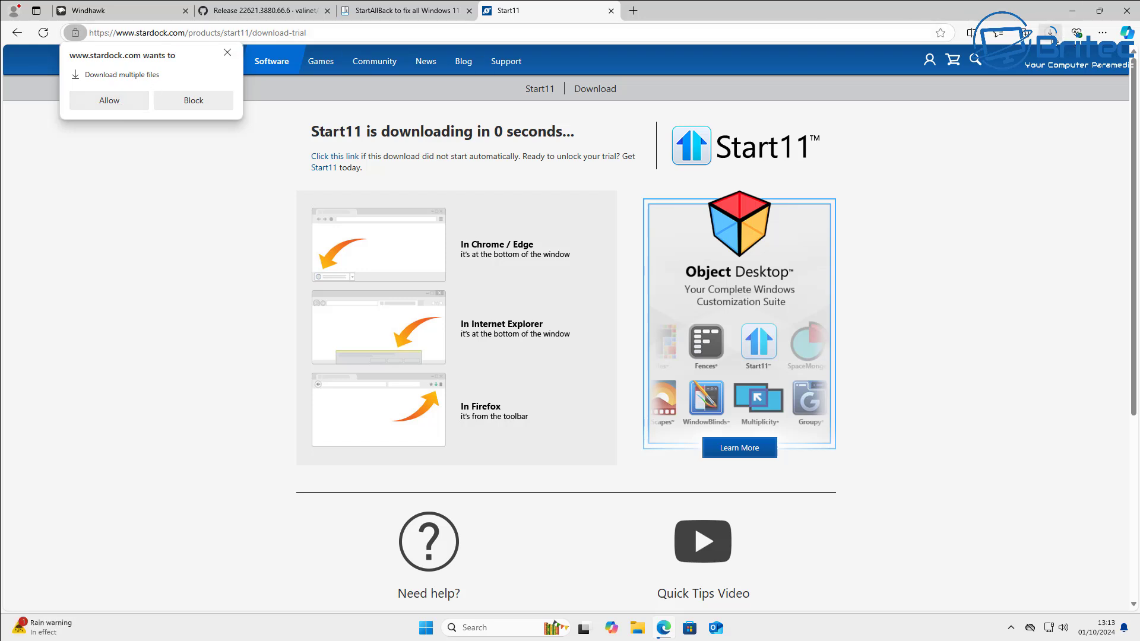
# - Dismiss the Stardock site's request to download multiple files and check the Start11v2-setup.exe download in Edge
pyautogui.click(1051, 32)
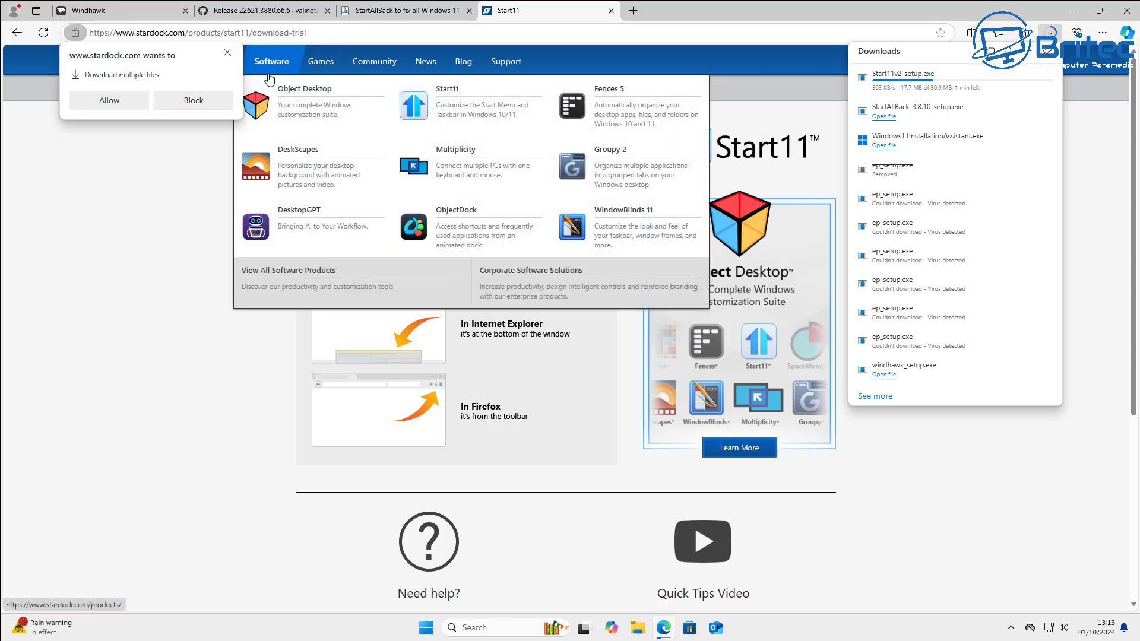
pyautogui.click(227, 54)
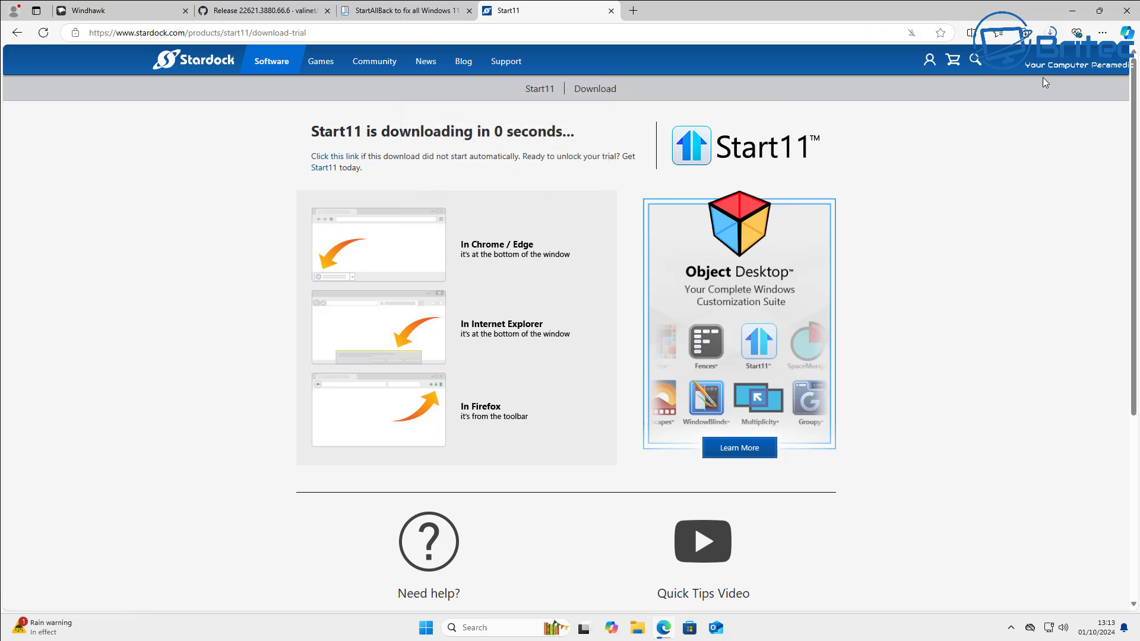
pyautogui.click(1050, 32)
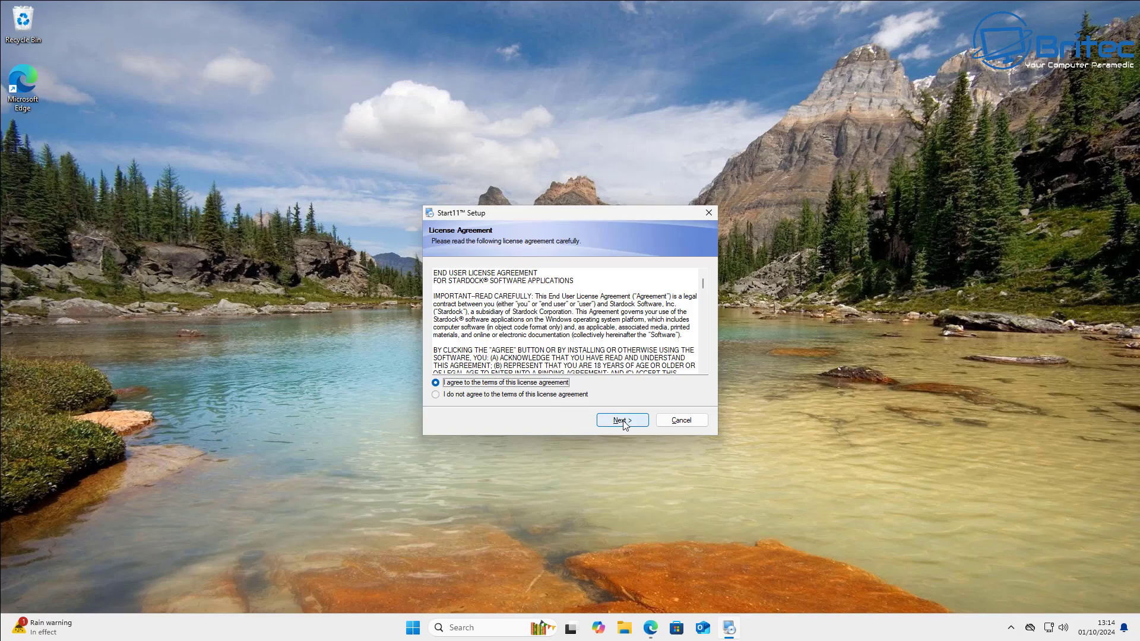
# - Install Start11 with the license agreement accepted and choose the 30-day trial
pyautogui.click(622, 421)
pyautogui.click(622, 420)
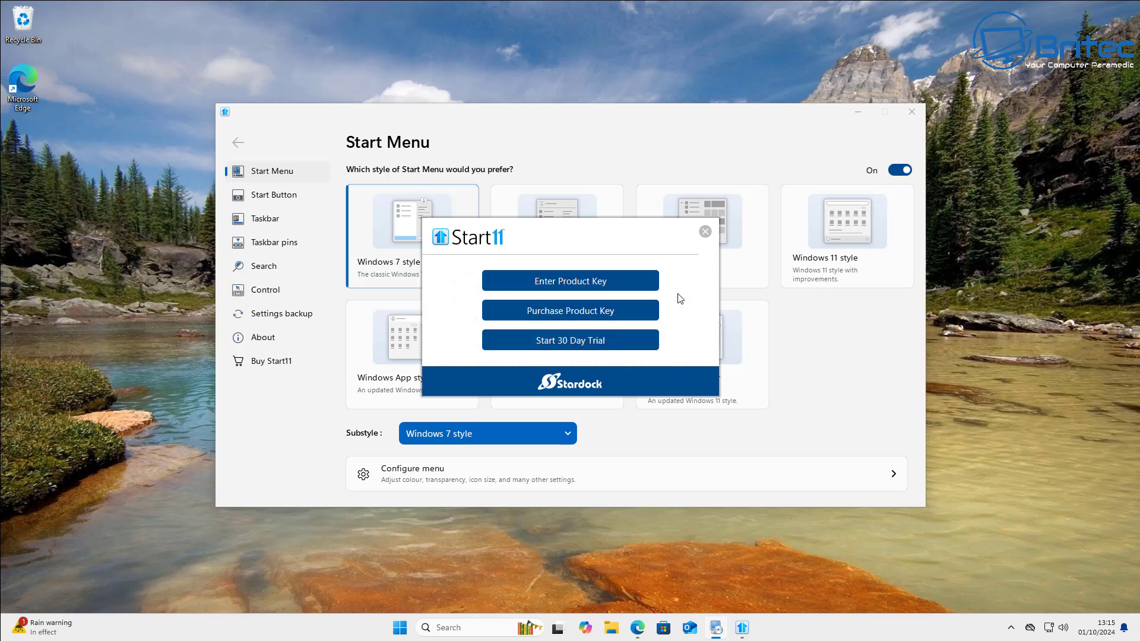
pyautogui.click(563, 346)
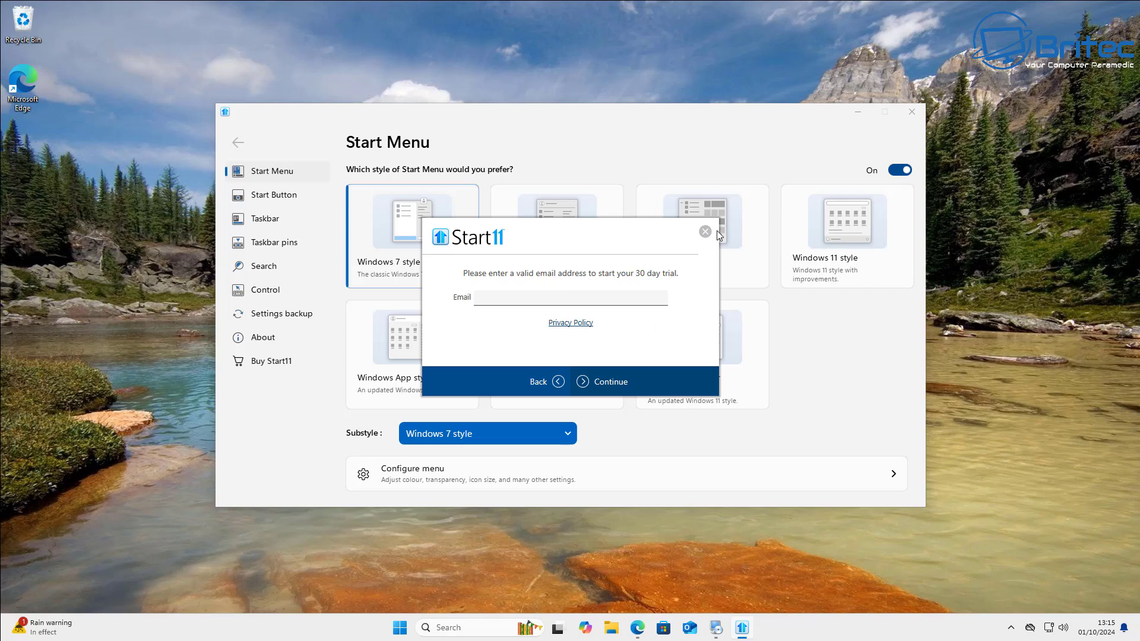
# - Open Windows Update in Windows Settings and check for updates
pyautogui.click(425, 628)
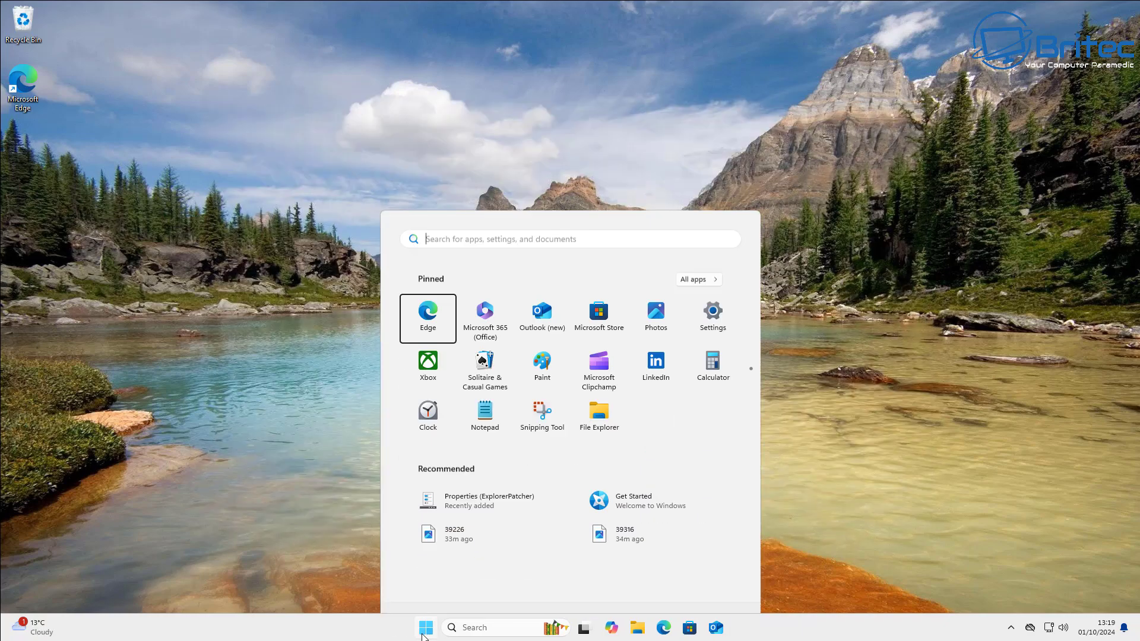
pyautogui.click(713, 278)
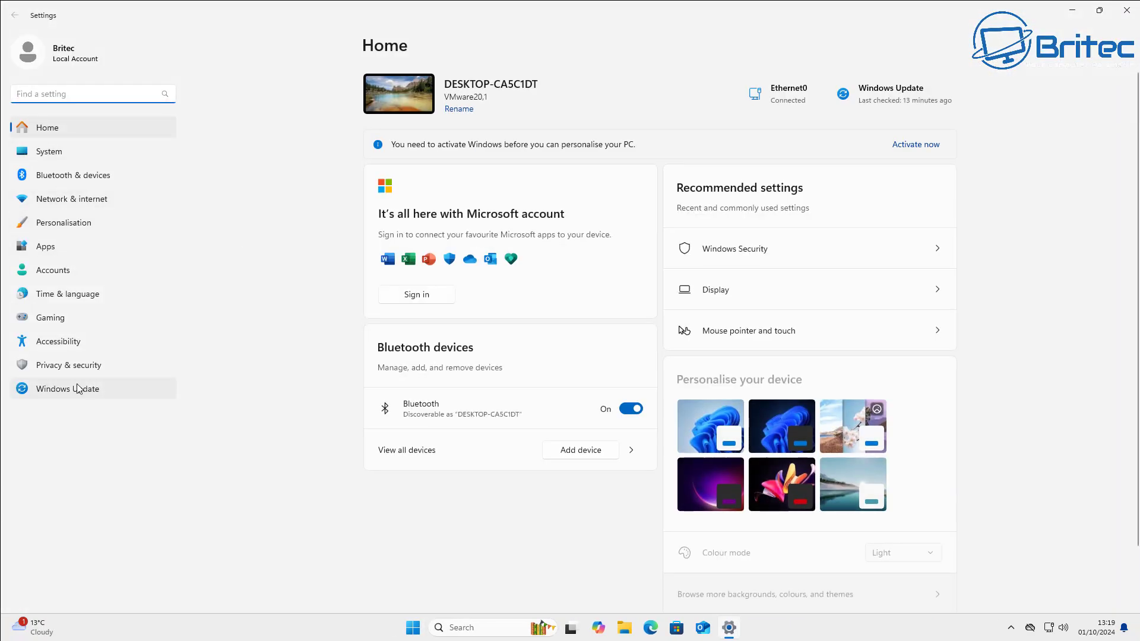
pyautogui.click(119, 389)
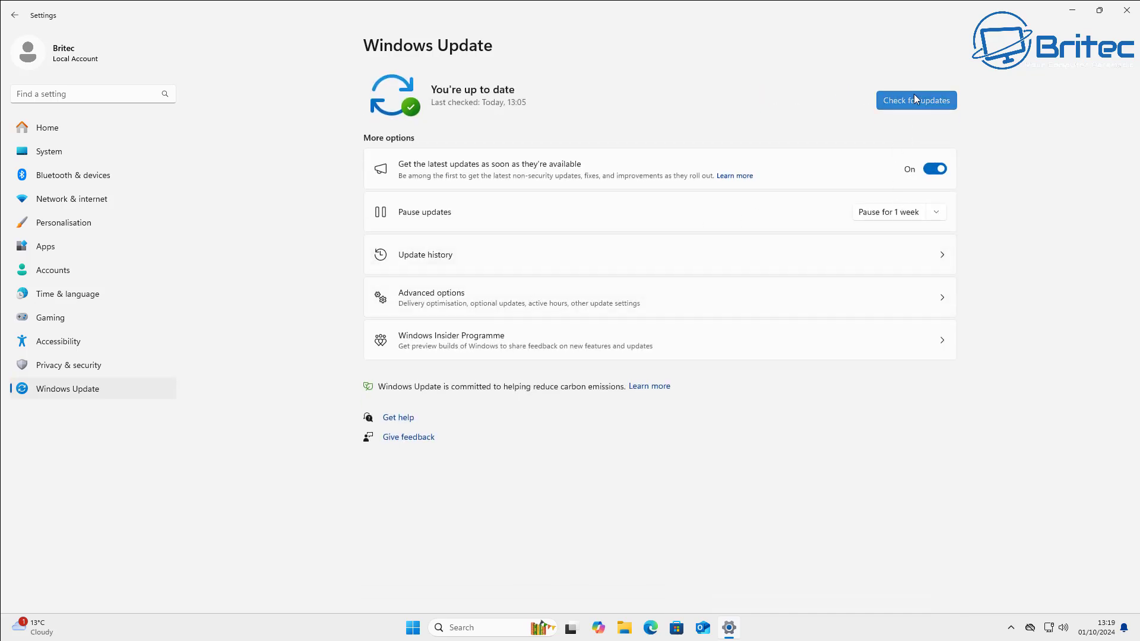
pyautogui.click(915, 99)
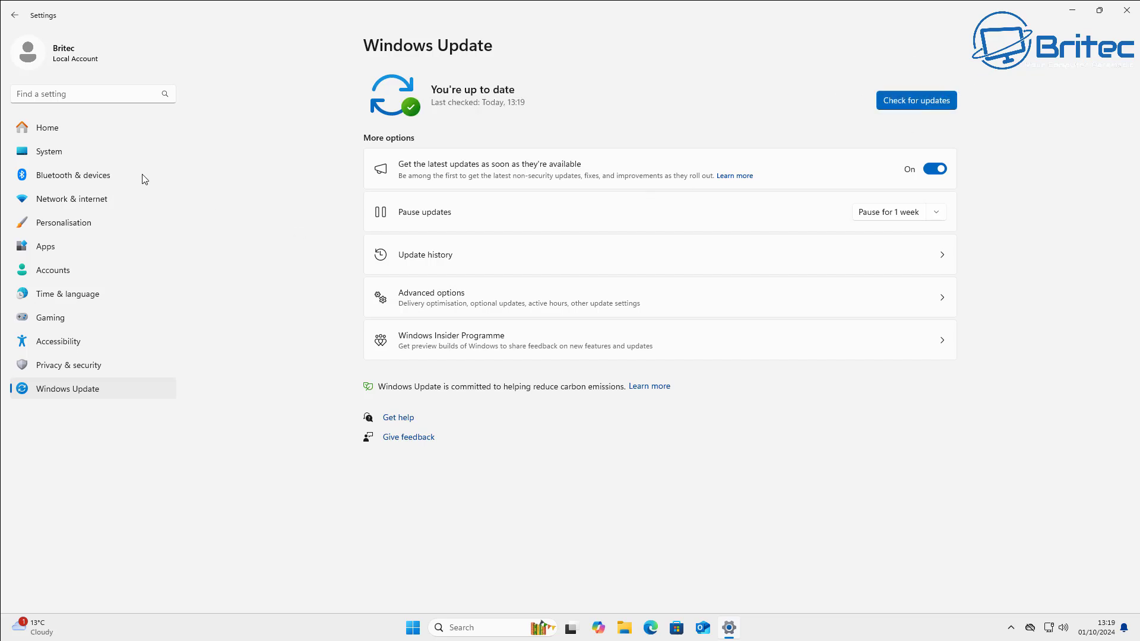
# - Examine the device and Windows specifications on the System About page, and close Settings
pyautogui.click(41, 155)
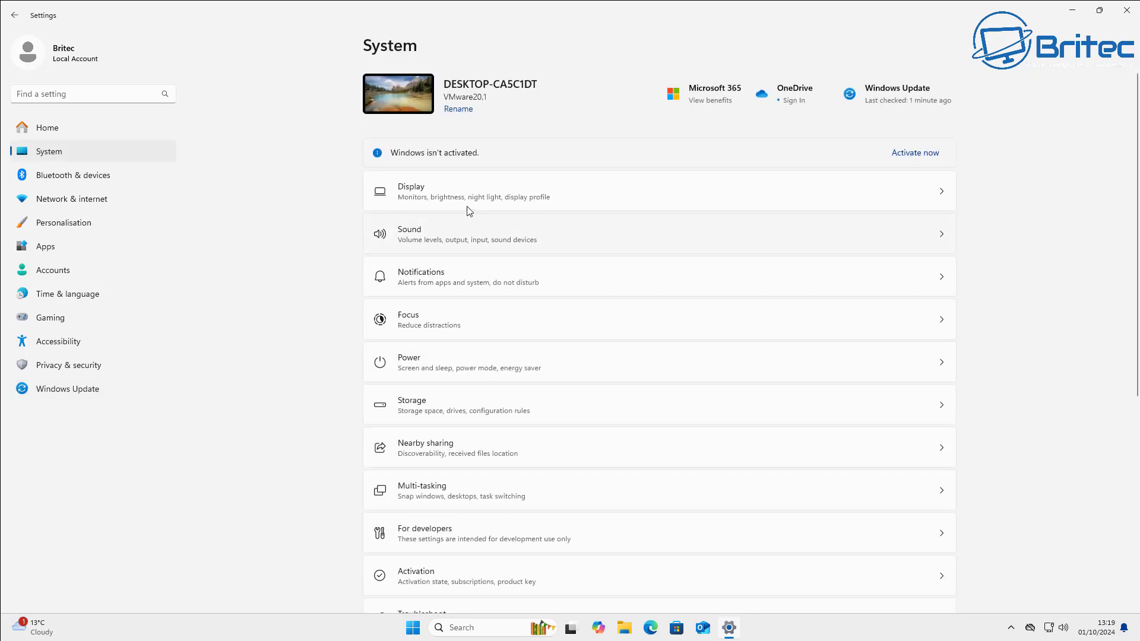
pyautogui.scroll(-1, 534, 552)
pyautogui.scroll(-5, 536, 557)
pyautogui.click(491, 601)
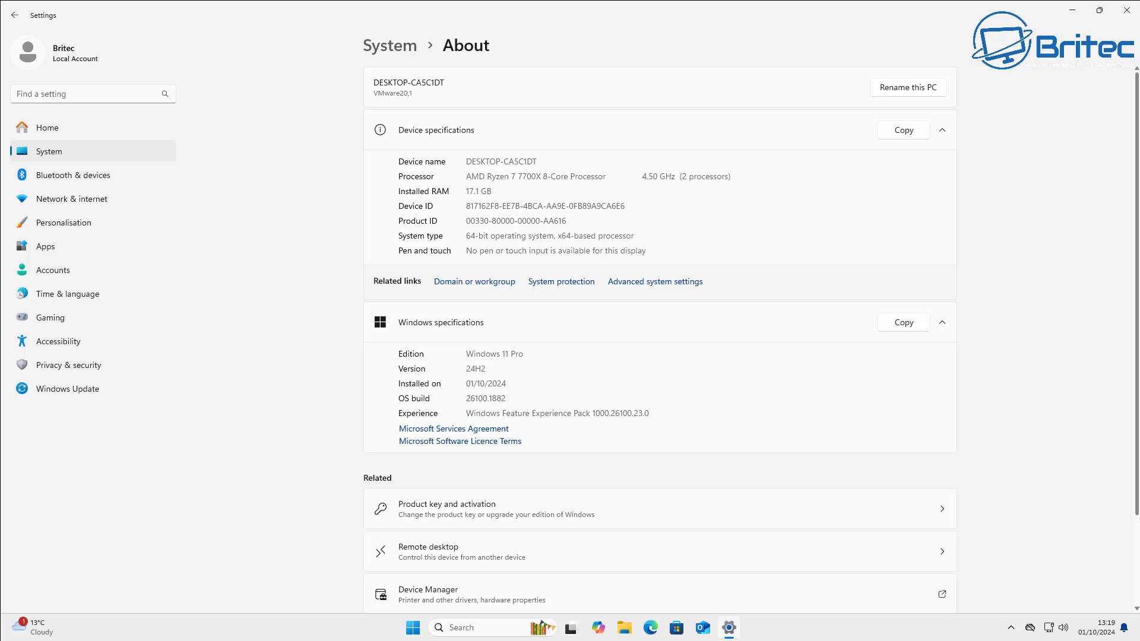
pyautogui.click(1126, 10)
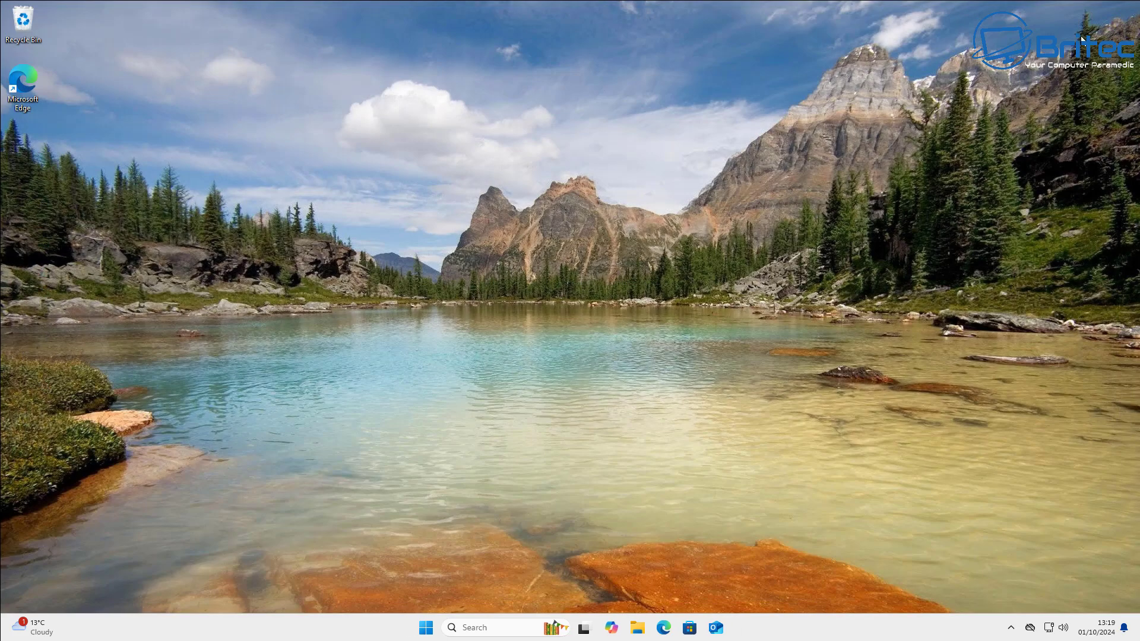